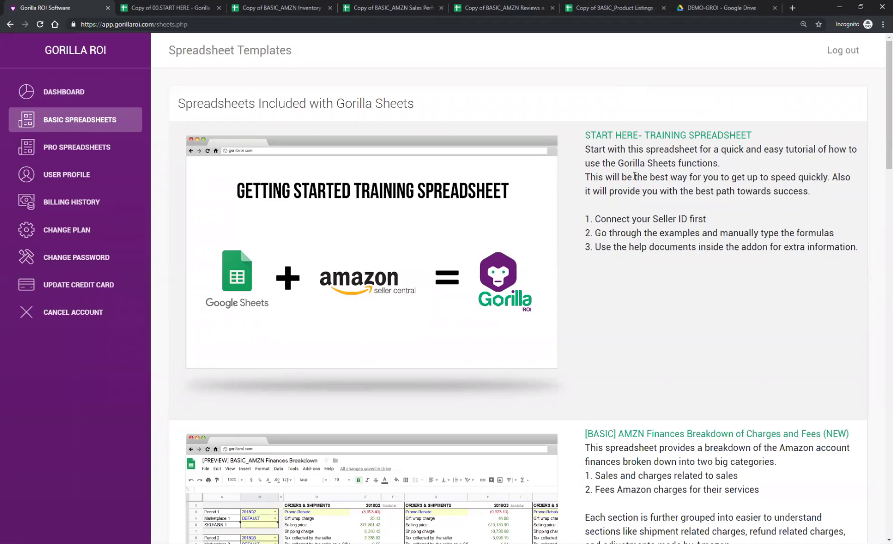
Step: Look through the basic spreadsheet templates included with Gorilla Sheets, from the training spreadsheet to Product Listings
{"action": "scroll", "coordinate": [635, 176], "scroll_direction": "up", "scroll_amount": 3}
{"action": "scroll", "coordinate": [635, 176], "scroll_direction": "down", "scroll_amount": 4}
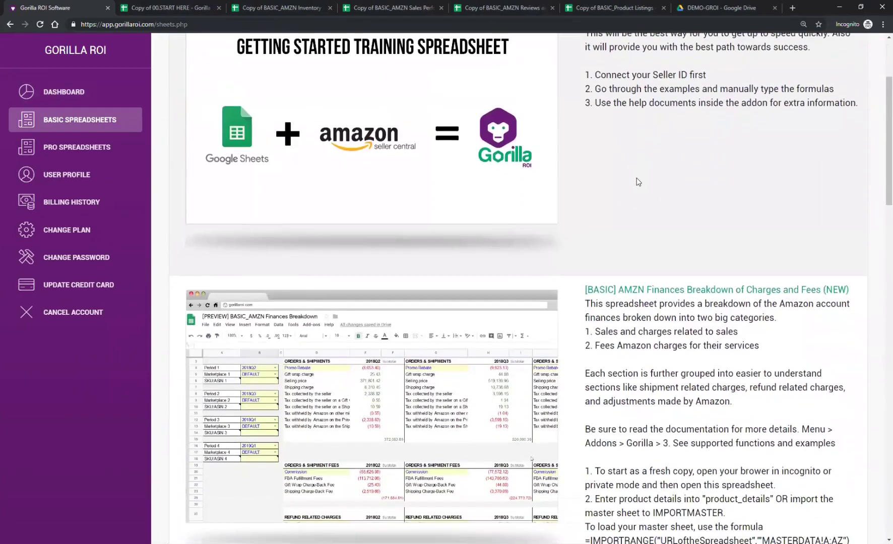
{"action": "scroll", "coordinate": [638, 179], "scroll_direction": "down", "scroll_amount": 8}
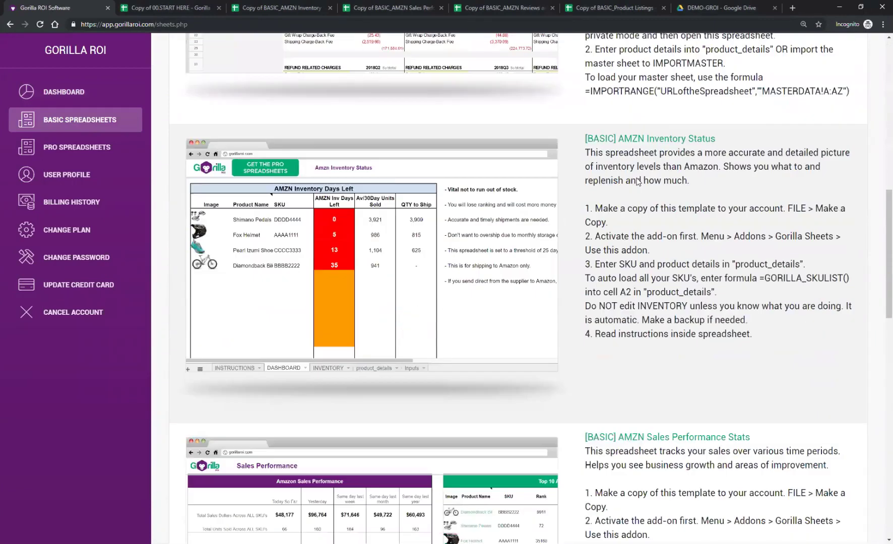
{"action": "scroll", "coordinate": [638, 182], "scroll_direction": "down", "scroll_amount": 5}
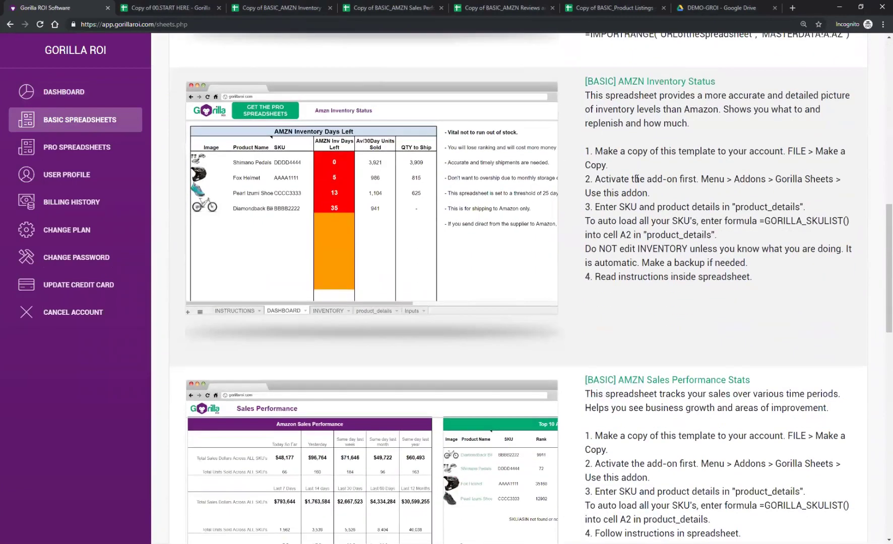
{"action": "scroll", "coordinate": [637, 182], "scroll_direction": "down", "scroll_amount": 3}
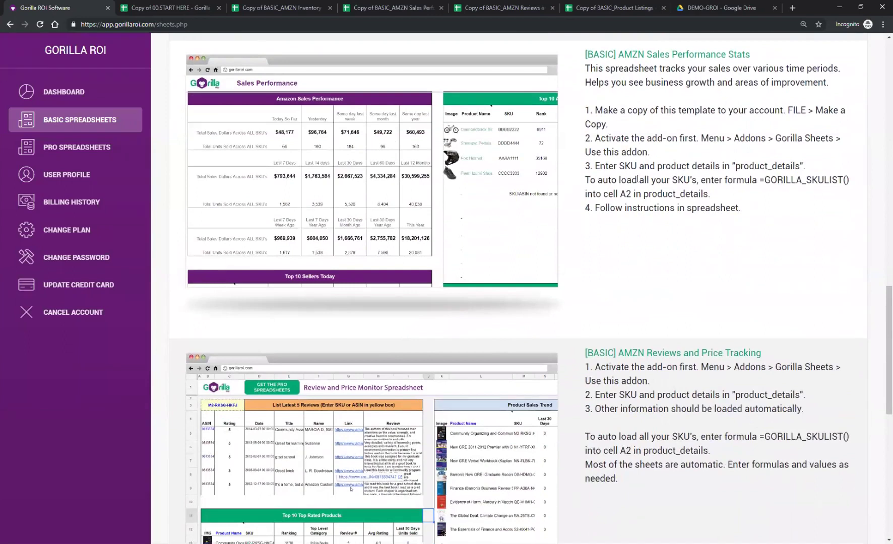
{"action": "scroll", "coordinate": [638, 179], "scroll_direction": "down", "scroll_amount": 10}
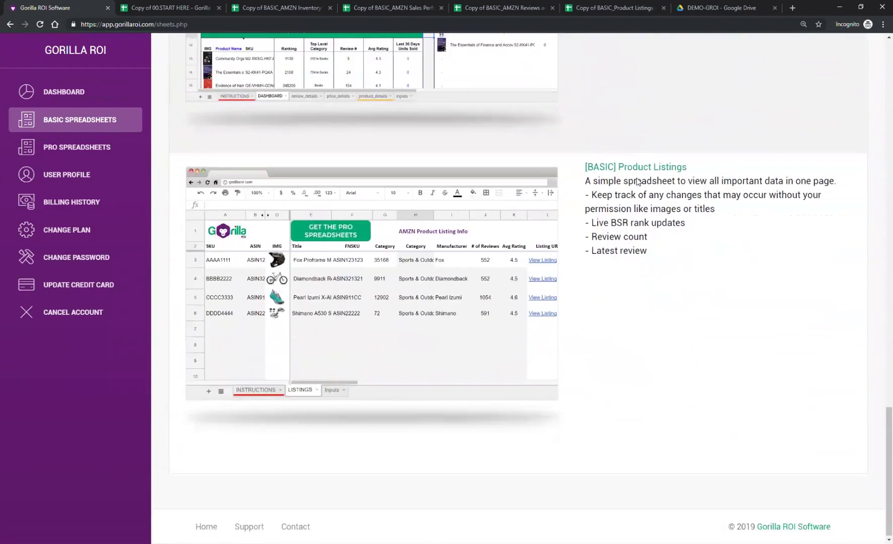
{"action": "scroll", "coordinate": [638, 178], "scroll_direction": "up", "scroll_amount": 15}
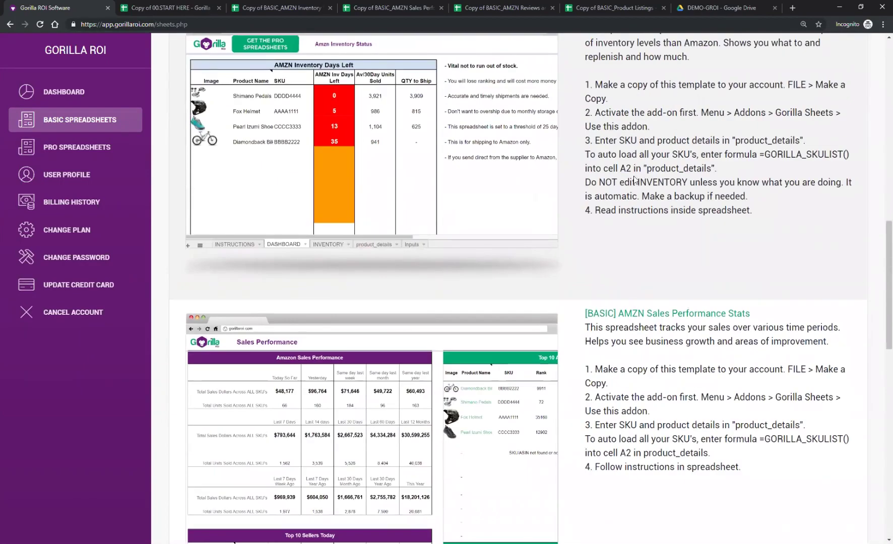
{"action": "scroll", "coordinate": [635, 179], "scroll_direction": "up", "scroll_amount": 5}
{"action": "scroll", "coordinate": [631, 179], "scroll_direction": "up", "scroll_amount": 10}
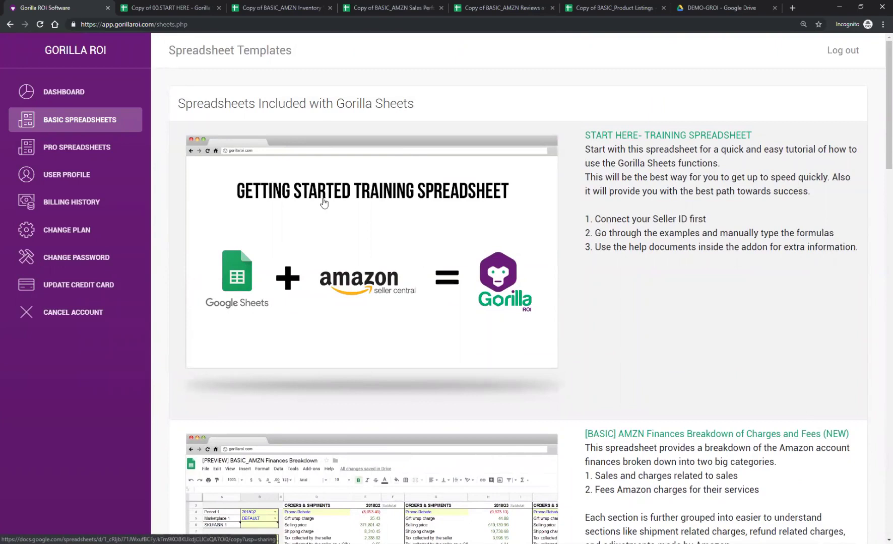
Step: Switch to the START HERE training spreadsheet copy and examine the yellow input boxes in row 12
{"action": "left_click", "coordinate": [174, 8]}
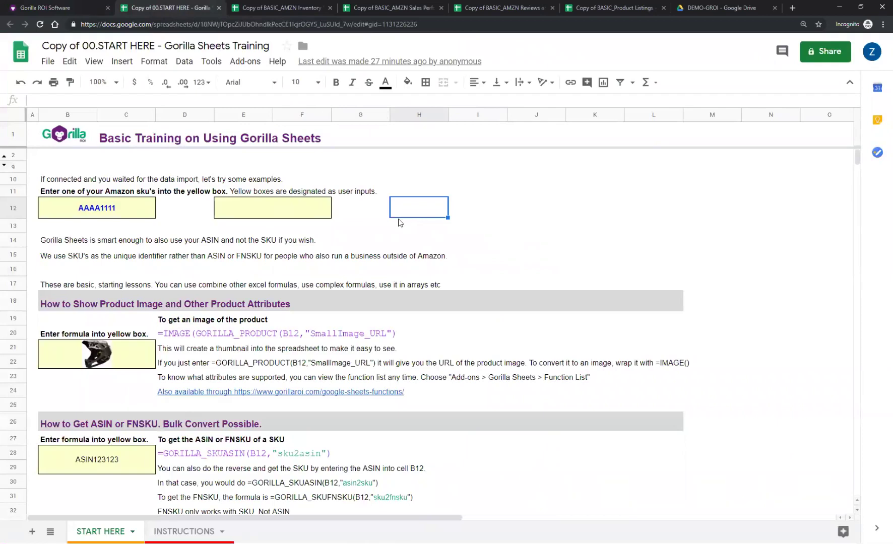
{"action": "left_click", "coordinate": [329, 209]}
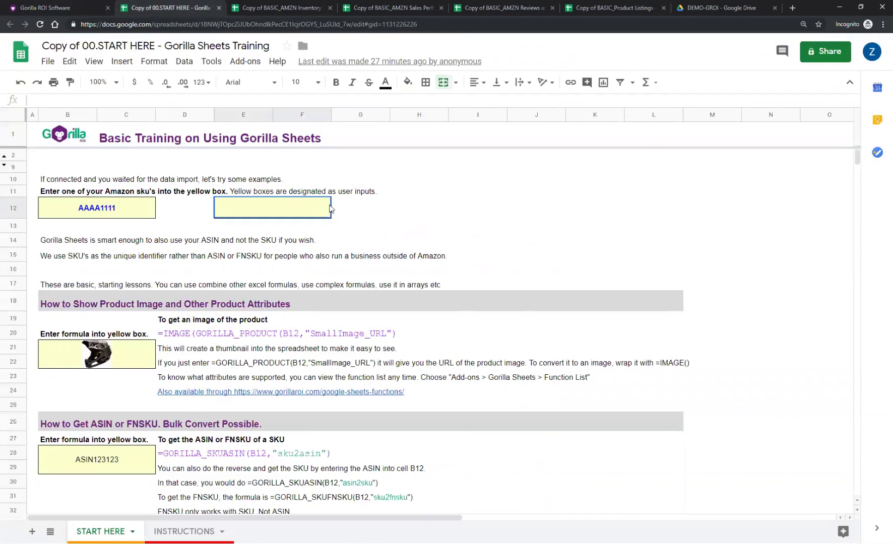
{"action": "left_click", "coordinate": [123, 208]}
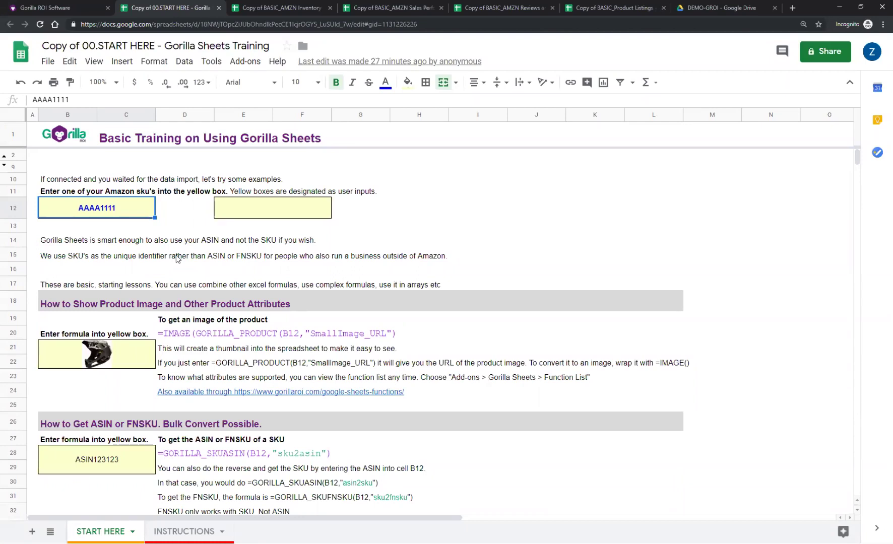
{"action": "left_click", "coordinate": [187, 206]}
{"action": "left_click", "coordinate": [125, 206]}
{"action": "double_click", "coordinate": [122, 211]}
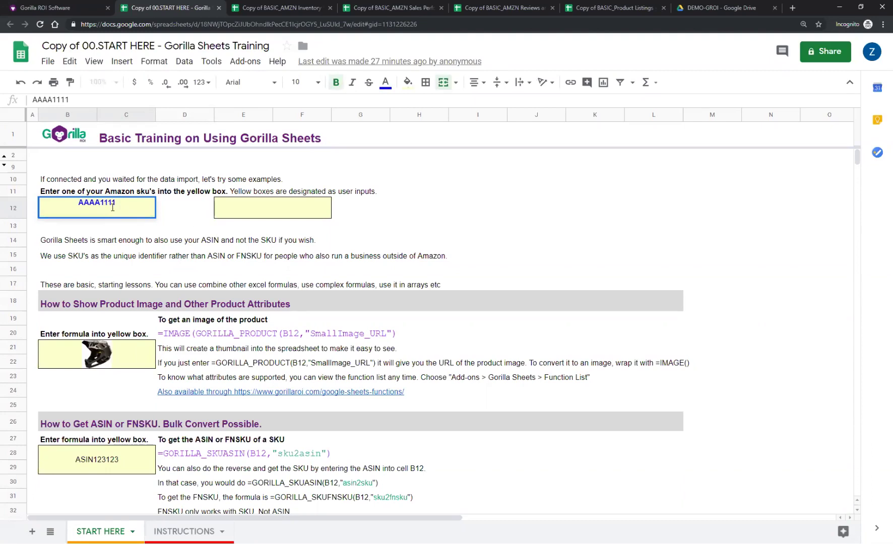
{"action": "key", "text": "Escape"}
{"action": "left_click", "coordinate": [176, 207]}
{"action": "left_click", "coordinate": [125, 212]}
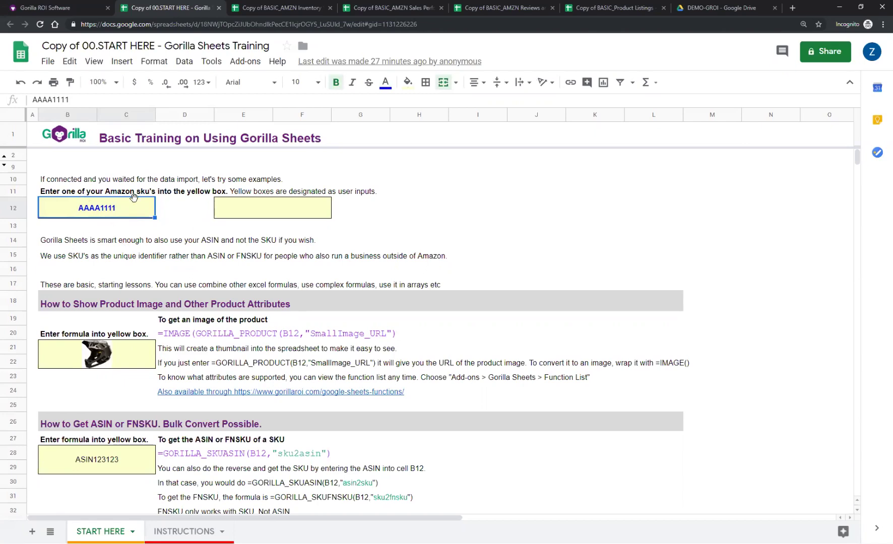
Step: Clear the example formulas from the yellow boxes for the product image (B21) and the ASIN conversion (B28)
{"action": "left_click", "coordinate": [127, 359]}
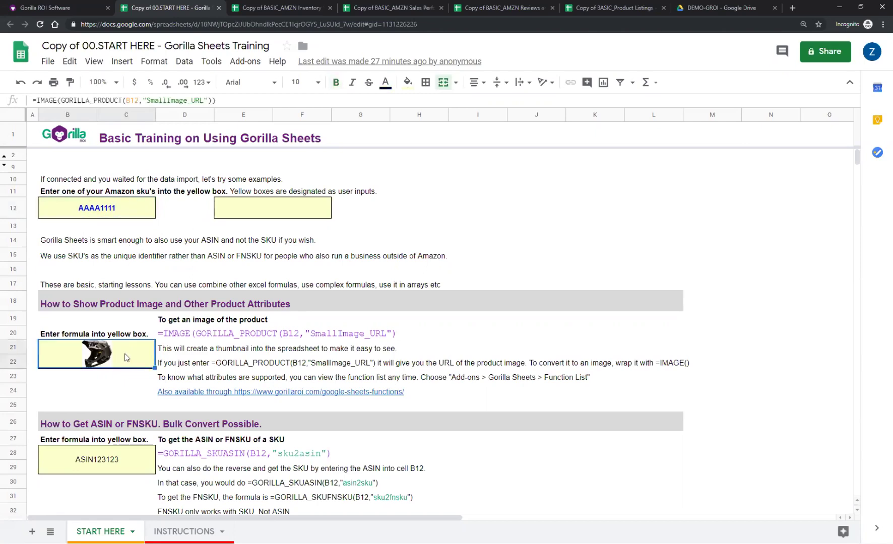
{"action": "key", "text": "Delete"}
{"action": "left_click", "coordinate": [128, 455]}
{"action": "scroll", "coordinate": [98, 446], "scroll_direction": "down", "scroll_amount": 3}
{"action": "key", "text": "Delete"}
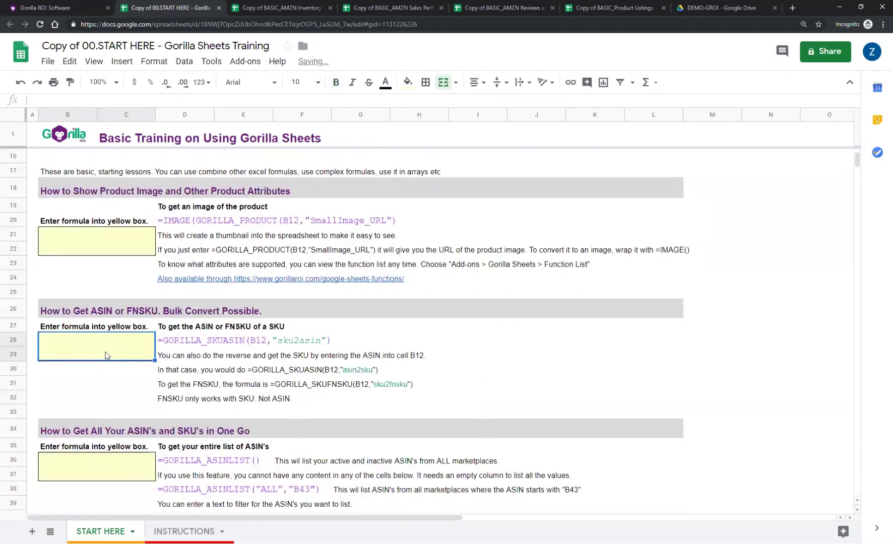
{"action": "scroll", "coordinate": [106, 357], "scroll_direction": "up", "scroll_amount": 3}
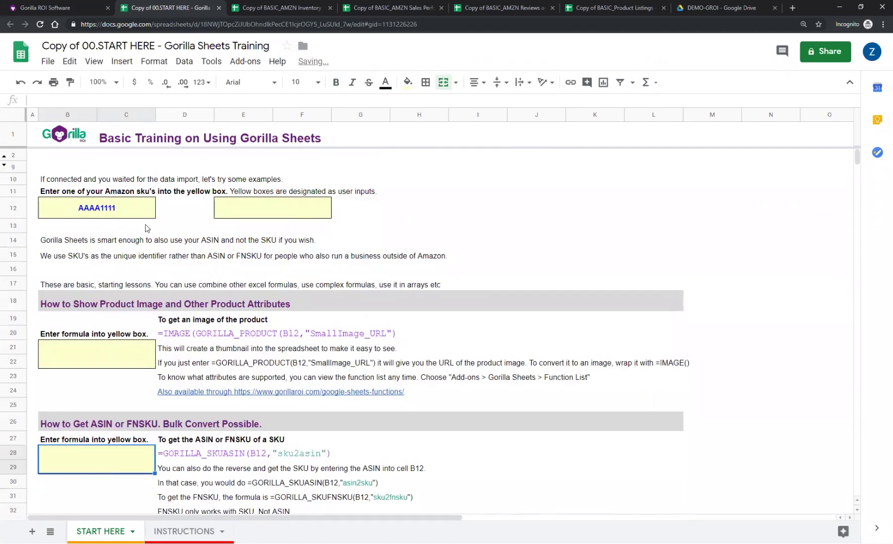
Step: Enter the formula =GORILLA_SKUASIN(B12,"sku2asin") in the empty yellow box E12 to convert the SKU to its ASIN
{"action": "left_click", "coordinate": [135, 213]}
{"action": "left_click", "coordinate": [237, 217]}
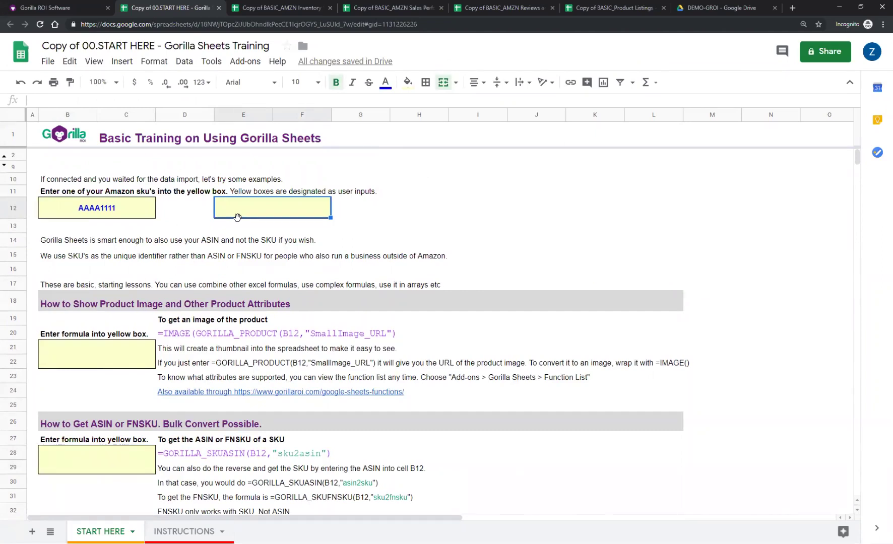
{"action": "type", "text": "="}
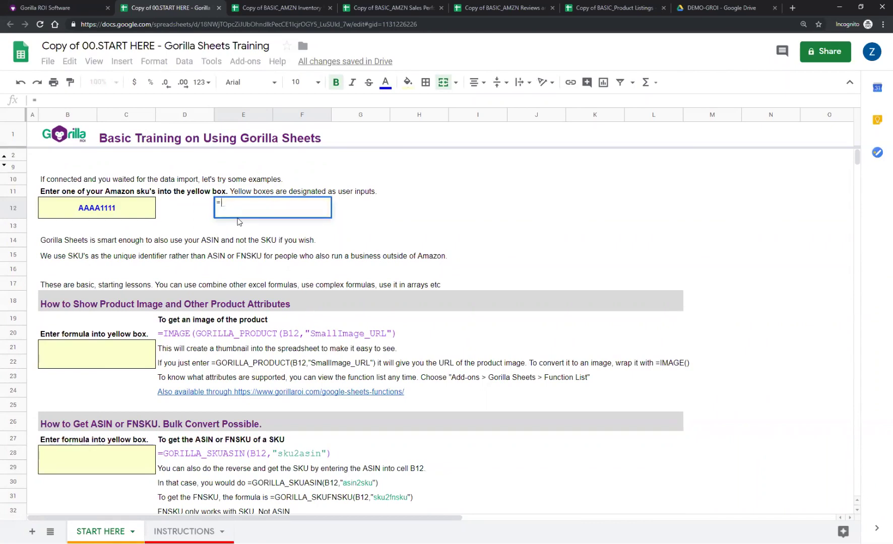
{"action": "type", "text": "gorilla"}
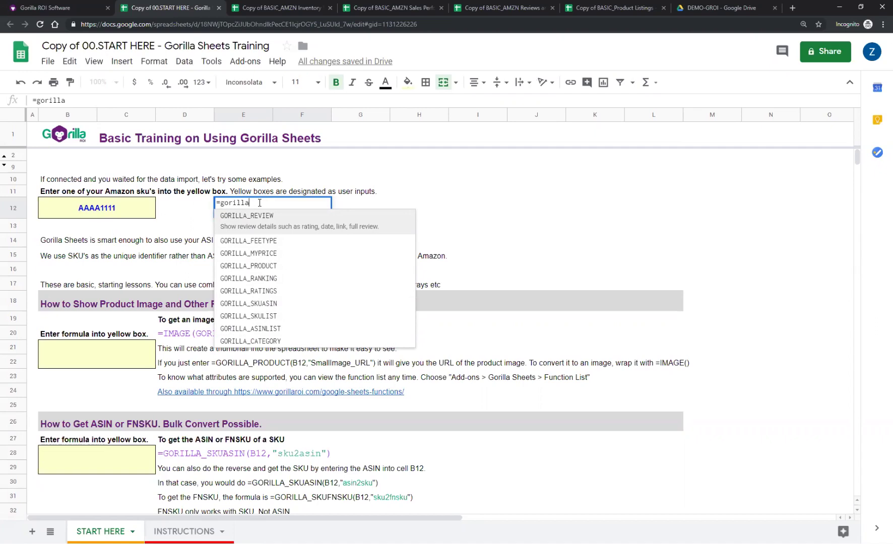
{"action": "type", "text": "_sk"}
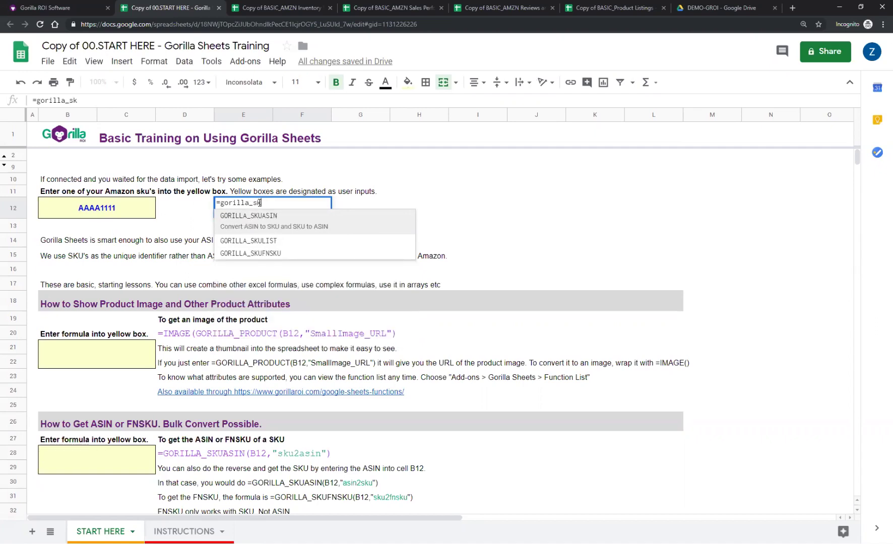
{"action": "type", "text": "u"}
{"action": "left_click", "coordinate": [270, 218]}
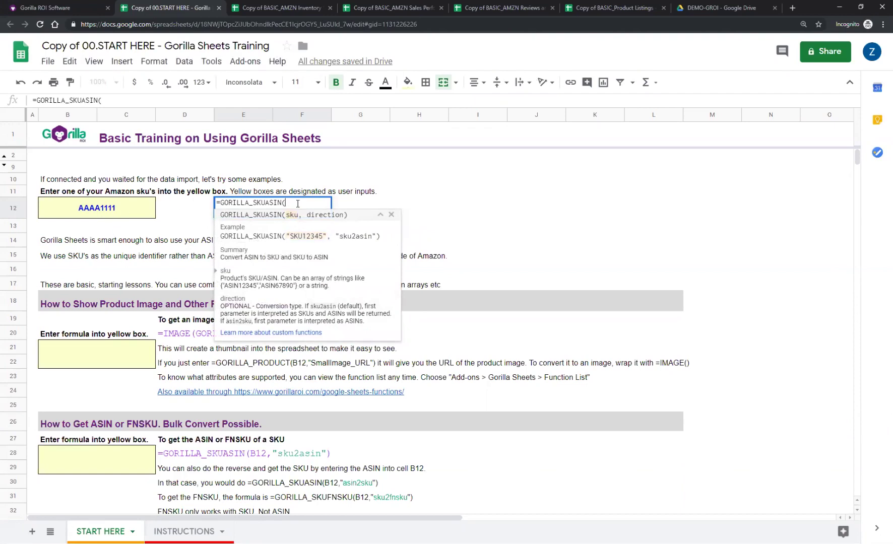
{"action": "left_click", "coordinate": [107, 209]}
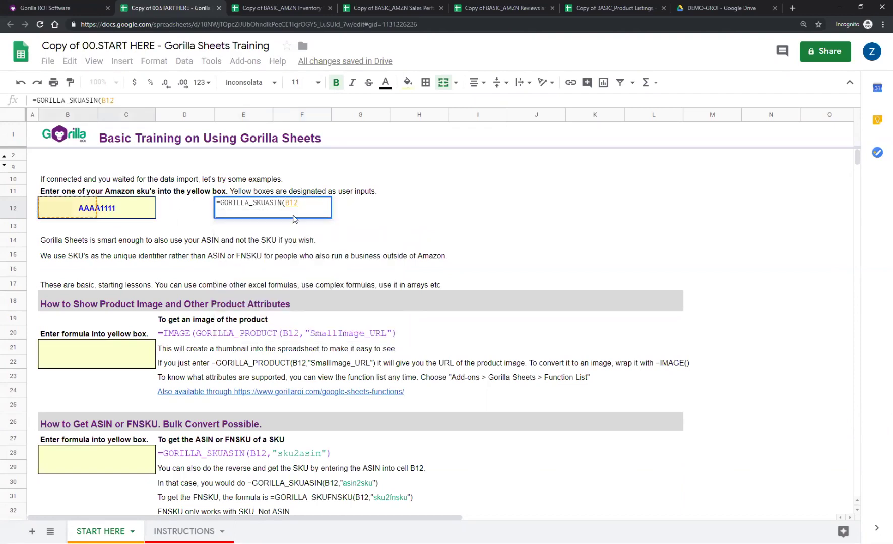
{"action": "type", "text": ", "}
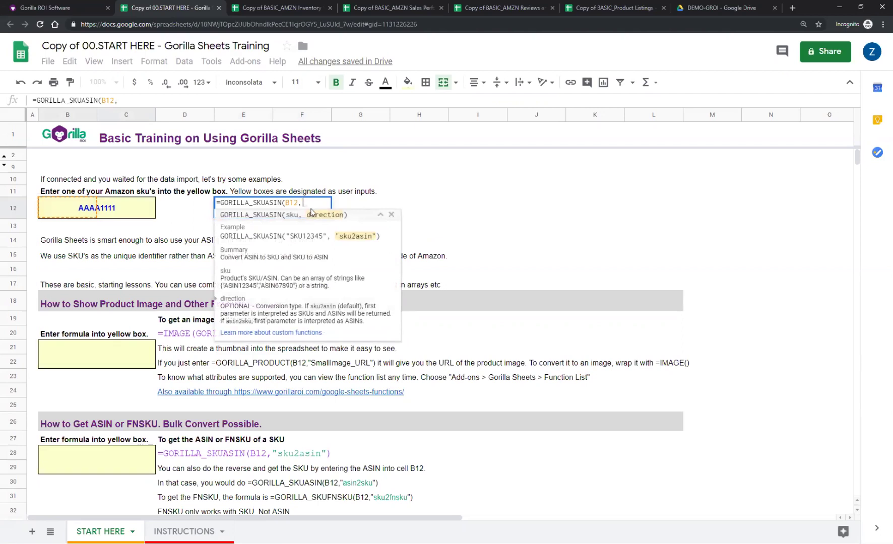
{"action": "type", "text": "\"sku"}
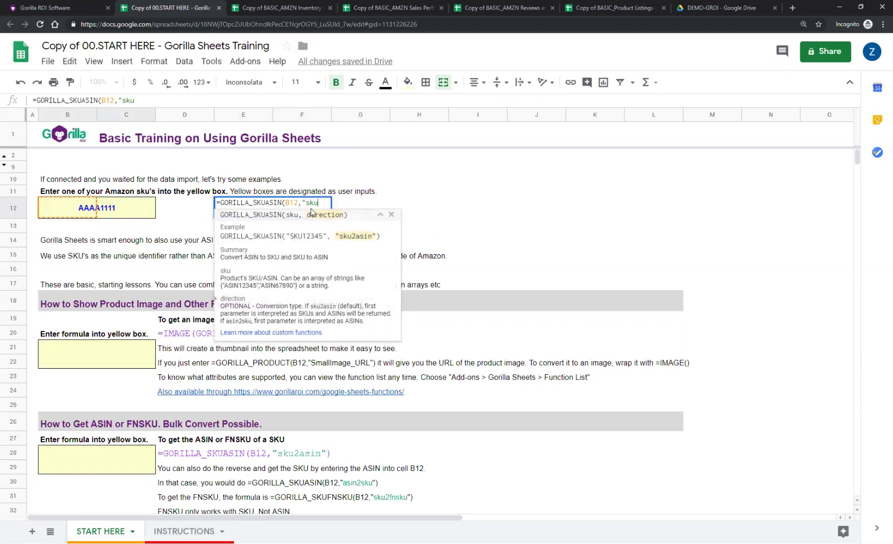
{"action": "type", "text": "2asin\")"}
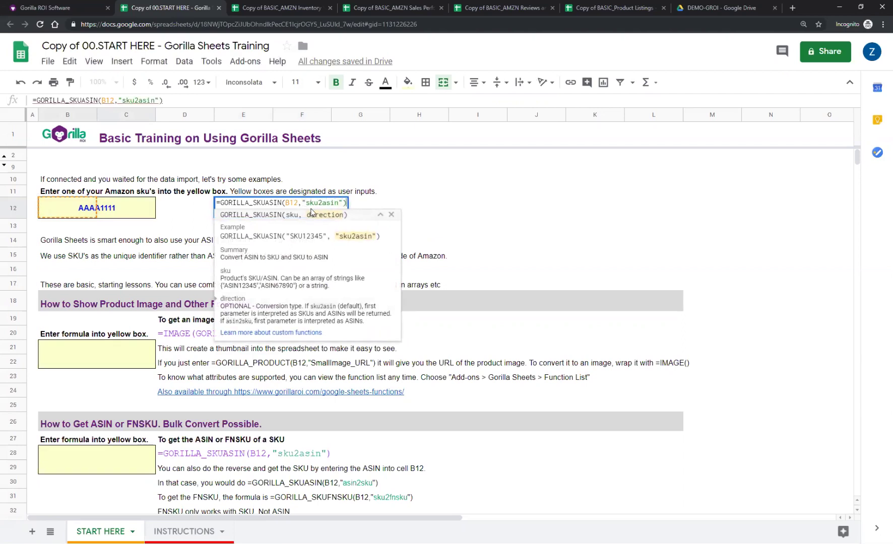
{"action": "key", "text": "Return"}
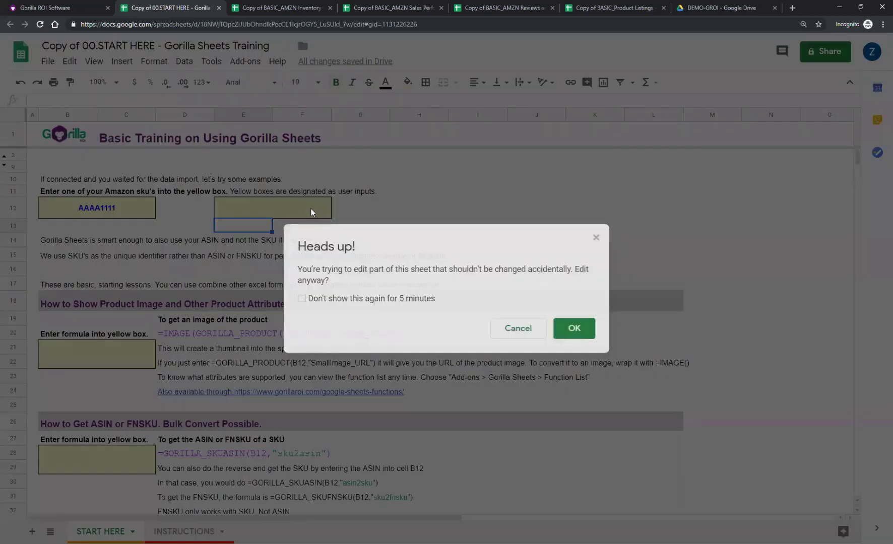
Step: Allow the edit to the protected cell E12 and suppress the edit warning for 5 minutes
{"action": "left_click", "coordinate": [407, 299]}
{"action": "left_click", "coordinate": [573, 328]}
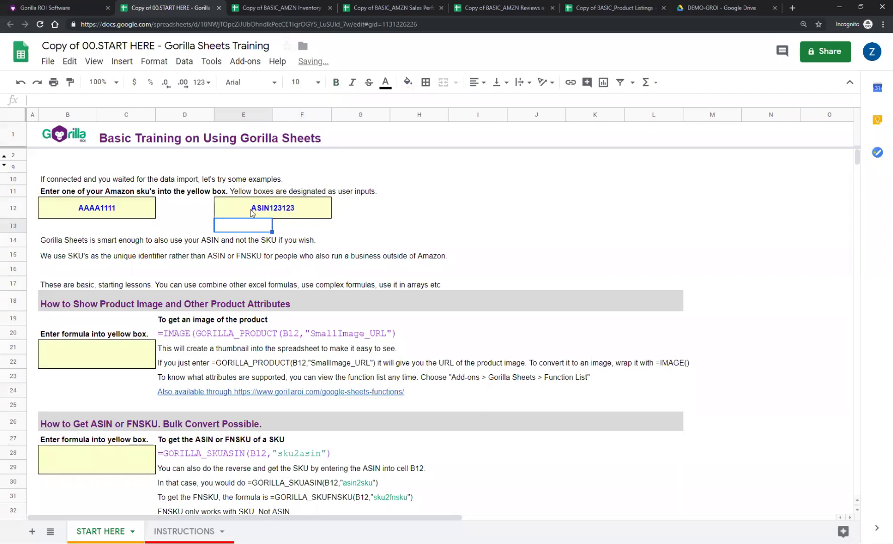
{"action": "key", "text": "Up"}
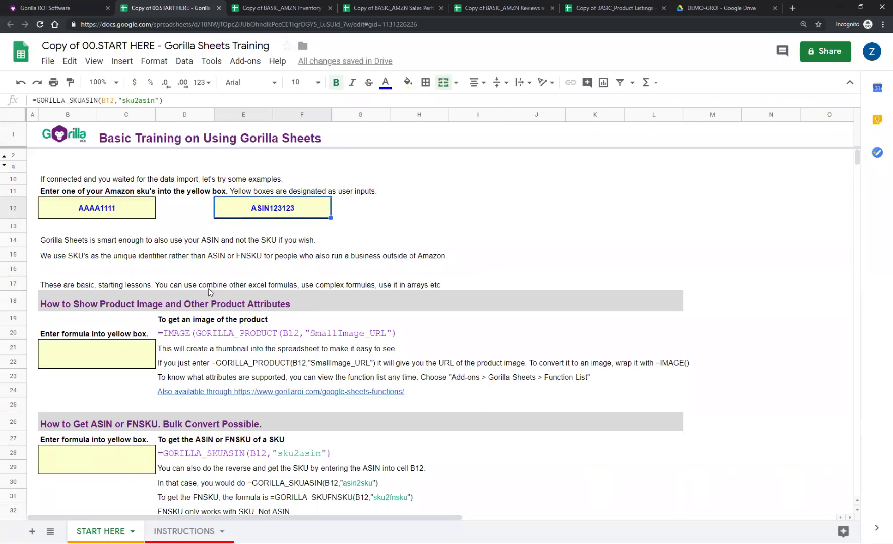
{"action": "left_click", "coordinate": [416, 218]}
{"action": "left_click", "coordinate": [374, 213]}
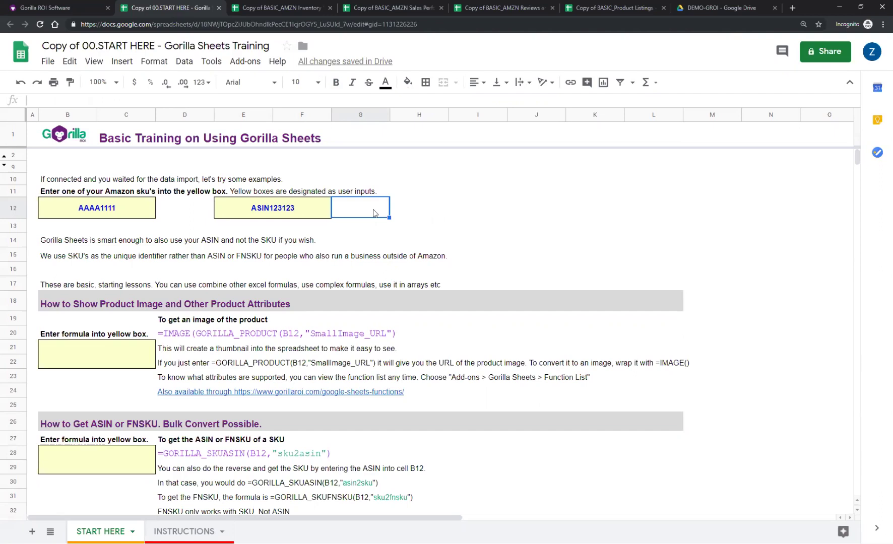
{"action": "left_click", "coordinate": [284, 211]}
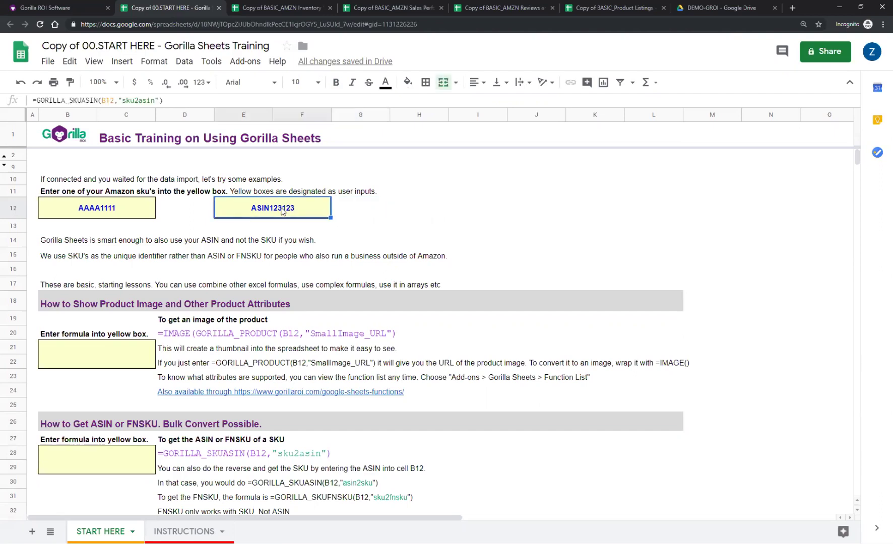
Step: Start a GORILLA_PRODUCT formula in the yellow product image box B21, with B12 as the SKU argument
{"action": "left_click", "coordinate": [126, 358]}
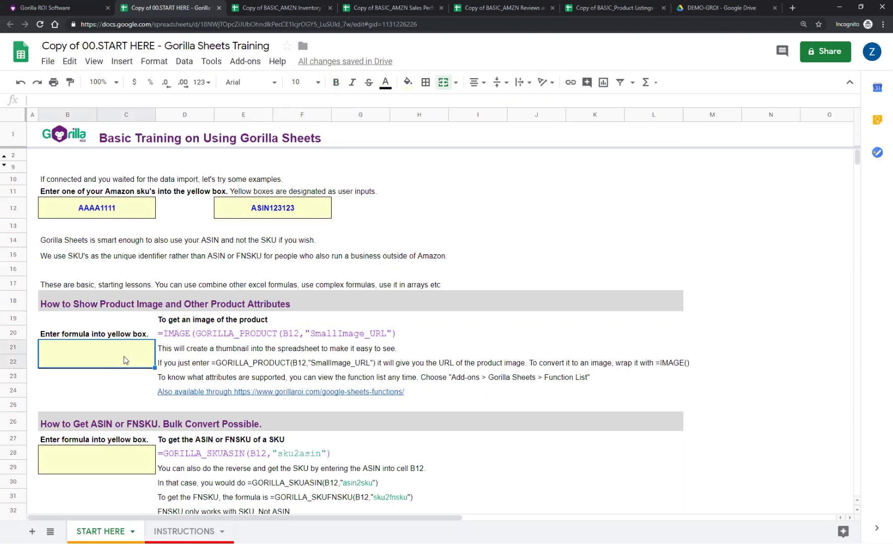
{"action": "type", "text": "=gorilla_"}
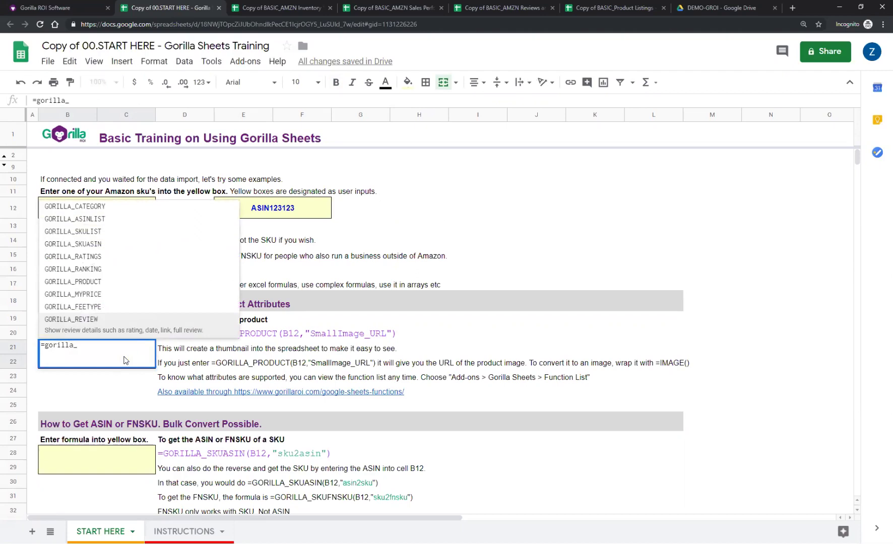
{"action": "type", "text": "product"}
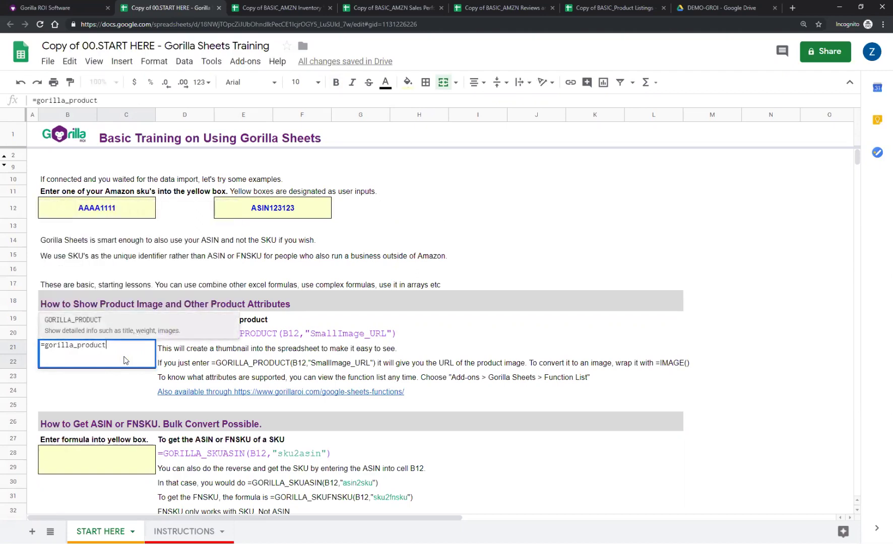
{"action": "key", "text": "Tab"}
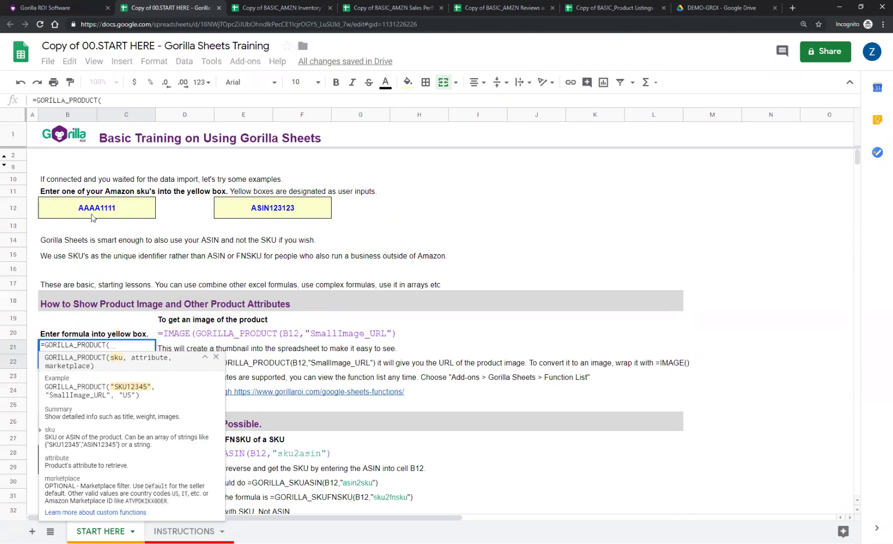
{"action": "left_click", "coordinate": [105, 213]}
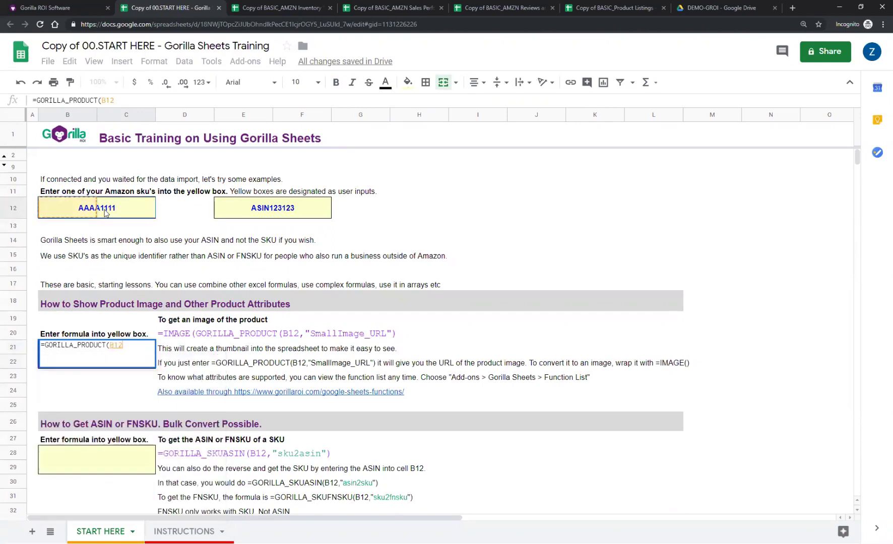
{"action": "type", "text": ","}
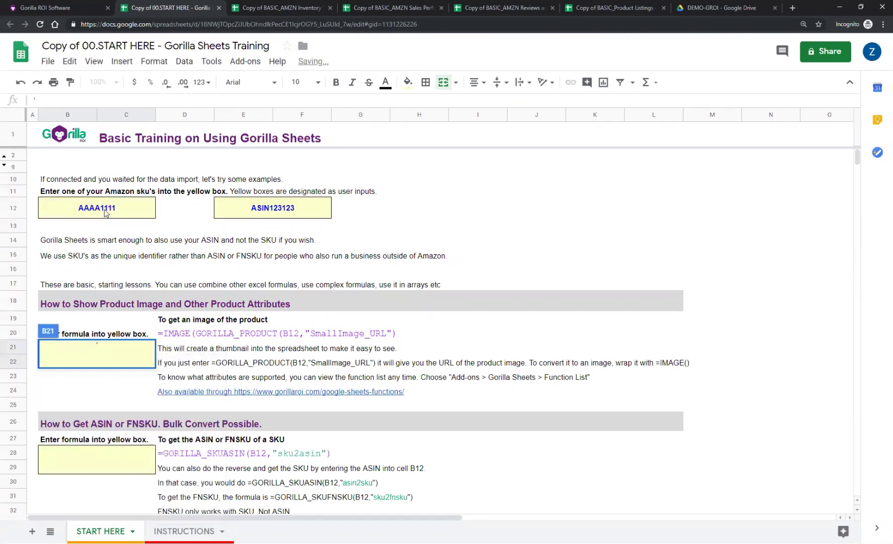
{"action": "type", "text": "smal"}
{"action": "key", "text": "BackSpace"}
{"action": "key", "text": "BackSpace"}
{"action": "key", "text": "BackSpace"}
{"action": "key", "text": "BackSpace"}
{"action": "key", "text": "BackSpace"}
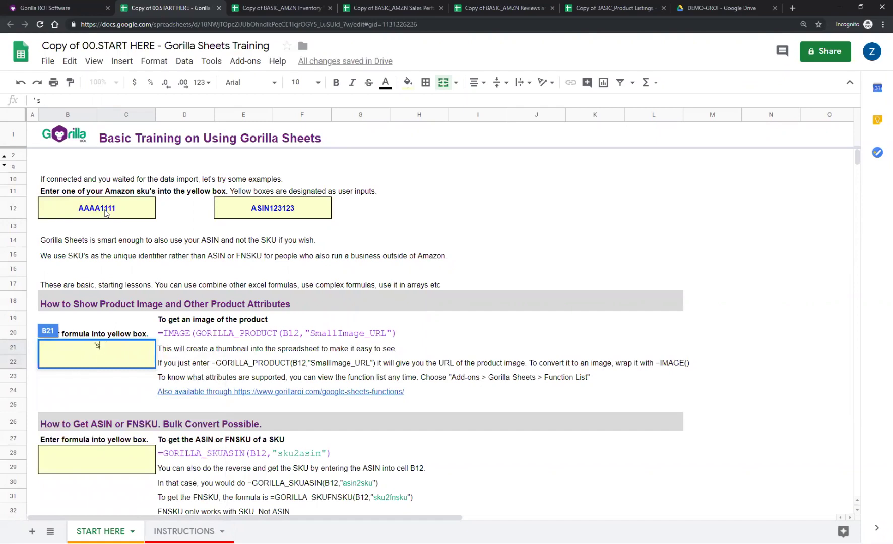
{"action": "key", "text": "Escape"}
Step: Complete the formula in B21 as =GORILLA_PRODUCT(B12,"smallimage_url") to return the URL of the product image
{"action": "key", "text": "F2"}
{"action": "key", "text": "Left"}
{"action": "type", "text": "\"smallimage_url\""}
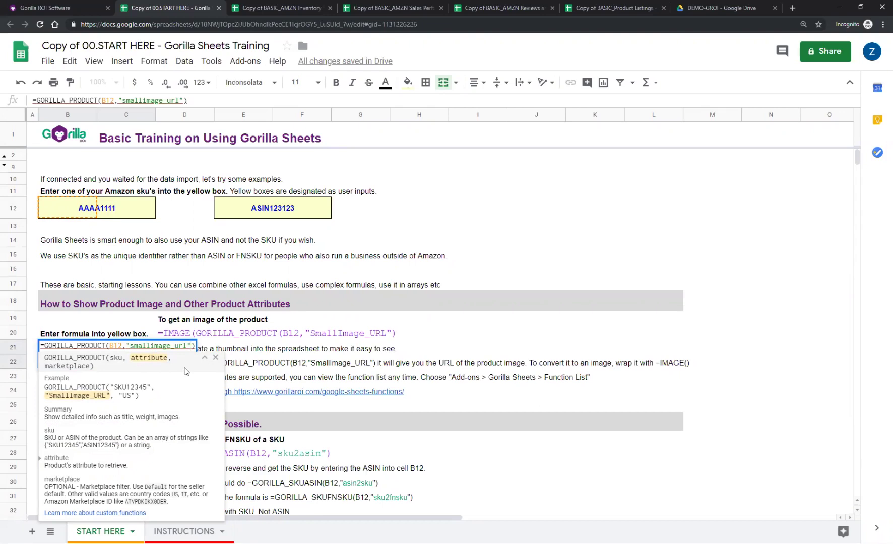
{"action": "key", "text": "Return"}
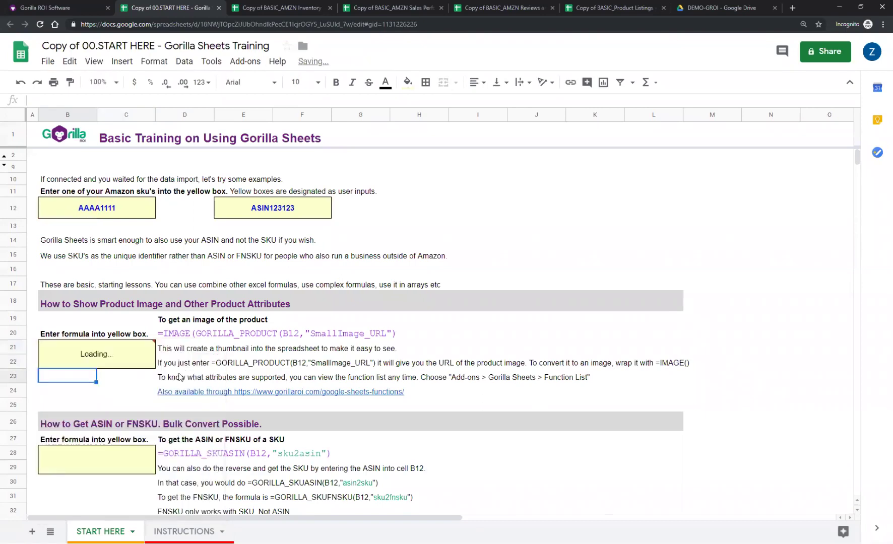
Step: Wrap the formula in B21 as =image(GORILLA_PRODUCT(B12,"smallimage_url")) to show the product thumbnail
{"action": "key", "text": "Up"}
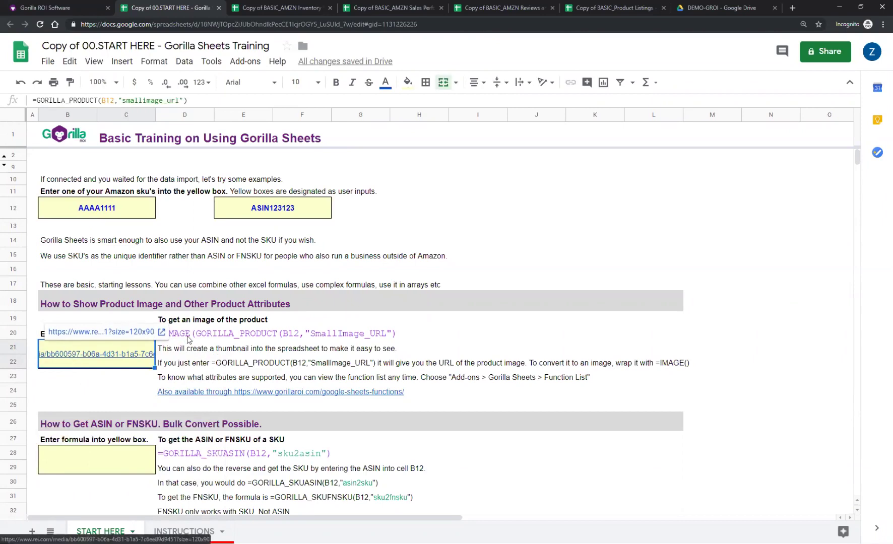
{"action": "double_click", "coordinate": [91, 354]}
{"action": "type", "text": "image("}
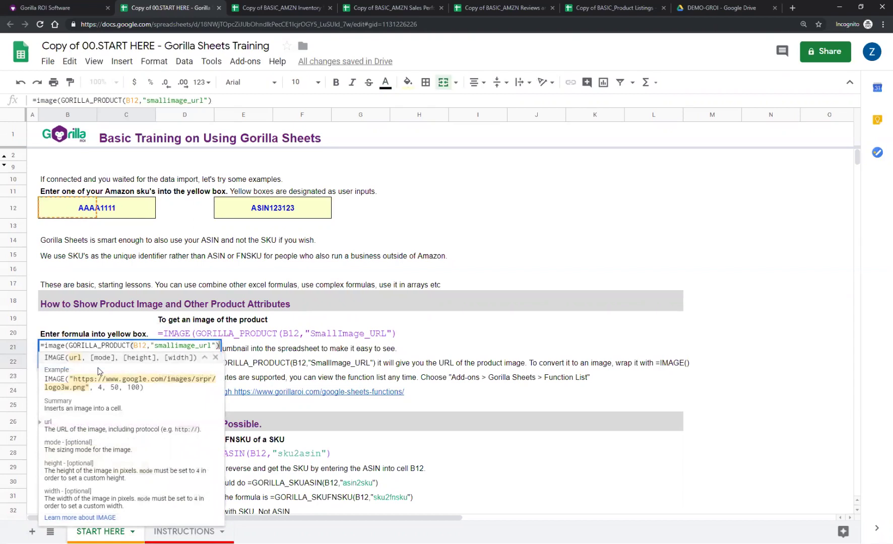
{"action": "type", "text": ")"}
{"action": "key", "text": "Return"}
{"action": "left_click", "coordinate": [96, 366]}
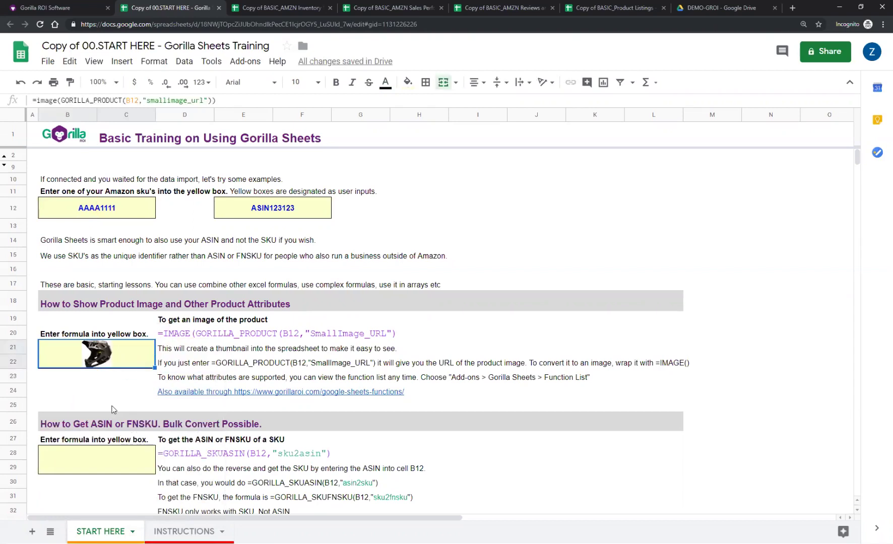
Step: Start a GORILLA_ASINLIST formula in the yellow box B36 for the entire list of ASINs
{"action": "scroll", "coordinate": [111, 409], "scroll_direction": "down", "scroll_amount": 3}
{"action": "left_click", "coordinate": [110, 359]}
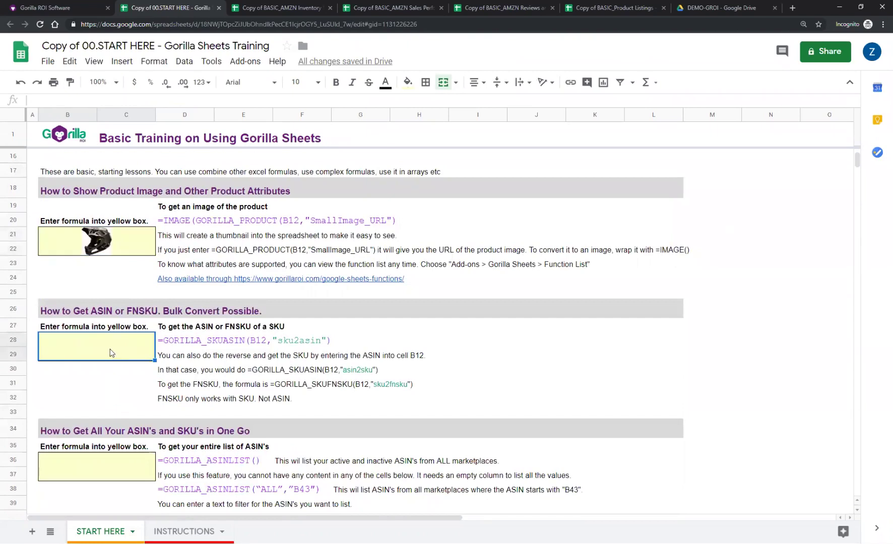
{"action": "scroll", "coordinate": [112, 355], "scroll_direction": "down", "scroll_amount": 2}
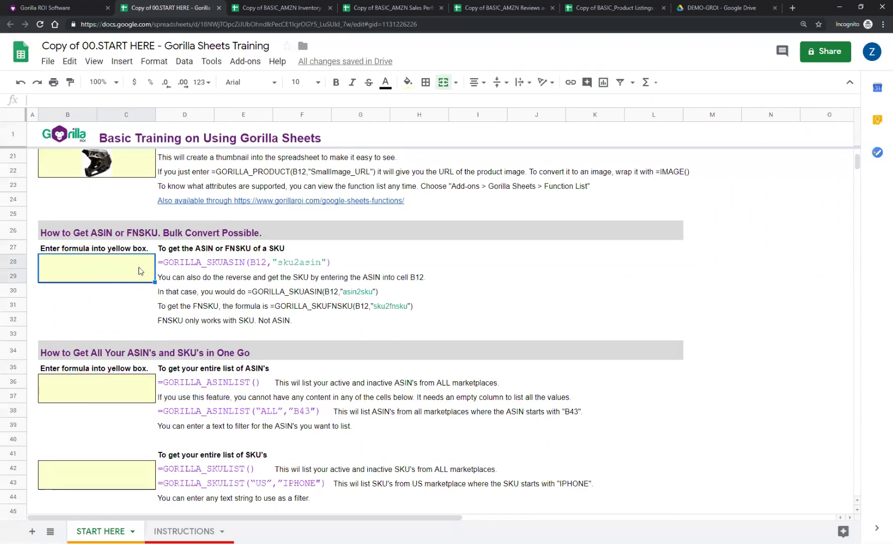
{"action": "left_click", "coordinate": [190, 264]}
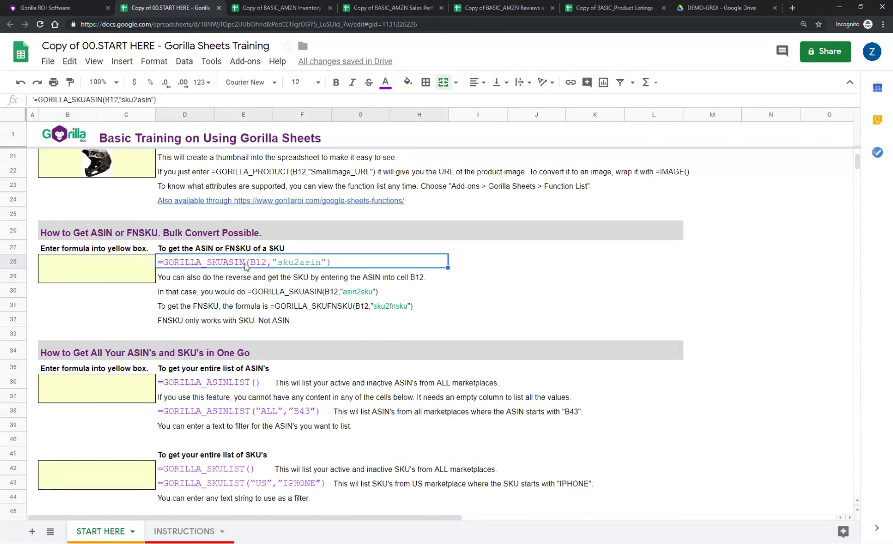
{"action": "scroll", "coordinate": [246, 266], "scroll_direction": "down", "scroll_amount": 2}
{"action": "left_click", "coordinate": [119, 286]}
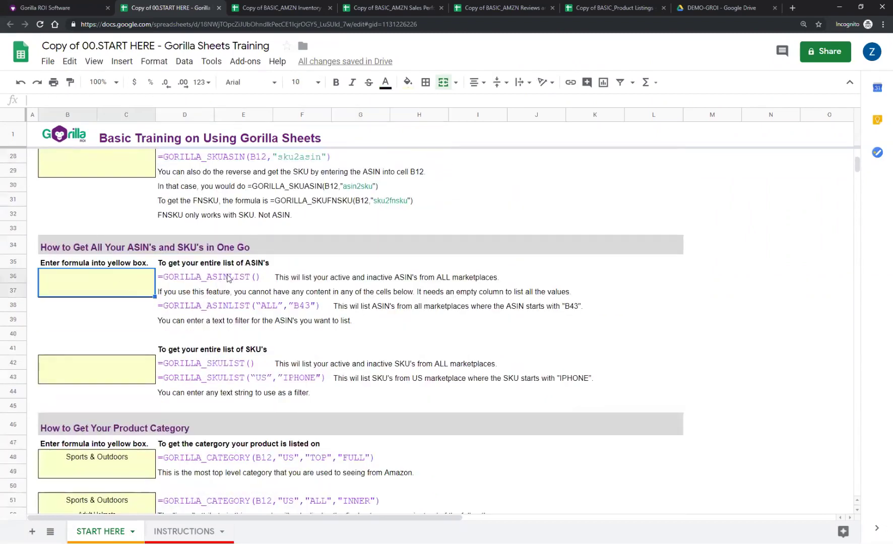
{"action": "type", "text": "=gorilla"}
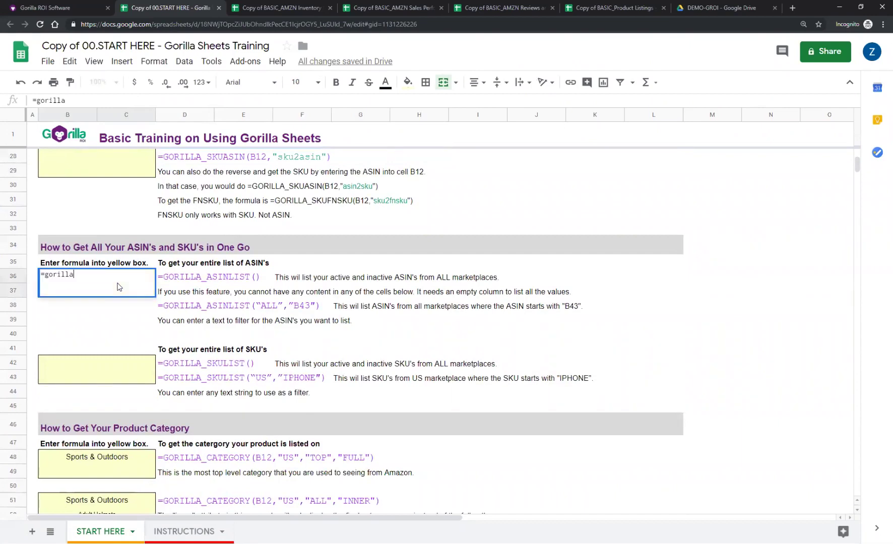
{"action": "type", "text": "_asin"}
{"action": "key", "text": "Tab"}
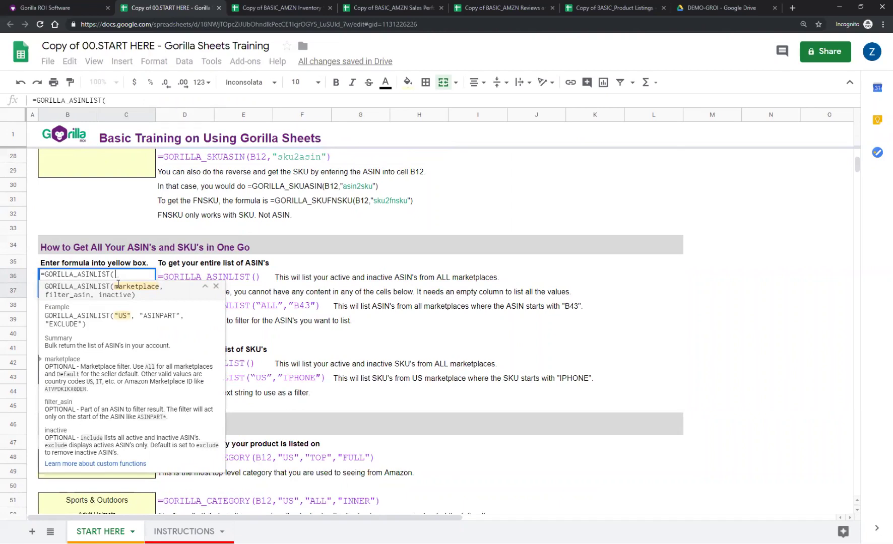
{"action": "type", "text": "\"UK\""}
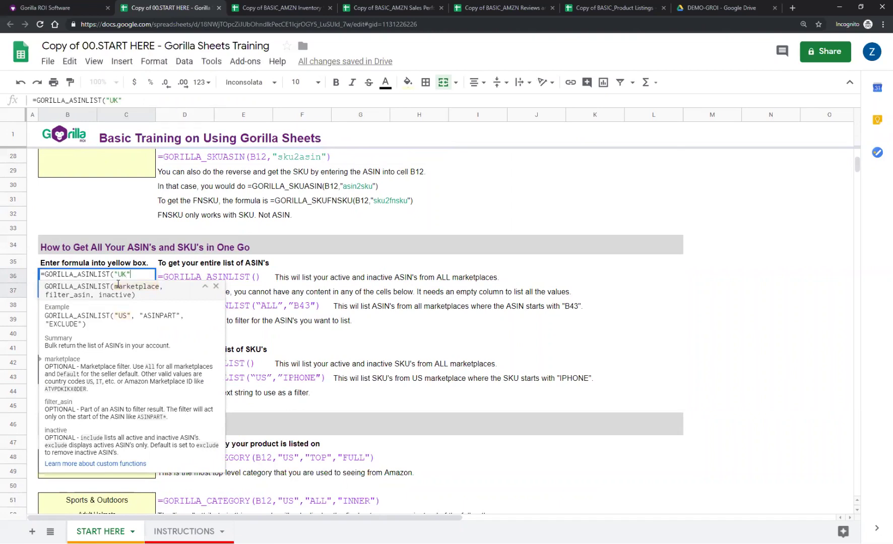
{"action": "key", "text": "BackSpace"}
{"action": "key", "text": "BackSpace"}
{"action": "key", "text": "BackSpace"}
{"action": "key", "text": "BackSpace"}
Step: Finish the formula in B36 as =GORILLA_ASINLIST() without arguments and check the ASIN cells filled in below it
{"action": "type", "text": ")"}
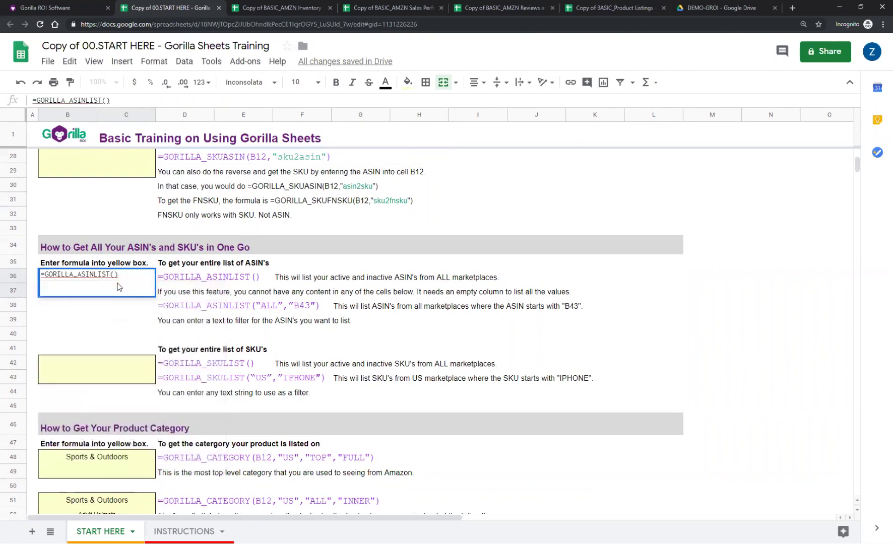
{"action": "key", "text": "Return"}
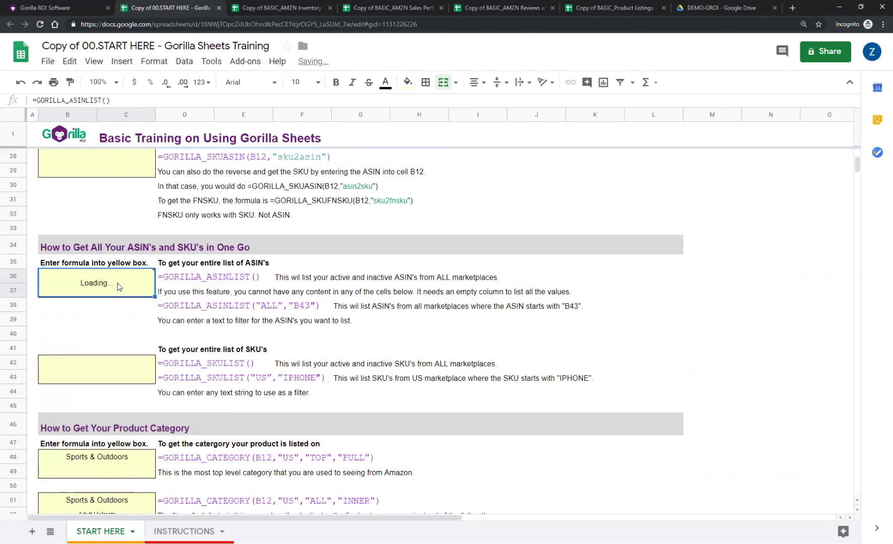
{"action": "left_click_drag", "start_coordinate": [95, 282], "coordinate": [102, 323]}
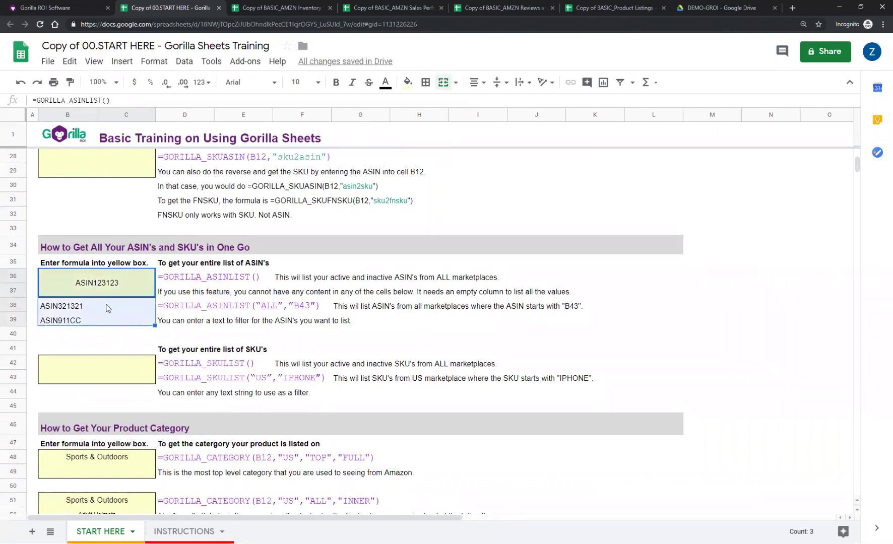
{"action": "left_click", "coordinate": [108, 295]}
{"action": "key", "text": "Down"}
{"action": "key", "text": "Down"}
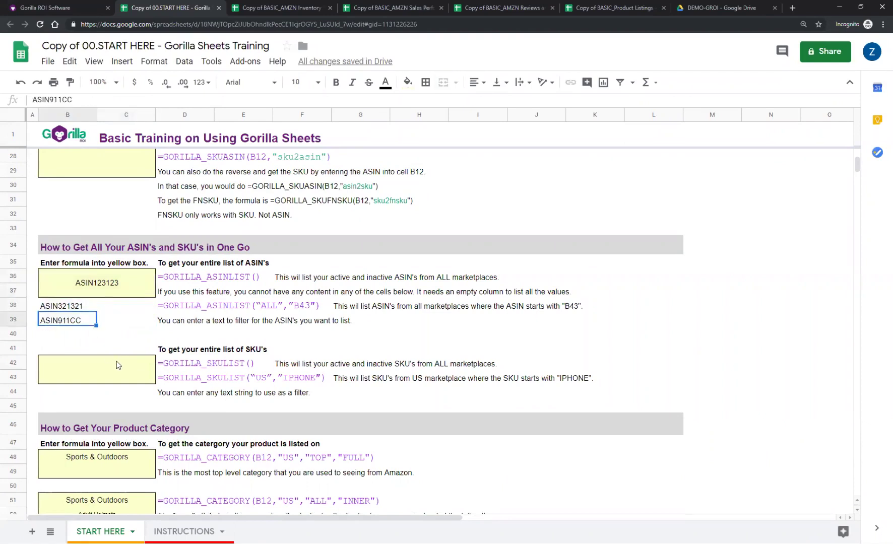
Step: Examine the GORILLA_CATEGORY examples in the product category section, comparing the top-level and inner category cells
{"action": "scroll", "coordinate": [117, 365], "scroll_direction": "down", "scroll_amount": 3}
{"action": "scroll", "coordinate": [117, 363], "scroll_direction": "down", "scroll_amount": 1}
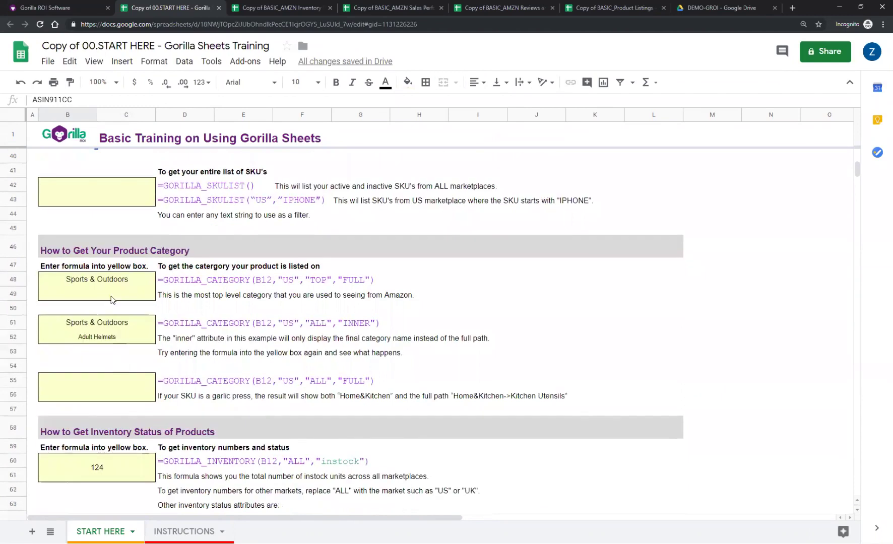
{"action": "left_click", "coordinate": [113, 297]}
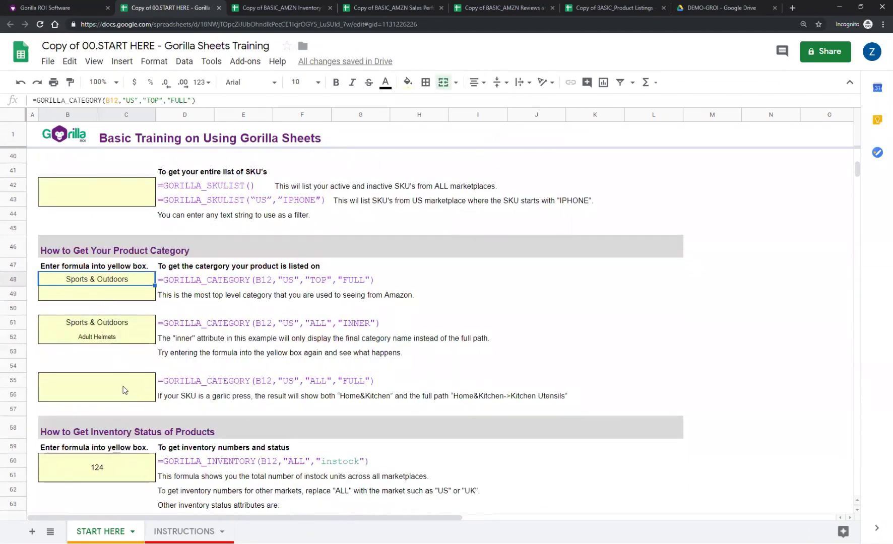
{"action": "scroll", "coordinate": [125, 387], "scroll_direction": "up", "scroll_amount": 5}
{"action": "scroll", "coordinate": [125, 355], "scroll_direction": "up", "scroll_amount": 6}
{"action": "left_click", "coordinate": [124, 358]}
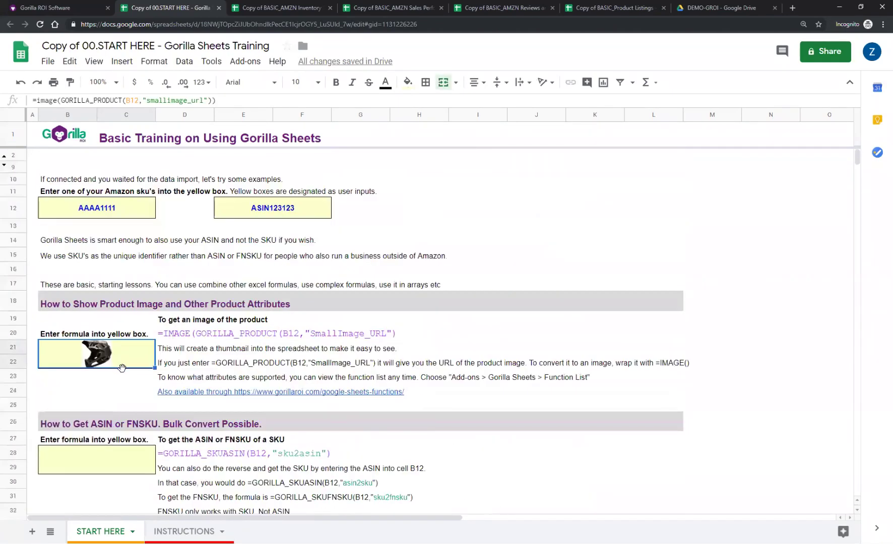
{"action": "scroll", "coordinate": [123, 372], "scroll_direction": "down", "scroll_amount": 4}
{"action": "scroll", "coordinate": [123, 371], "scroll_direction": "down", "scroll_amount": 5}
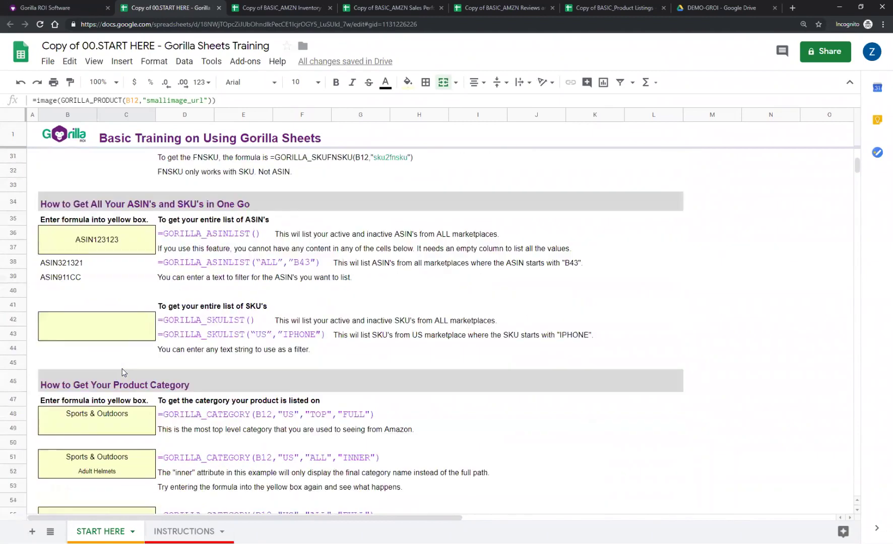
{"action": "left_click", "coordinate": [143, 339]}
{"action": "scroll", "coordinate": [226, 396], "scroll_direction": "down", "scroll_amount": 2}
{"action": "left_click", "coordinate": [120, 309]}
{"action": "left_click", "coordinate": [120, 325]}
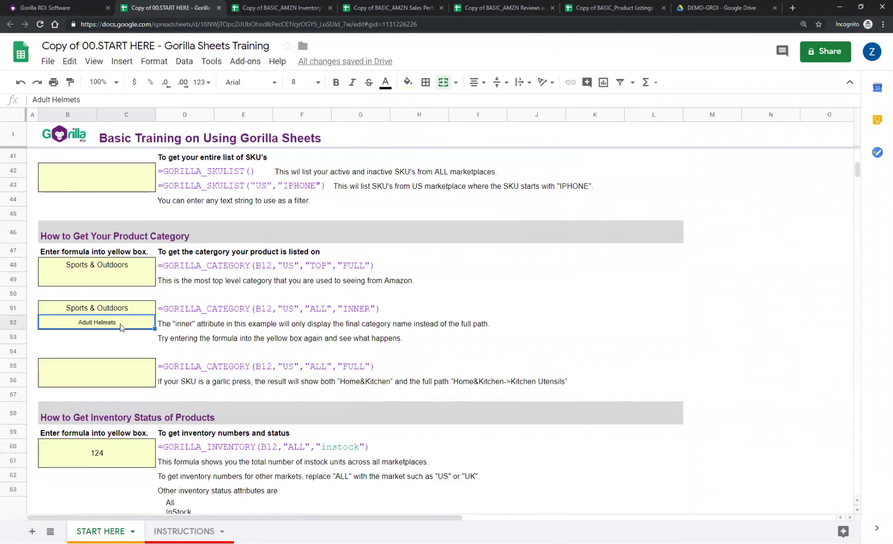
Step: Inspect the GORILLA_INVENTORY formula in B60 and its "instock" status argument without changing it
{"action": "scroll", "coordinate": [122, 327], "scroll_direction": "down", "scroll_amount": 3}
{"action": "left_click", "coordinate": [111, 302]}
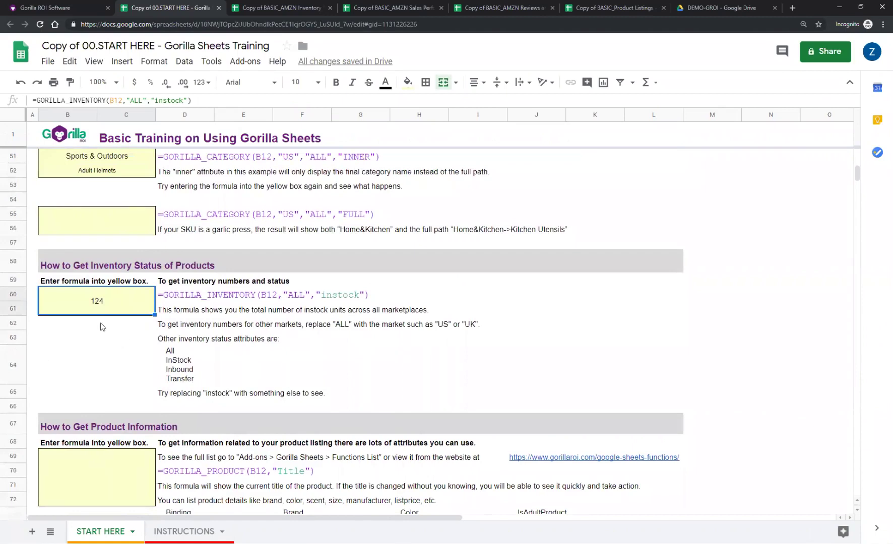
{"action": "left_click", "coordinate": [204, 297]}
{"action": "left_click", "coordinate": [96, 312]}
{"action": "double_click", "coordinate": [104, 304]}
{"action": "mouse_move", "coordinate": [195, 293]}
{"action": "left_mouse_down"}
{"action": "mouse_move", "coordinate": [126, 292]}
{"action": "mouse_move", "coordinate": [198, 291]}
{"action": "left_mouse_up"}
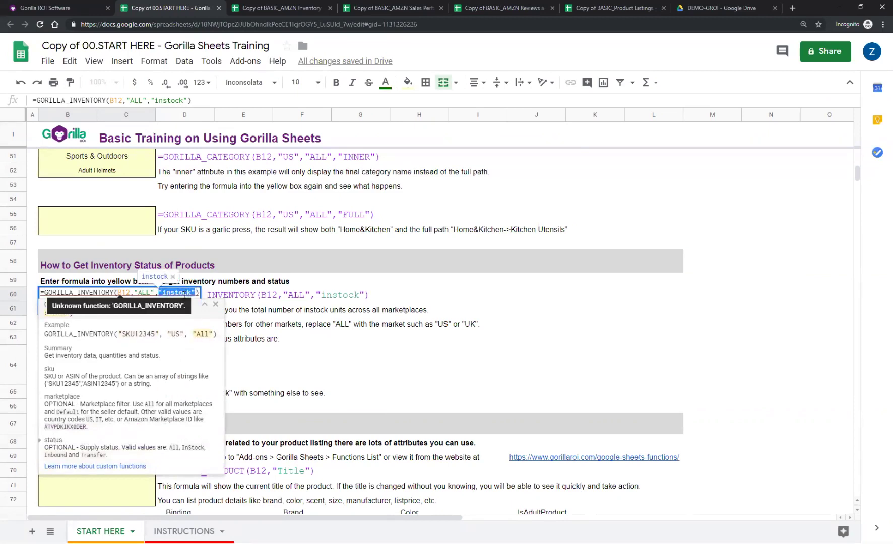
{"action": "key", "text": "Escape"}
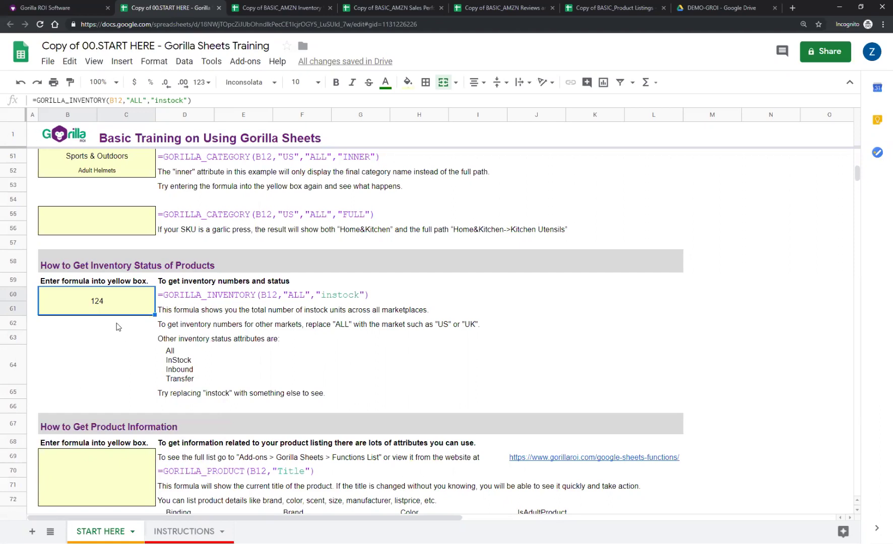
Step: Look through the remaining lessons on product information, best seller rank, reviews and units sold
{"action": "scroll", "coordinate": [116, 327], "scroll_direction": "down", "scroll_amount": 5}
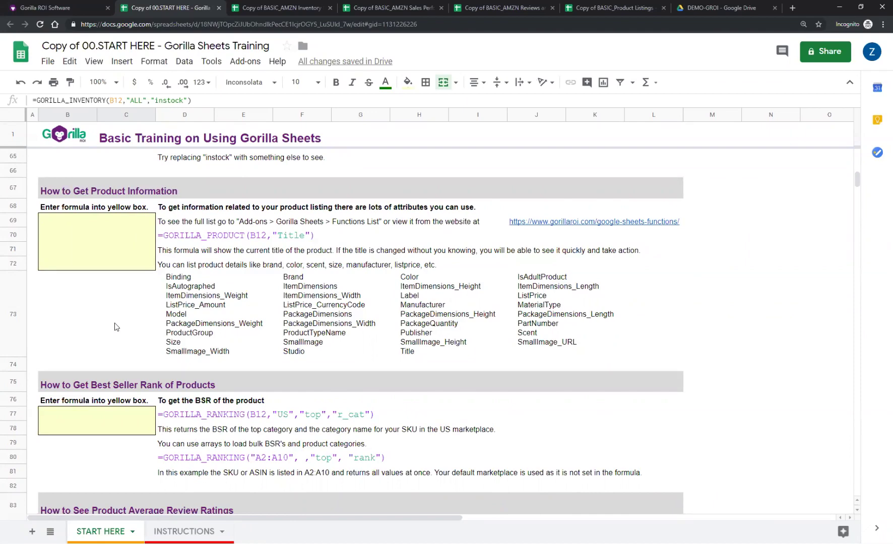
{"action": "scroll", "coordinate": [117, 327], "scroll_direction": "down", "scroll_amount": 10}
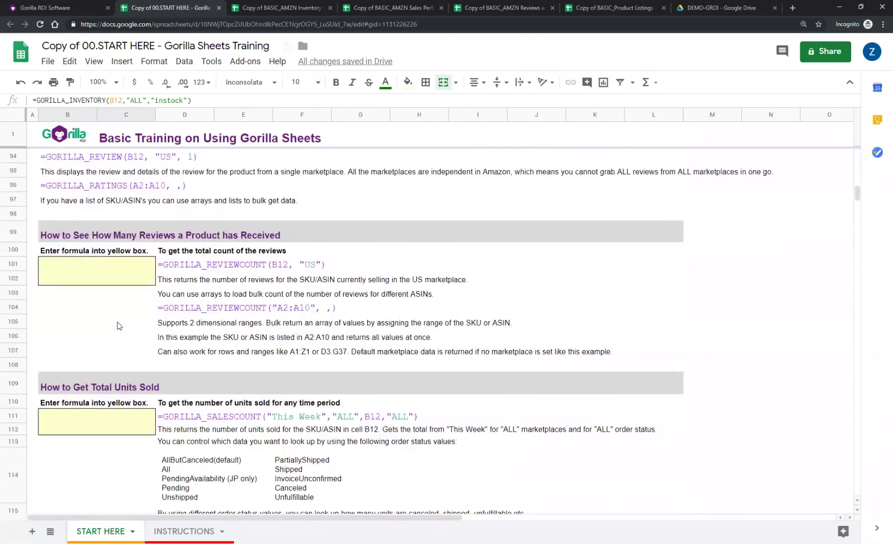
{"action": "scroll", "coordinate": [119, 325], "scroll_direction": "down", "scroll_amount": 3}
{"action": "scroll", "coordinate": [125, 325], "scroll_direction": "up", "scroll_amount": 4}
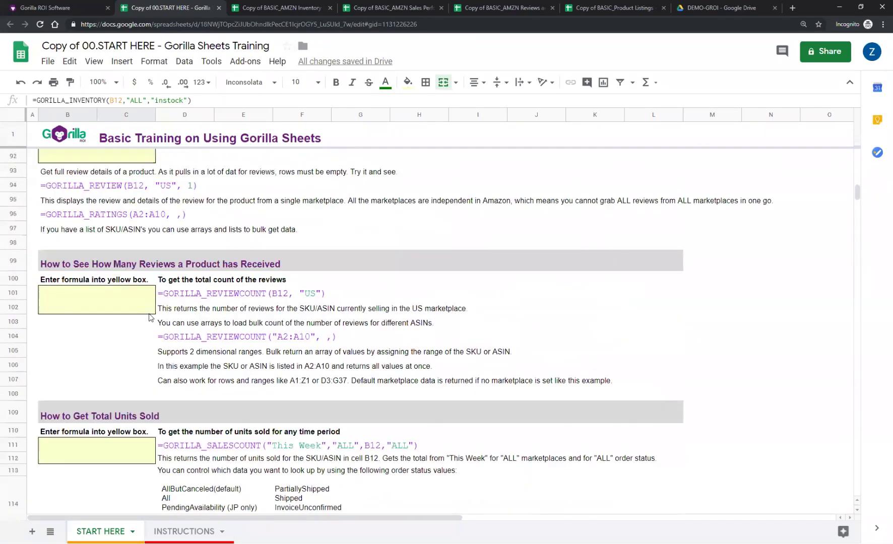
{"action": "scroll", "coordinate": [150, 317], "scroll_direction": "up", "scroll_amount": 6}
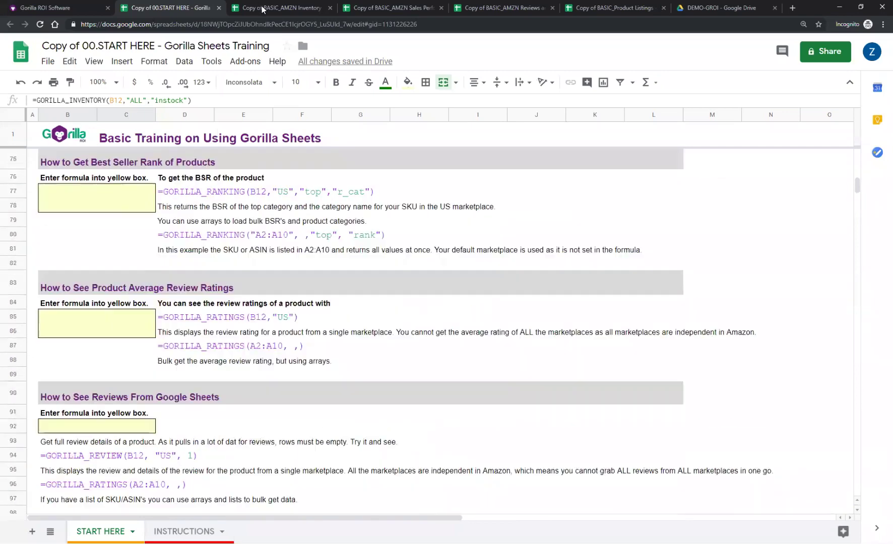
Step: Look through the basic spreadsheet templates on the Gorilla ROI site, down to the AMZN Inventory Status and Sales Performance Stats entries
{"action": "left_click", "coordinate": [262, 7]}
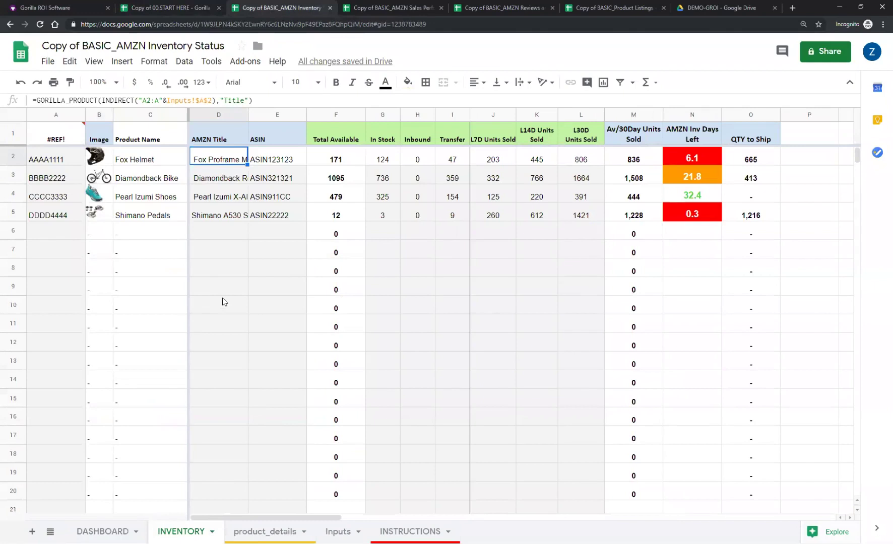
{"action": "key", "text": "ctrl+1"}
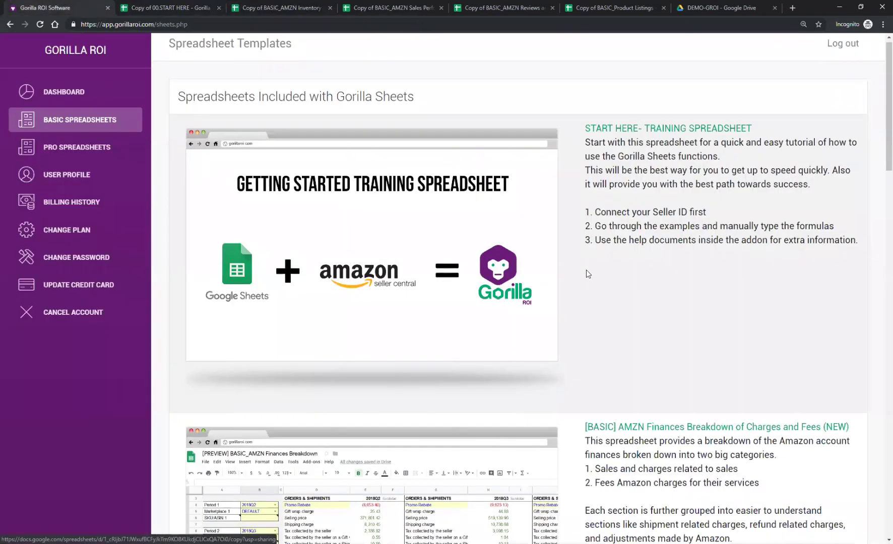
{"action": "scroll", "coordinate": [586, 275], "scroll_direction": "down", "scroll_amount": 4}
{"action": "scroll", "coordinate": [636, 183], "scroll_direction": "down", "scroll_amount": 2}
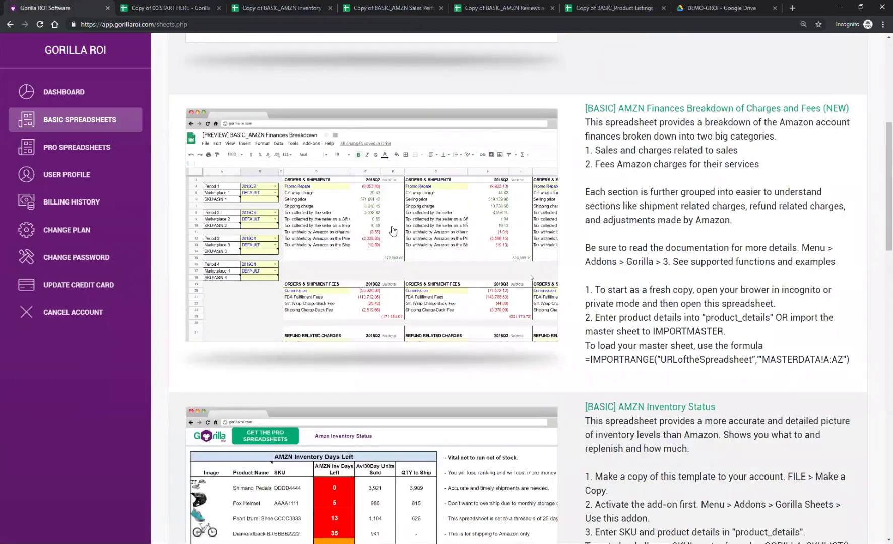
{"action": "scroll", "coordinate": [393, 231], "scroll_direction": "down", "scroll_amount": 1}
{"action": "scroll", "coordinate": [652, 135], "scroll_direction": "down", "scroll_amount": 1}
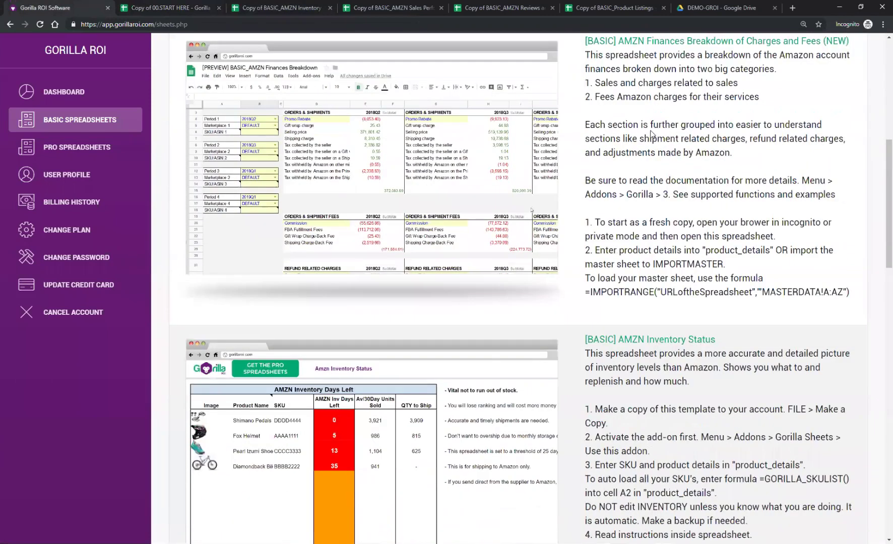
{"action": "scroll", "coordinate": [457, 257], "scroll_direction": "down", "scroll_amount": 3}
{"action": "scroll", "coordinate": [412, 208], "scroll_direction": "down", "scroll_amount": 3}
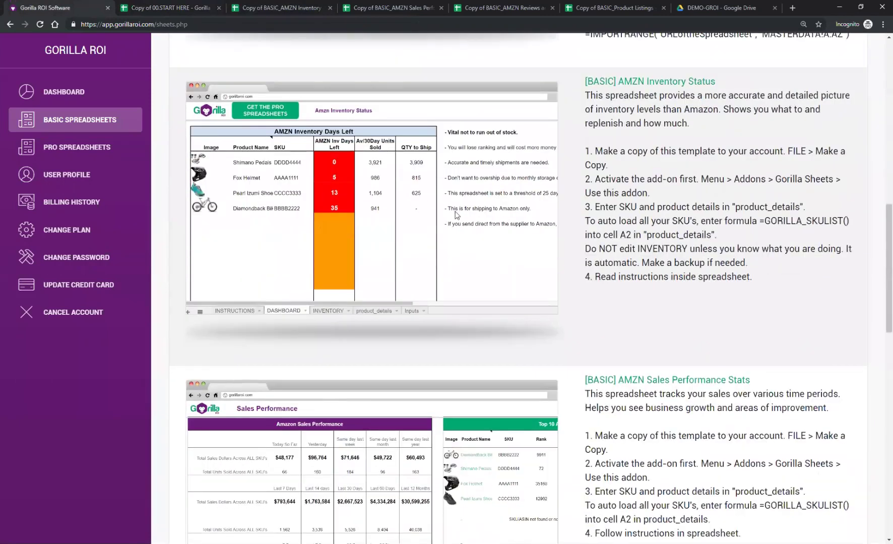
Step: View the copy prompt of the BASIC_AMZN Inventory Status template, close it without copying, and return to the existing copy in Google Sheets
{"action": "scroll", "coordinate": [324, 212], "scroll_direction": "up", "scroll_amount": 2}
{"action": "left_click", "coordinate": [326, 212]}
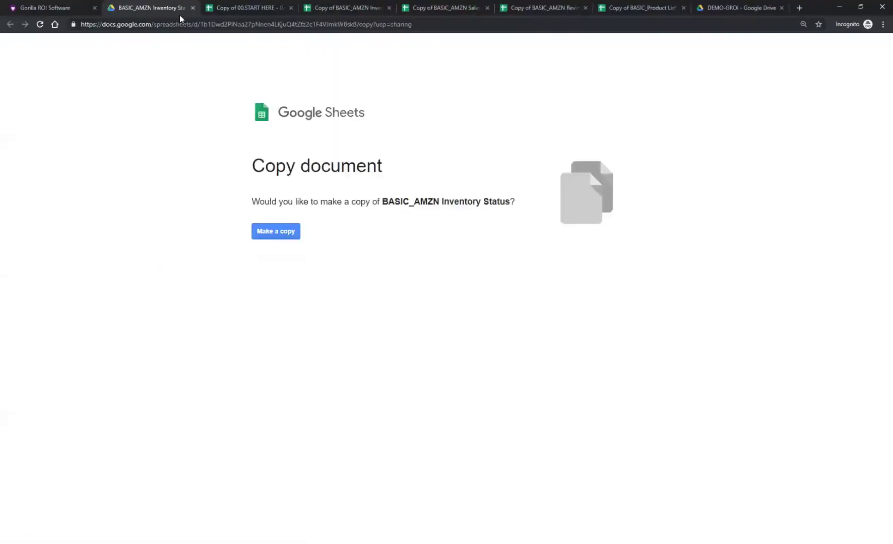
{"action": "left_click", "coordinate": [192, 7]}
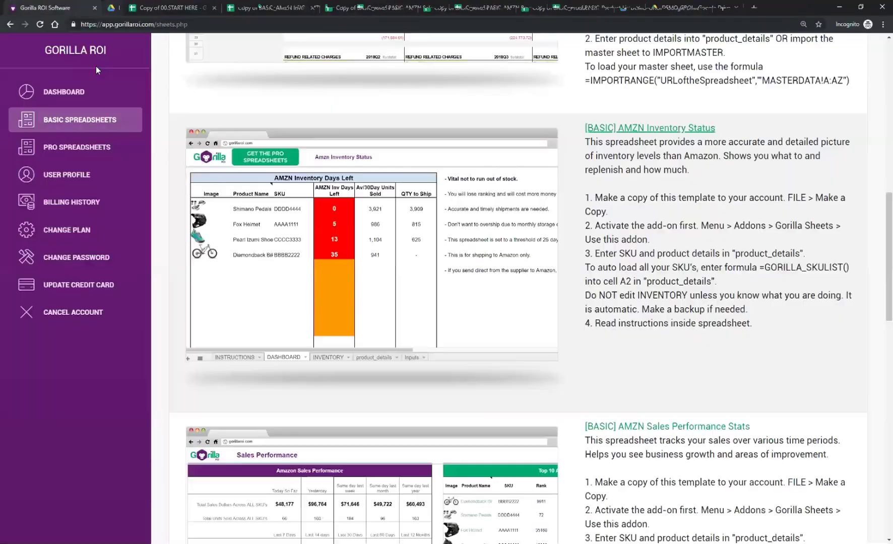
{"action": "left_click", "coordinate": [256, 7]}
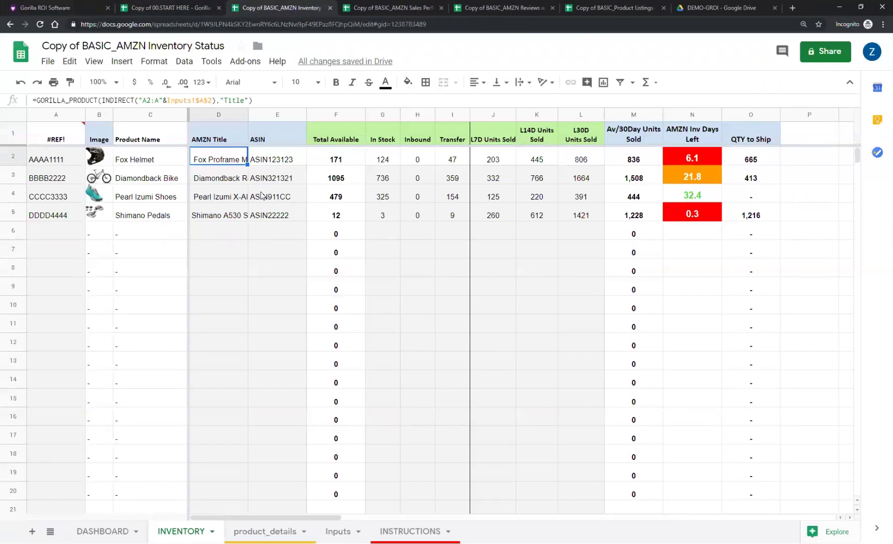
Step: Go through the product cells on the INVENTORY sheet, from the AMZN Title back to the image and the SKU list in column A
{"action": "key", "text": "Down"}
{"action": "key", "text": "Down"}
{"action": "key", "text": "Right"}
{"action": "key", "text": "Left"}
{"action": "key", "text": "Left"}
{"action": "key", "text": "Right"}
{"action": "key", "text": "Up"}
{"action": "key", "text": "Up"}
{"action": "key", "text": "Left"}
{"action": "key", "text": "Right"}
{"action": "key", "text": "Left"}
{"action": "key", "text": "Left"}
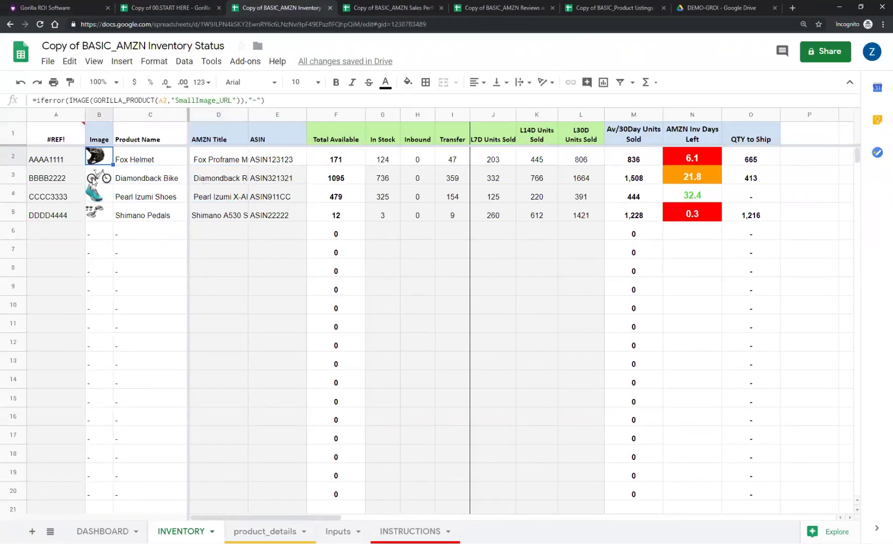
{"action": "key", "text": "Left"}
{"action": "left_click_drag", "start_coordinate": [75, 156], "coordinate": [74, 240]}
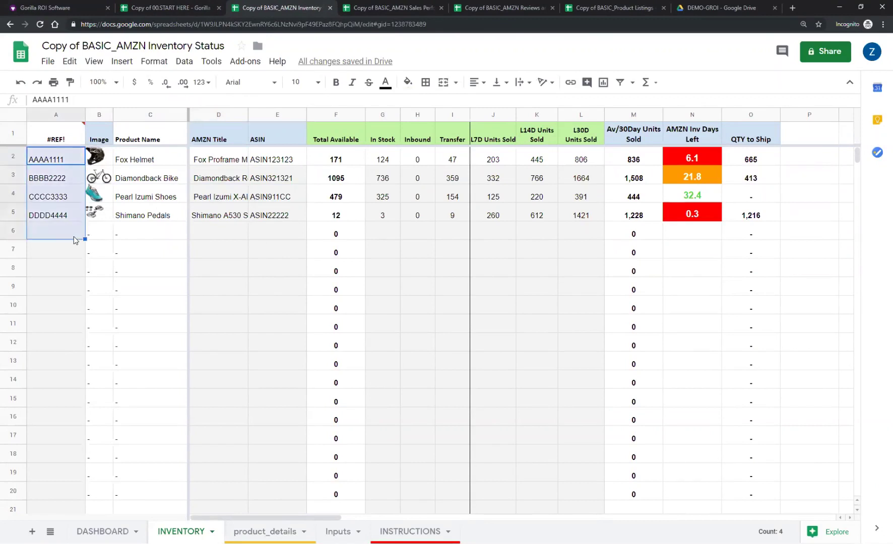
Step: Undo the last edits on the INVENTORY sheet to restore the SKU header in A1
{"action": "key", "text": "ctrl+z"}
{"action": "key", "text": "ctrl+z"}
{"action": "key", "text": "Up"}
{"action": "key", "text": "Up"}
{"action": "key", "text": "Up"}
{"action": "key", "text": "Up"}
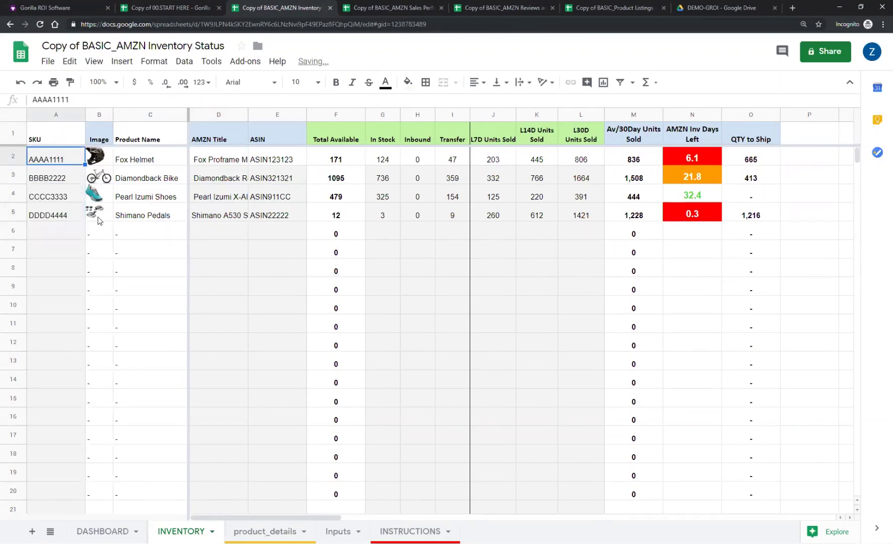
Step: Inspect the SKU list in column A and the IMAGE(GORILLA_PRODUCT) formula in B2 that uses it, without changing either
{"action": "left_click", "coordinate": [74, 249], "text": "shift"}
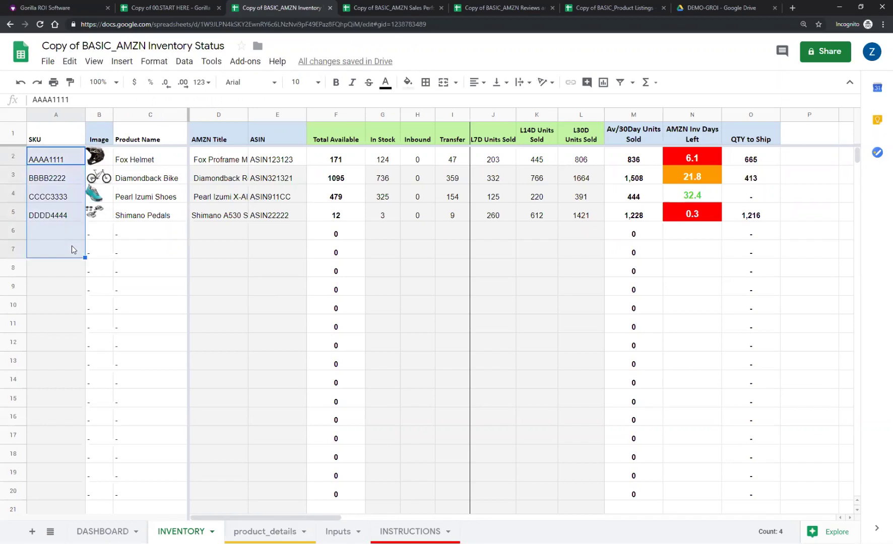
{"action": "left_click", "coordinate": [74, 249]}
{"action": "left_click", "coordinate": [104, 163]}
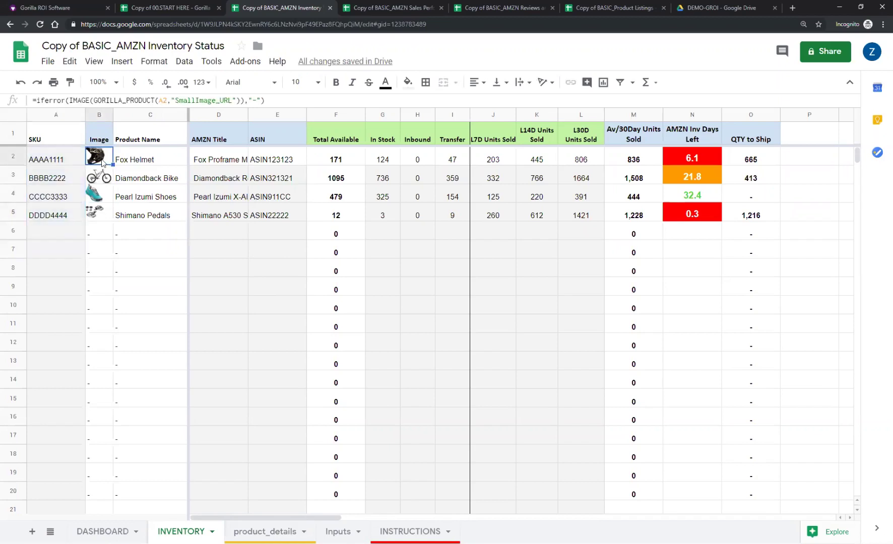
{"action": "left_click_drag", "start_coordinate": [273, 100], "coordinate": [34, 101]}
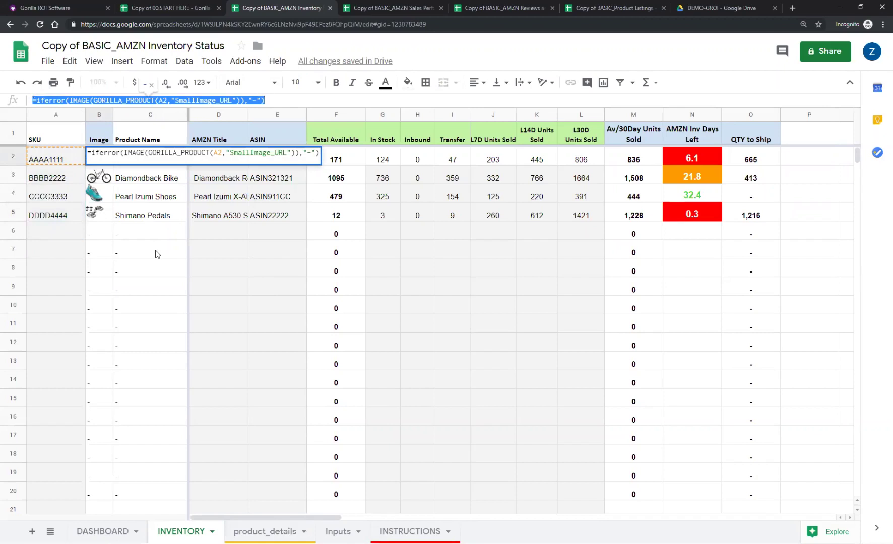
{"action": "key", "text": "Escape"}
{"action": "left_click_drag", "start_coordinate": [57, 161], "coordinate": [59, 198]}
{"action": "left_click", "coordinate": [64, 239]}
{"action": "left_click", "coordinate": [103, 162]}
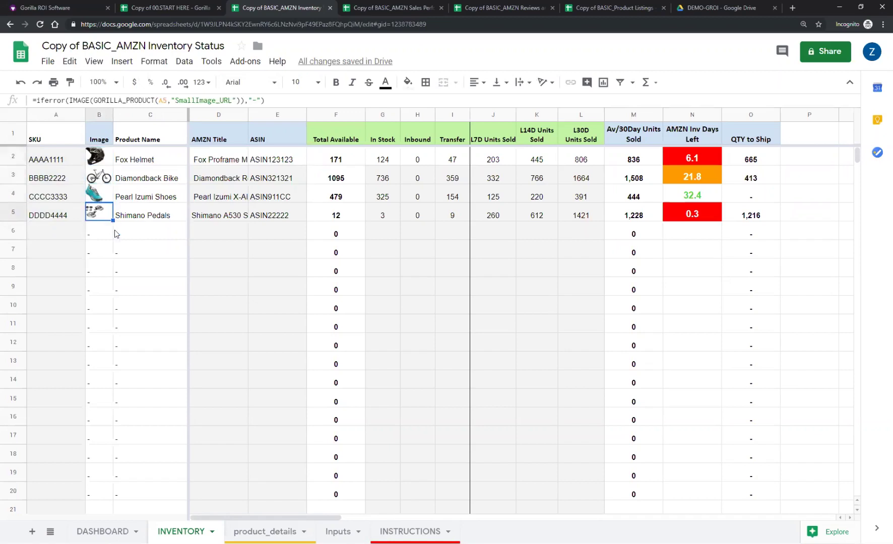
Step: Examine the formulas behind the Product Name, AMZN Title and ASIN columns on the INVENTORY sheet
{"action": "left_click", "coordinate": [156, 159]}
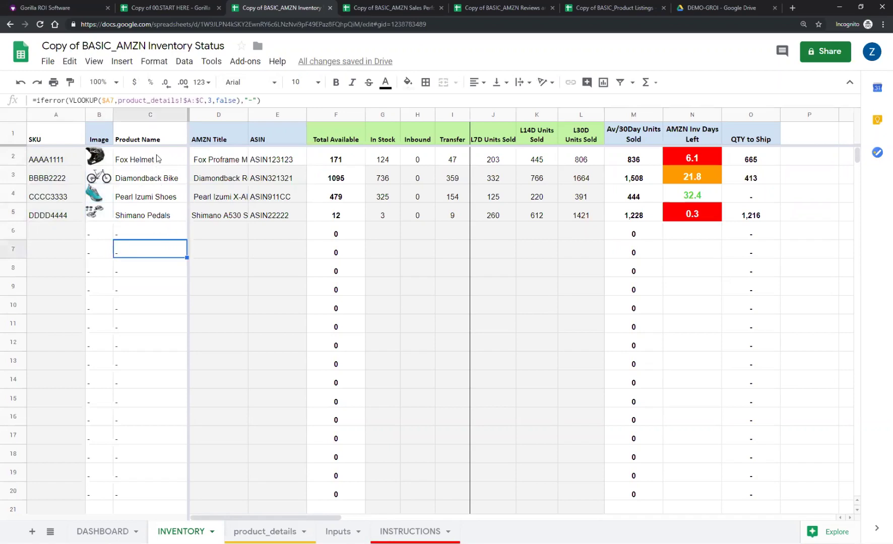
{"action": "left_click", "coordinate": [160, 186]}
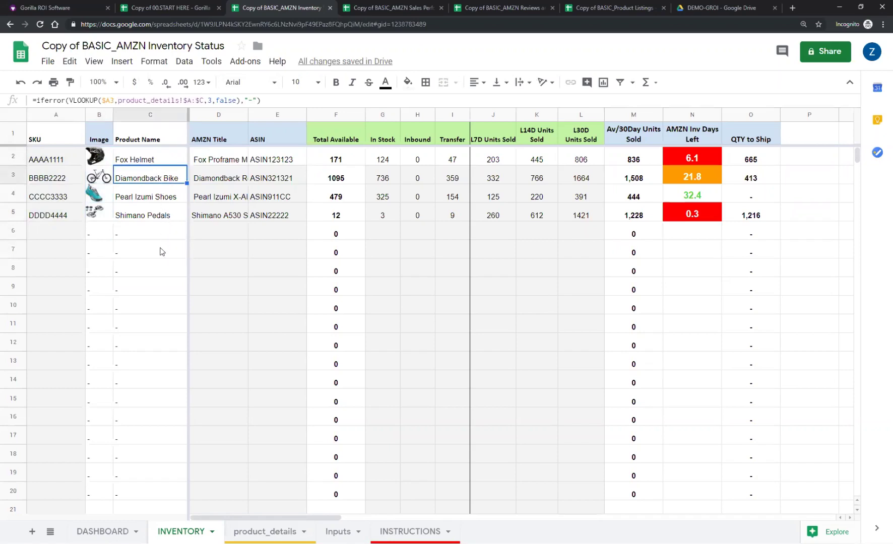
{"action": "left_click", "coordinate": [220, 160]}
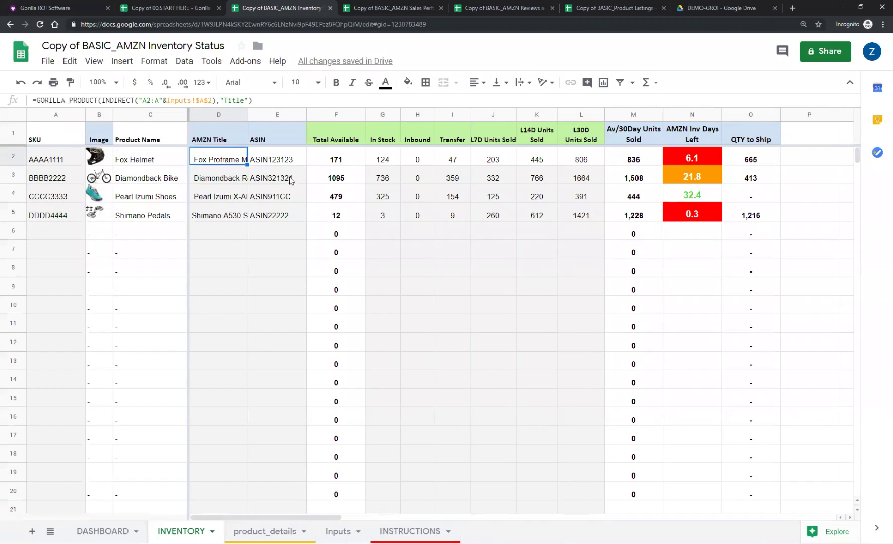
{"action": "left_click", "coordinate": [292, 161]}
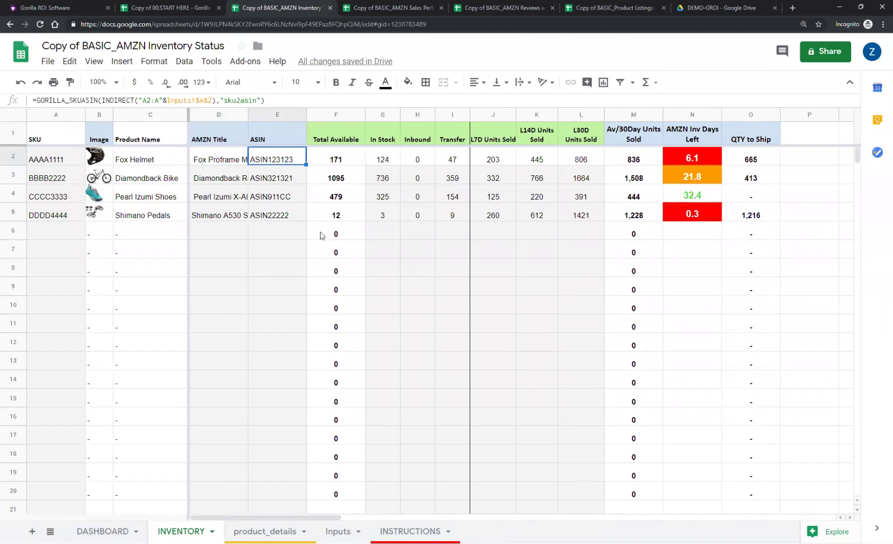
Step: Highlight columns F to I to review the Total Available, In Stock, Inbound and Transfer quantities
{"action": "left_click", "coordinate": [341, 115]}
{"action": "left_click_drag", "start_coordinate": [435, 115], "coordinate": [462, 115]}
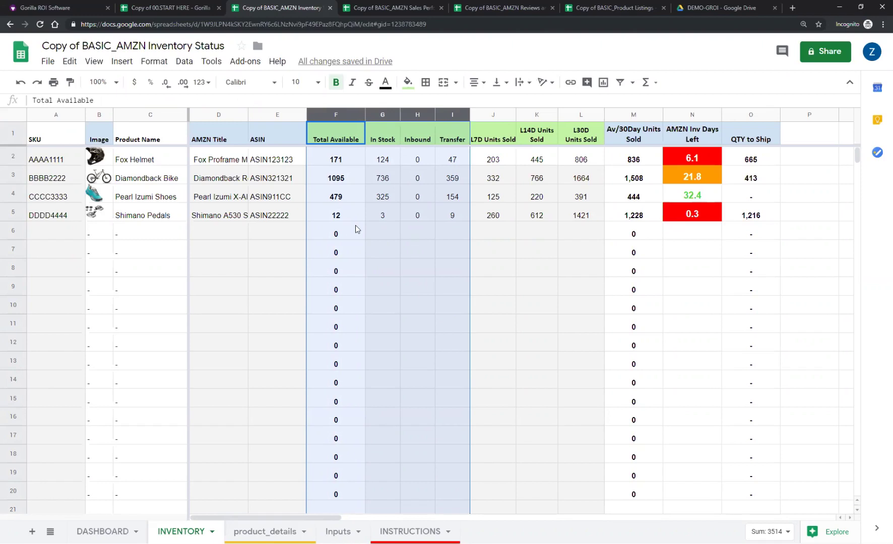
{"action": "left_click", "coordinate": [382, 219]}
Step: Examine the GORILLA_SALESCOUNT formula in J2 and the columns for units sold over the last 7, 14 and 30 days
{"action": "left_click", "coordinate": [496, 175]}
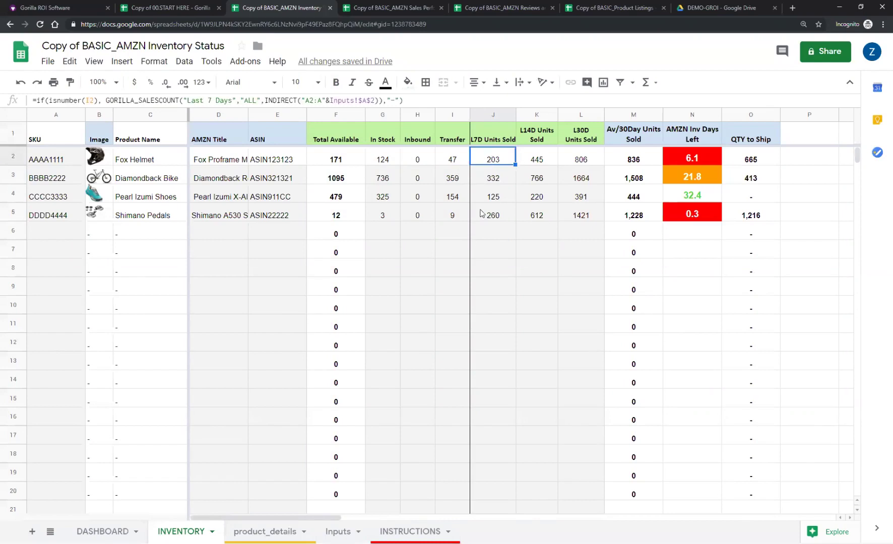
{"action": "left_click", "coordinate": [492, 139]}
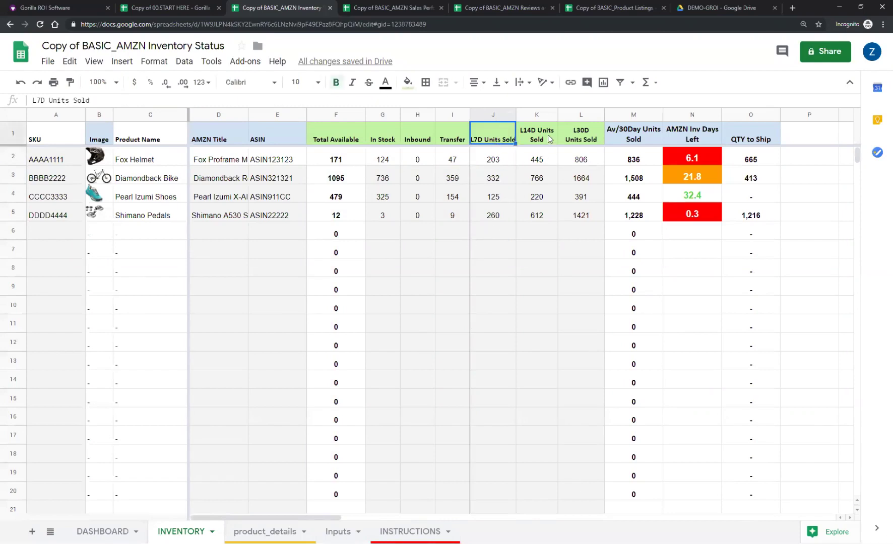
{"action": "left_click", "coordinate": [549, 136]}
{"action": "left_click", "coordinate": [588, 137]}
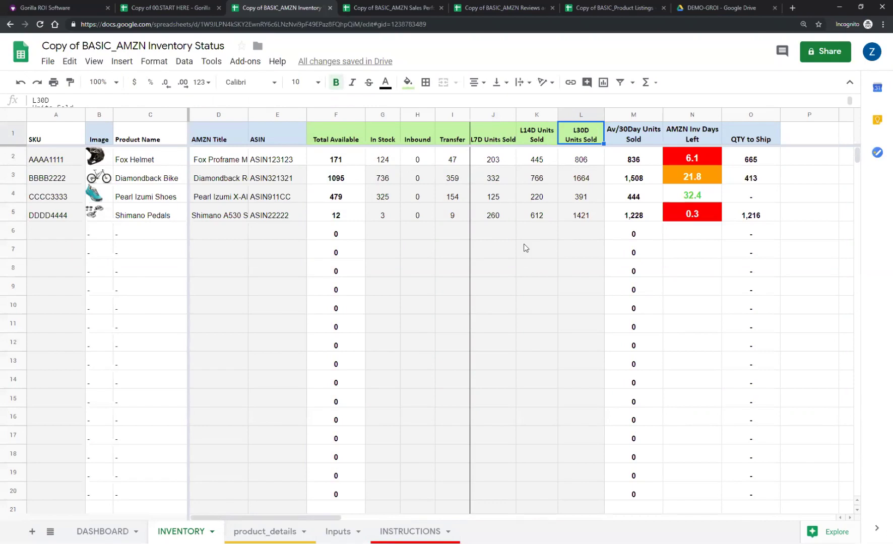
{"action": "left_click", "coordinate": [553, 199]}
Step: Inspect the average 30-day units sold formula in M2 and the QTY to Ship formula in O2
{"action": "left_click", "coordinate": [625, 164]}
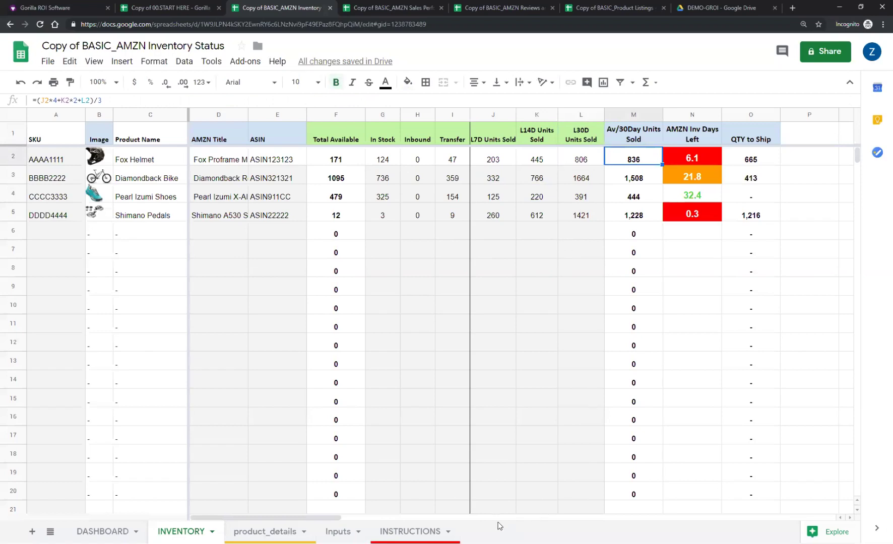
{"action": "left_click_drag", "start_coordinate": [328, 520], "coordinate": [384, 509]}
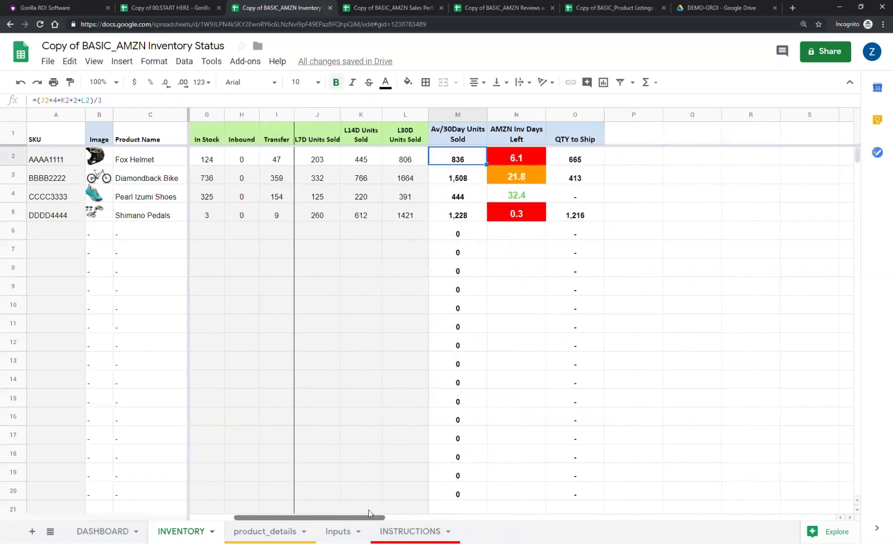
{"action": "left_click", "coordinate": [573, 164]}
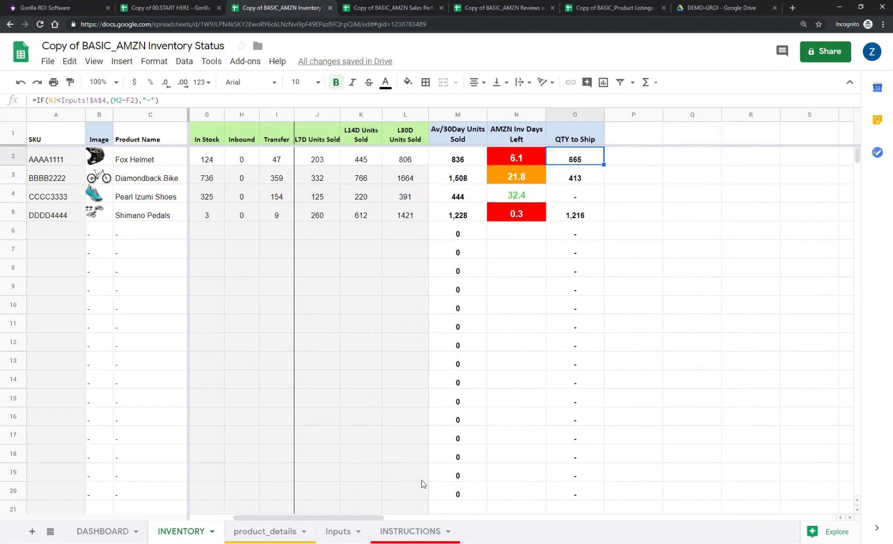
Step: Review the Fox Helmet row, checking how its average 30-day units sold and AMZN Inv Days Left are calculated
{"action": "left_click_drag", "start_coordinate": [381, 518], "coordinate": [353, 517]}
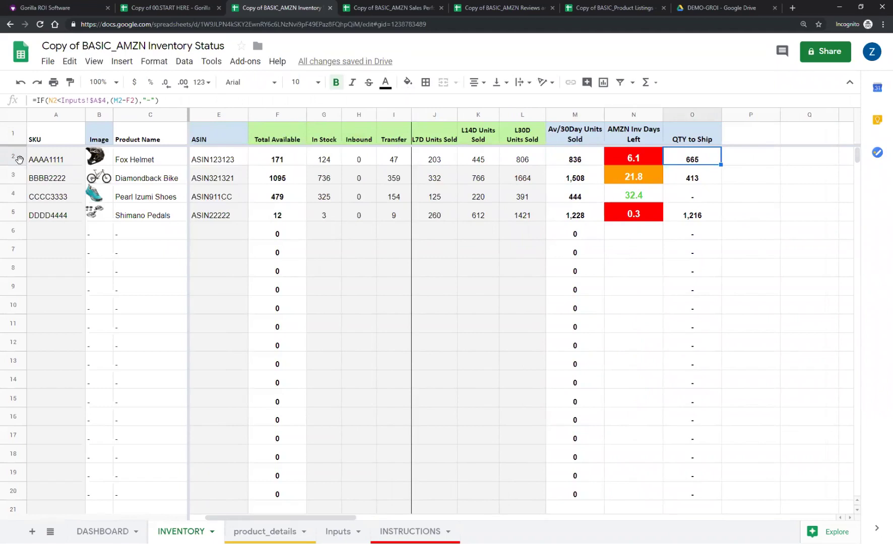
{"action": "left_click", "coordinate": [14, 158]}
{"action": "left_click", "coordinate": [478, 286]}
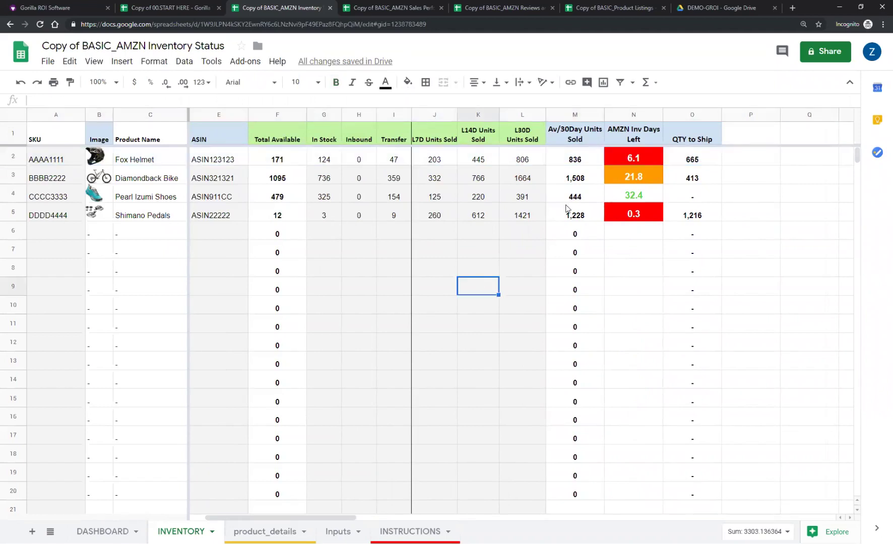
{"action": "left_click", "coordinate": [584, 160]}
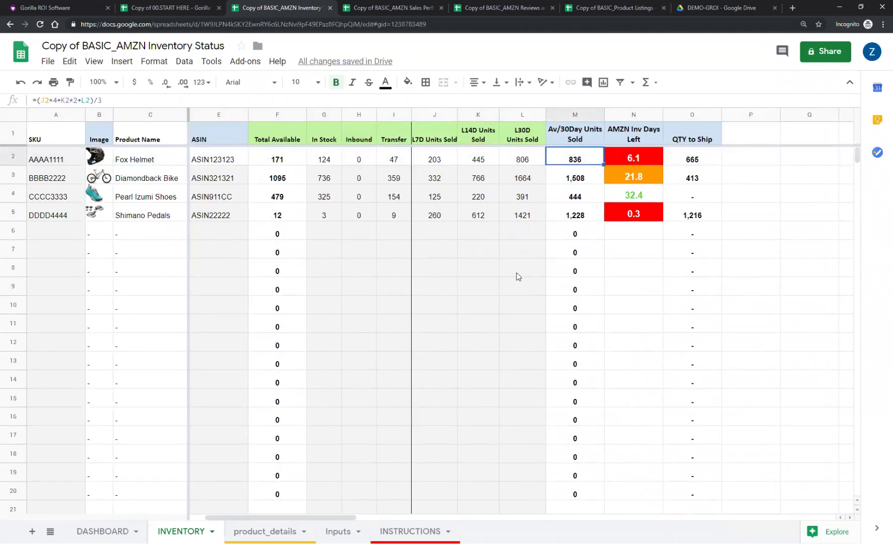
{"action": "left_click", "coordinate": [640, 158]}
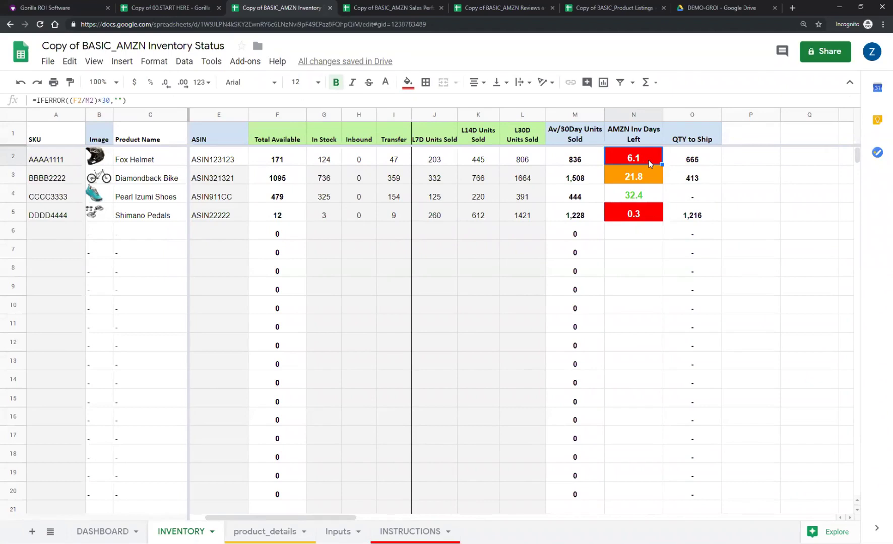
Step: Compare the QTY to Ship formulas for the listed products in column O
{"action": "left_click", "coordinate": [700, 163]}
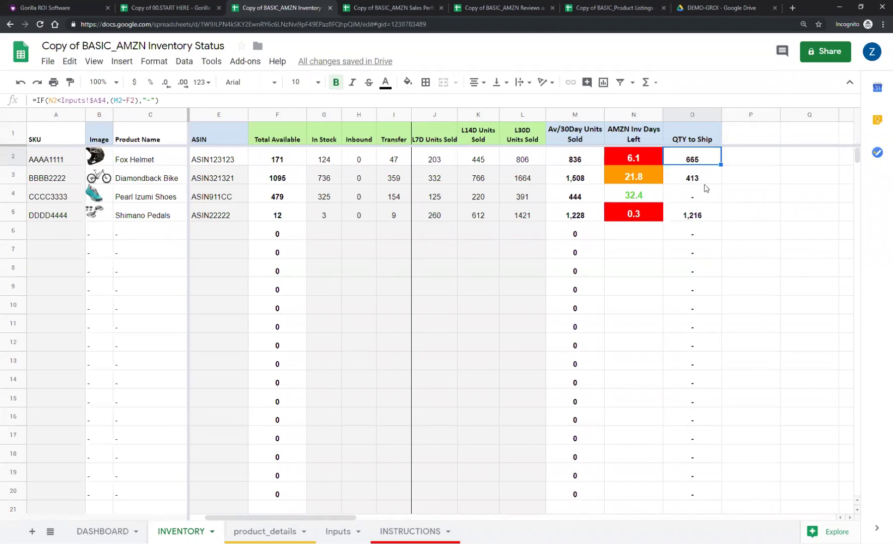
{"action": "left_click", "coordinate": [694, 177]}
{"action": "left_click", "coordinate": [693, 163]}
{"action": "left_click", "coordinate": [697, 196]}
{"action": "key", "text": "Down"}
{"action": "key", "text": "Down"}
{"action": "key", "text": "Up"}
{"action": "key", "text": "Up"}
{"action": "key", "text": "Up"}
{"action": "key", "text": "Up"}
{"action": "scroll", "coordinate": [504, 275], "scroll_direction": "down", "scroll_amount": 3}
{"action": "scroll", "coordinate": [506, 277], "scroll_direction": "up", "scroll_amount": 3}
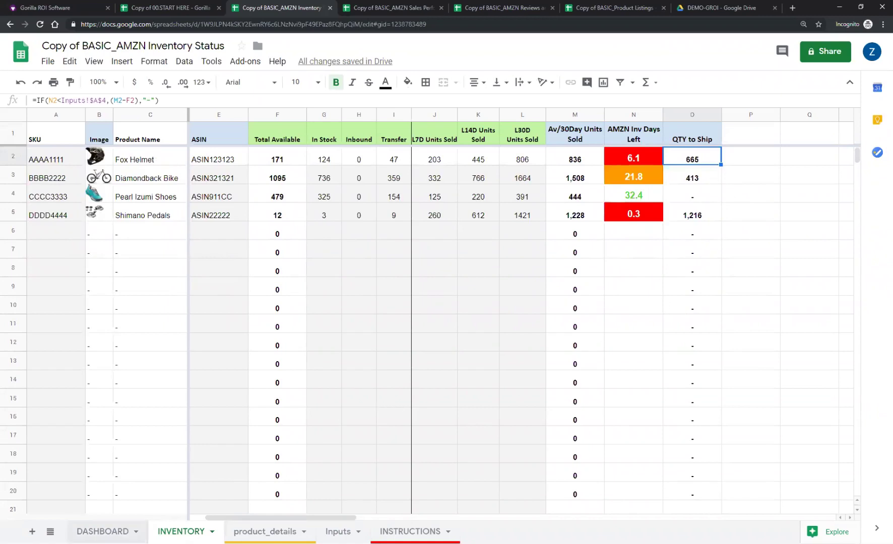
Step: Open the DASHBOARD sheet and review its AMZN Inventory Days Left table
{"action": "left_click", "coordinate": [102, 531]}
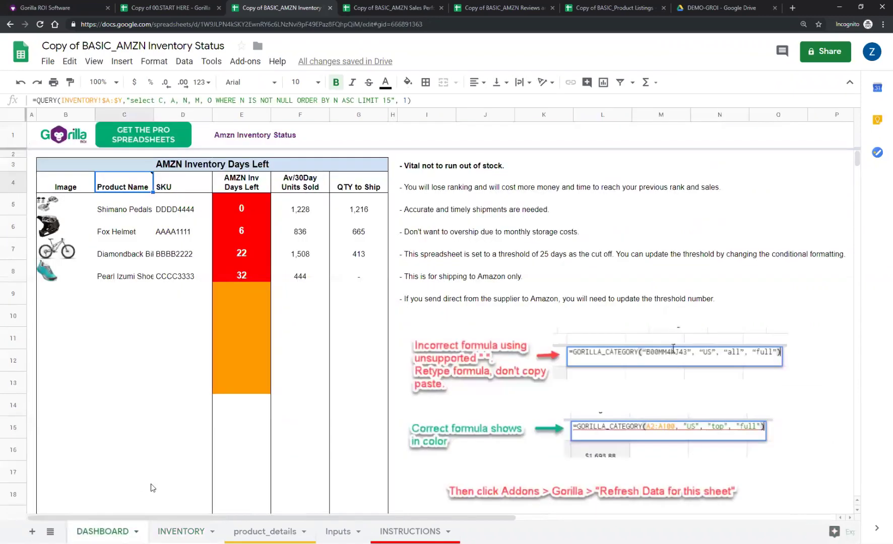
{"action": "left_click", "coordinate": [304, 306]}
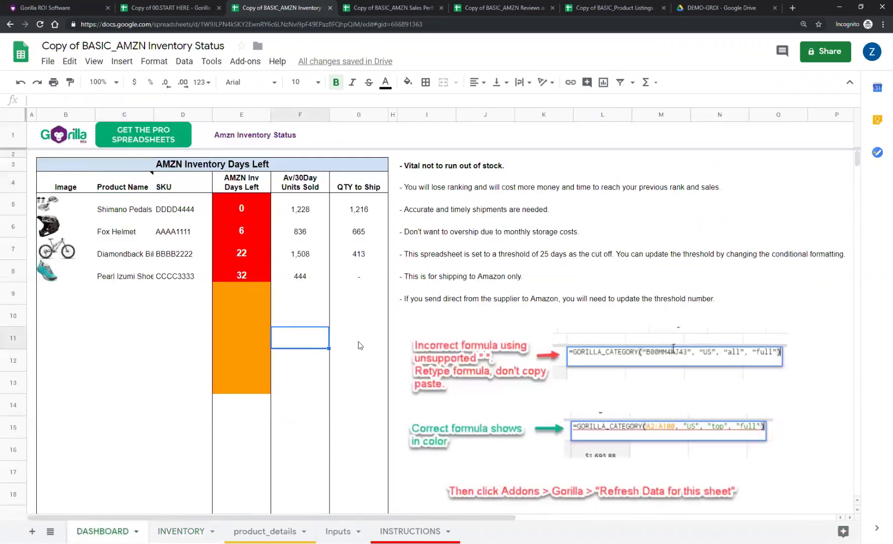
{"action": "left_click", "coordinate": [359, 342]}
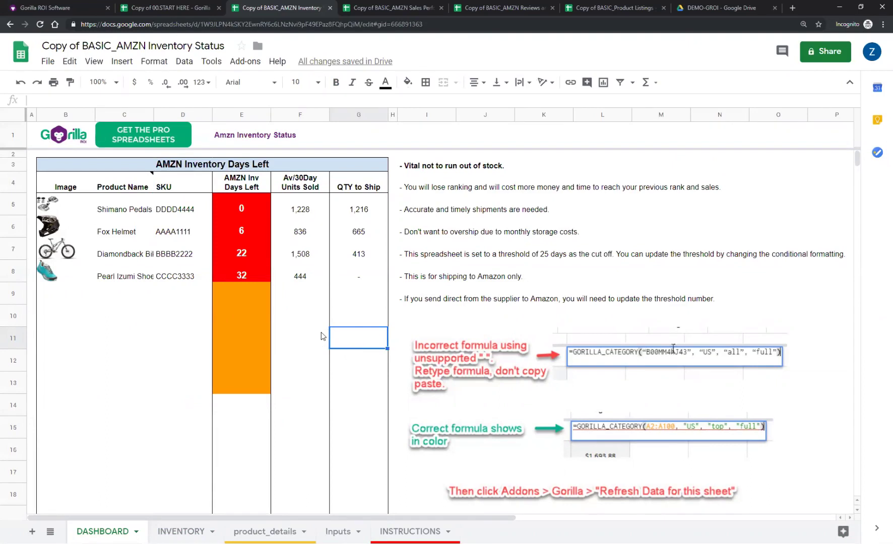
Step: Review the Pearl Izumi row in the AMZN Inventory Days Left table, from QTY to Ship back to the image formula
{"action": "scroll", "coordinate": [320, 333], "scroll_direction": "down", "scroll_amount": 5}
{"action": "scroll", "coordinate": [320, 333], "scroll_direction": "up", "scroll_amount": 5}
{"action": "left_click", "coordinate": [300, 302]}
{"action": "left_click", "coordinate": [360, 301]}
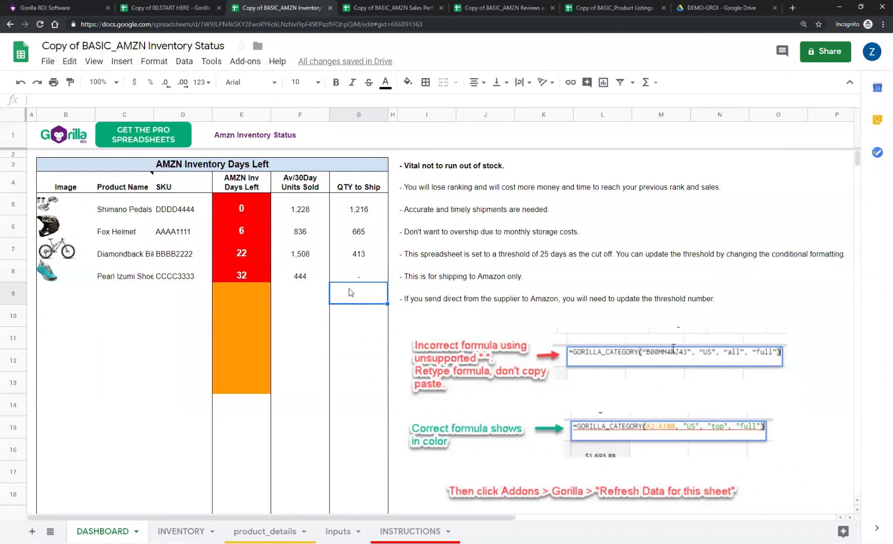
{"action": "left_click", "coordinate": [348, 280]}
{"action": "key", "text": "Left"}
{"action": "key", "text": "Left"}
{"action": "key", "text": "Left"}
{"action": "key", "text": "Left"}
{"action": "key", "text": "Left"}
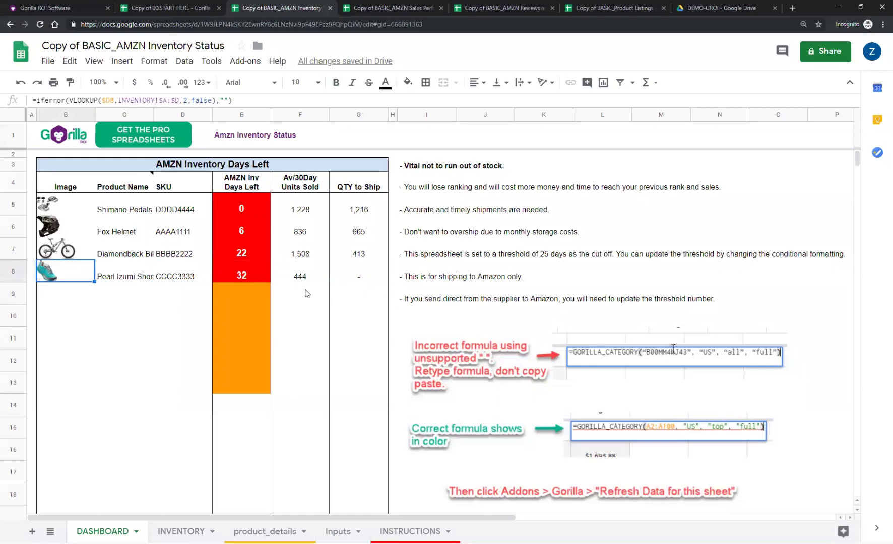
Step: Review the Fox Helmet row in the AMZN Inventory Days Left table up to its average 30-day units sold
{"action": "key", "text": "Up"}
{"action": "key", "text": "Up"}
{"action": "key", "text": "Right"}
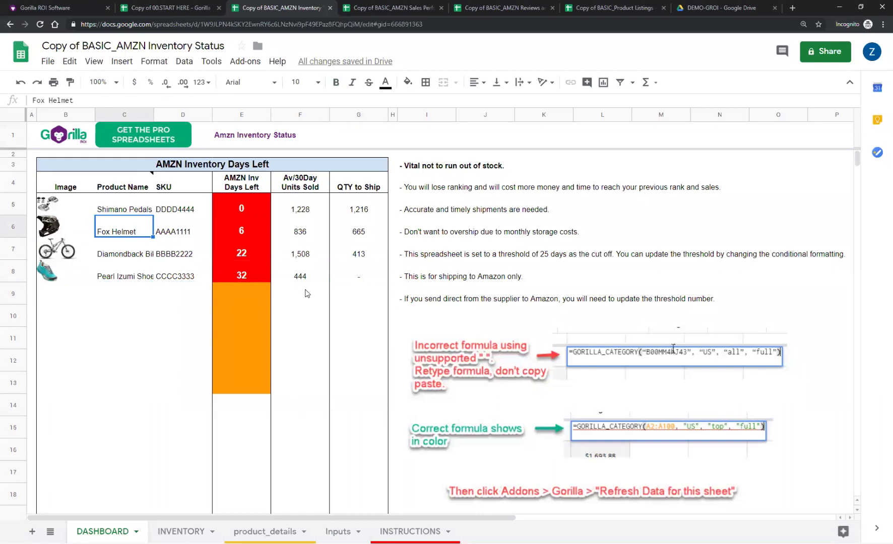
{"action": "key", "text": "Right"}
{"action": "key", "text": "Right"}
{"action": "key", "text": "Right"}
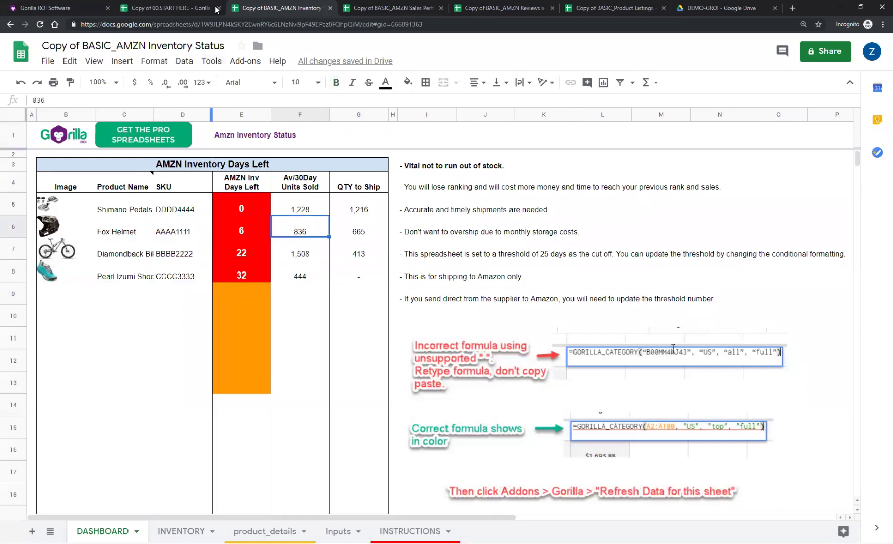
Step: Switch to the BASIC_AMZN Sales Performance Stats spreadsheet and inspect the total sales dollars formulas for Last 30 Days and Last 7 Days
{"action": "left_click", "coordinate": [351, 15]}
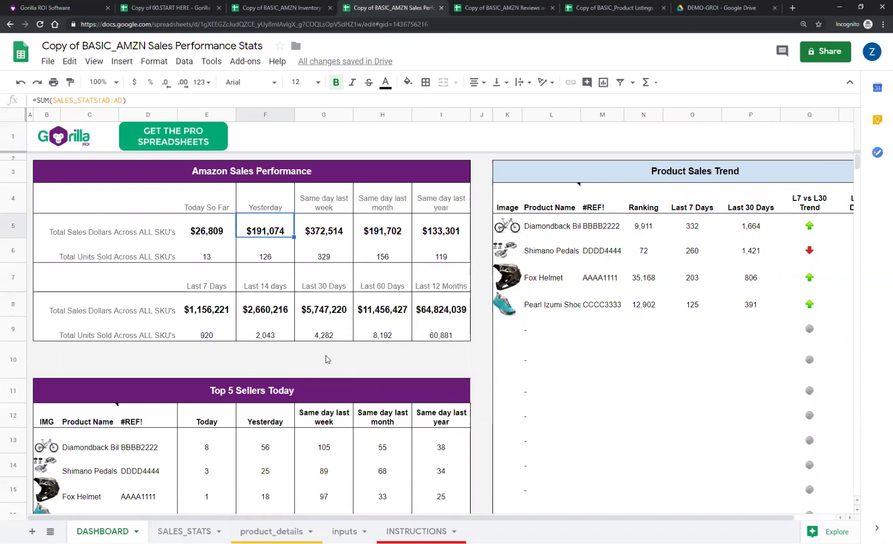
{"action": "left_click", "coordinate": [323, 305]}
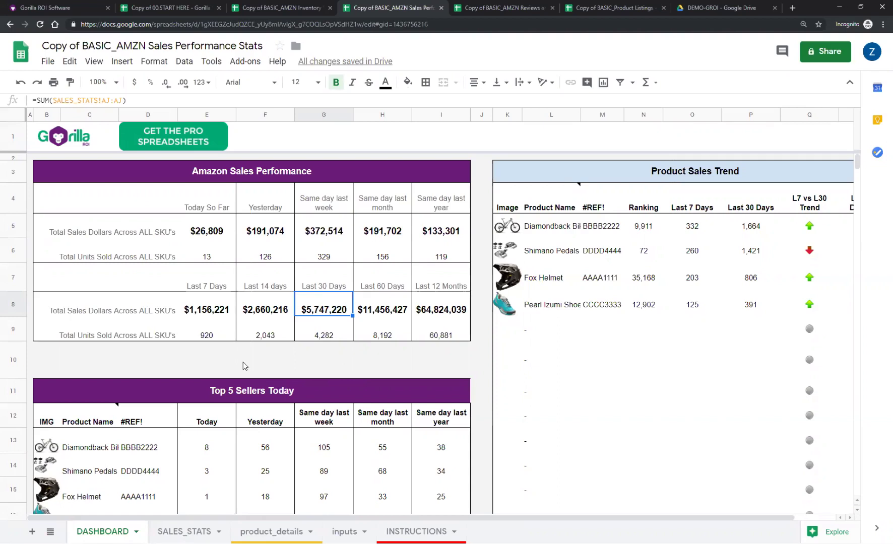
{"action": "left_click", "coordinate": [232, 313]}
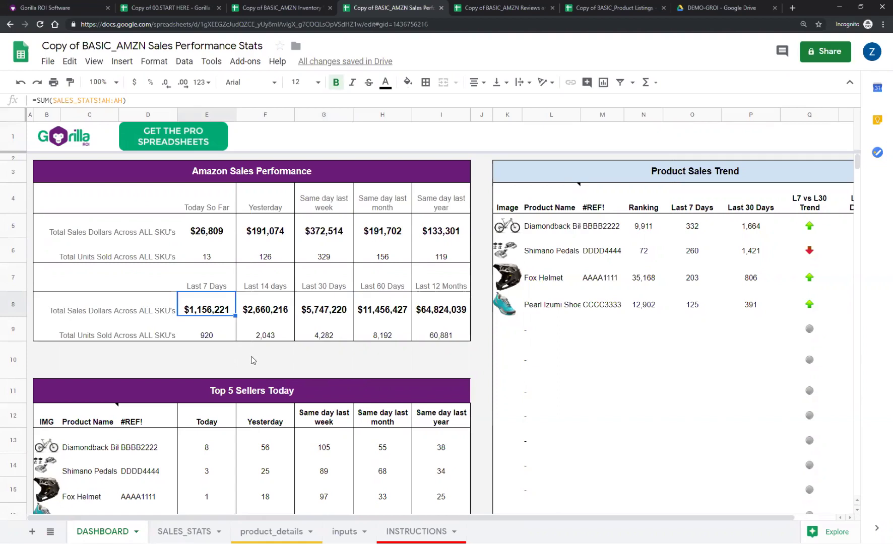
Step: Open the SALES_STATS sheet and view its first blue period columns, checking the Pearl Izumi value for Yesterday
{"action": "left_click", "coordinate": [184, 532]}
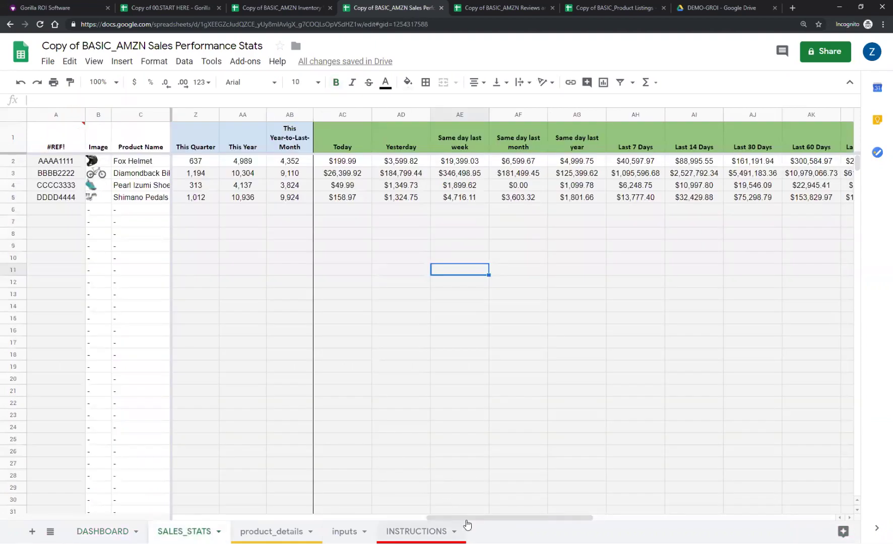
{"action": "left_click_drag", "start_coordinate": [471, 517], "coordinate": [252, 525]}
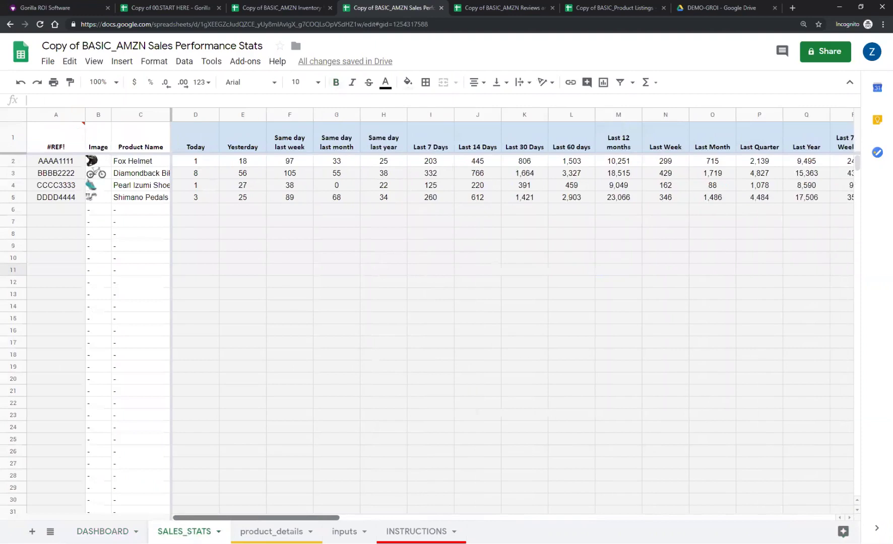
{"action": "left_click", "coordinate": [298, 366]}
{"action": "key", "text": "ctrl+plus"}
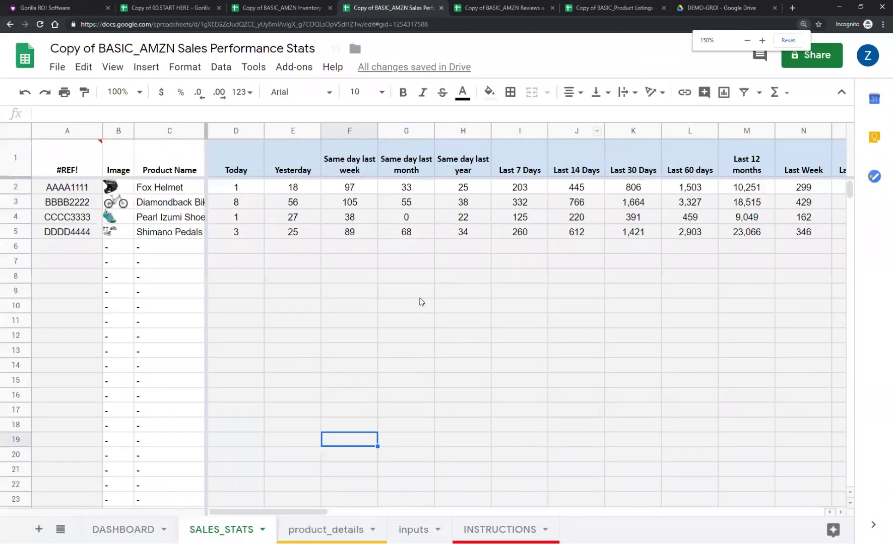
{"action": "left_click", "coordinate": [408, 292]}
{"action": "left_click", "coordinate": [291, 217]}
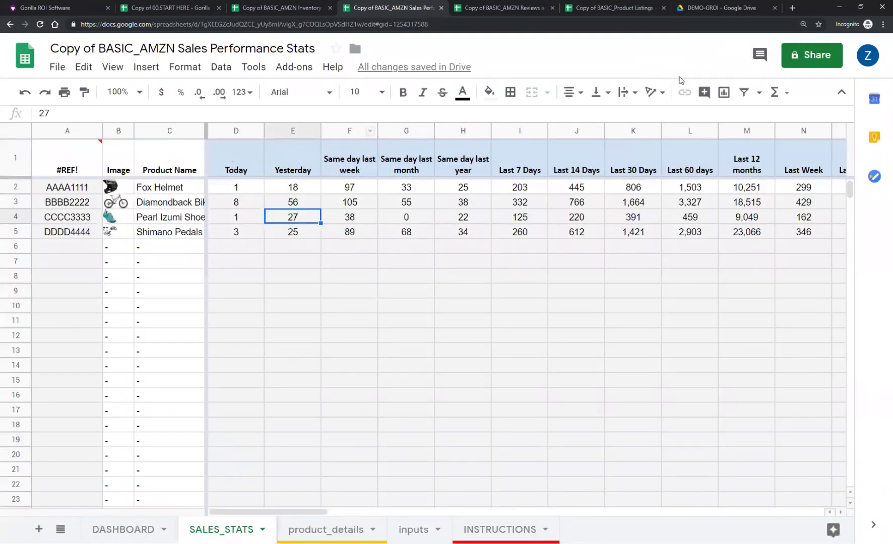
Step: Examine the Today column header in D1 and the sales counts listed beneath it for each SKU
{"action": "left_click", "coordinate": [228, 170]}
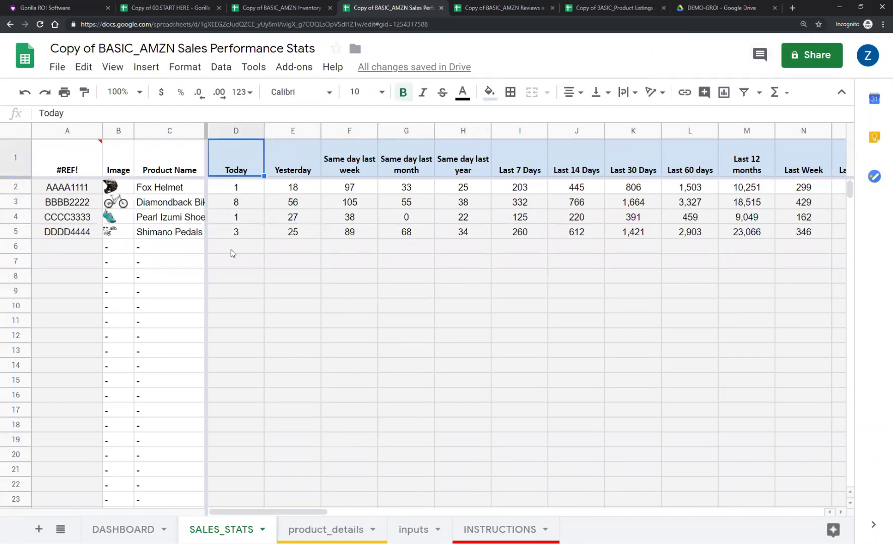
{"action": "left_click_drag", "start_coordinate": [243, 188], "coordinate": [229, 276]}
{"action": "left_click", "coordinate": [198, 352]}
{"action": "left_click", "coordinate": [241, 247]}
{"action": "left_click", "coordinate": [251, 205]}
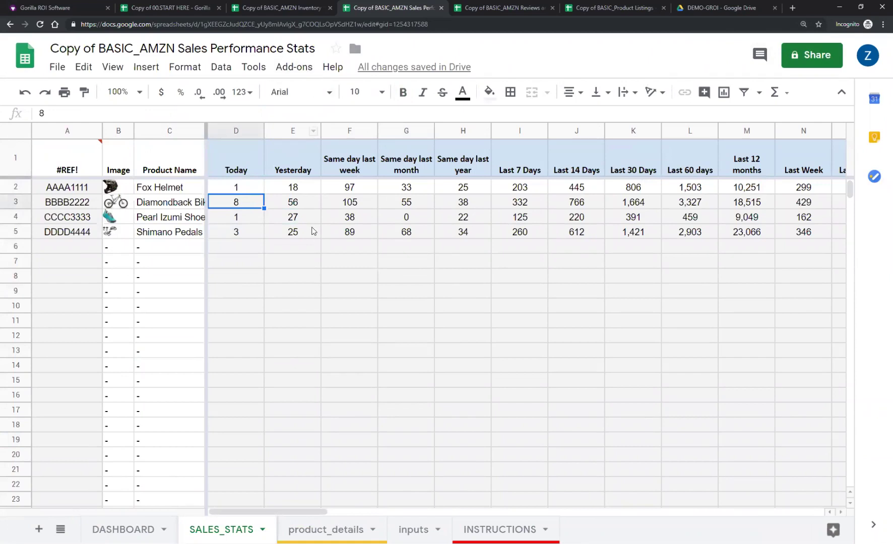
Step: Refresh the Gorilla Sheets data for this sheet
{"action": "left_click", "coordinate": [290, 70]}
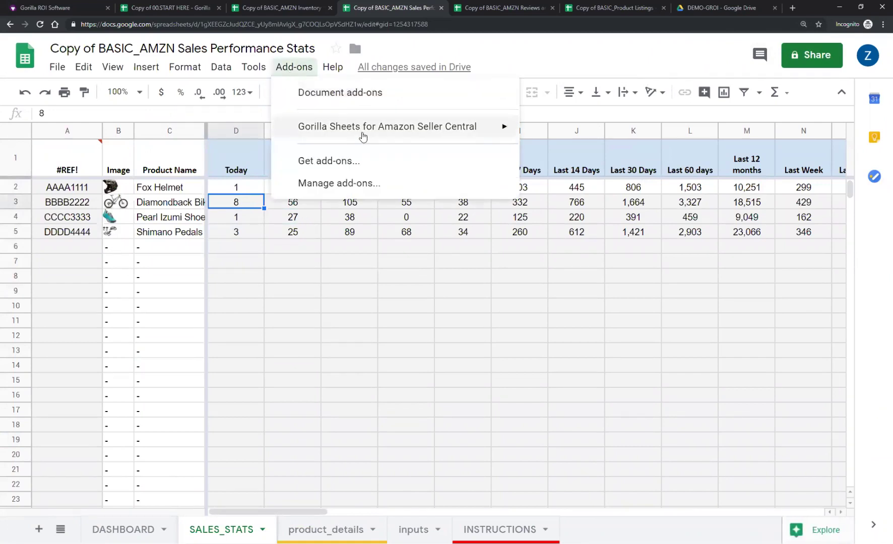
{"action": "mouse_move", "coordinate": [363, 136]}
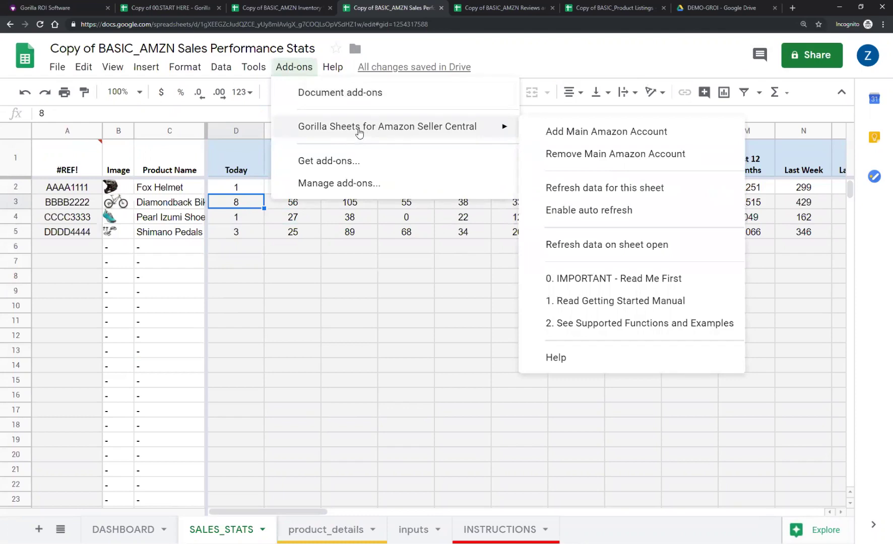
{"action": "left_click", "coordinate": [612, 189]}
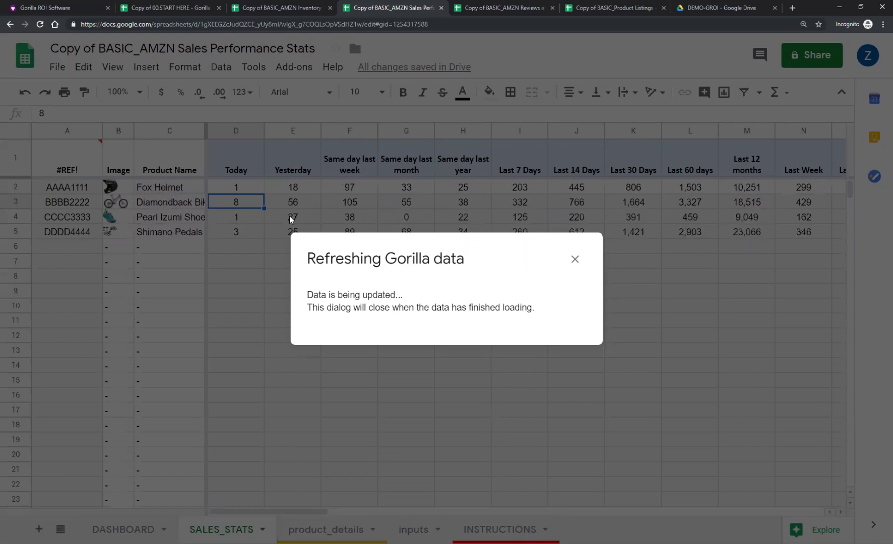
{"action": "left_click", "coordinate": [333, 266]}
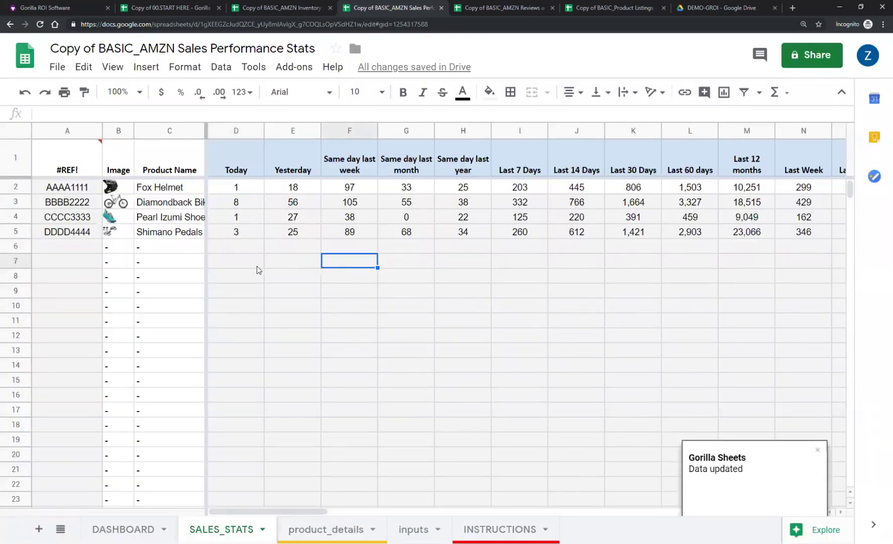
Step: Check the Diamondback sales counts for same day last year and Last 7 Days, and the whole Last 30 Days column
{"action": "left_click", "coordinate": [459, 208]}
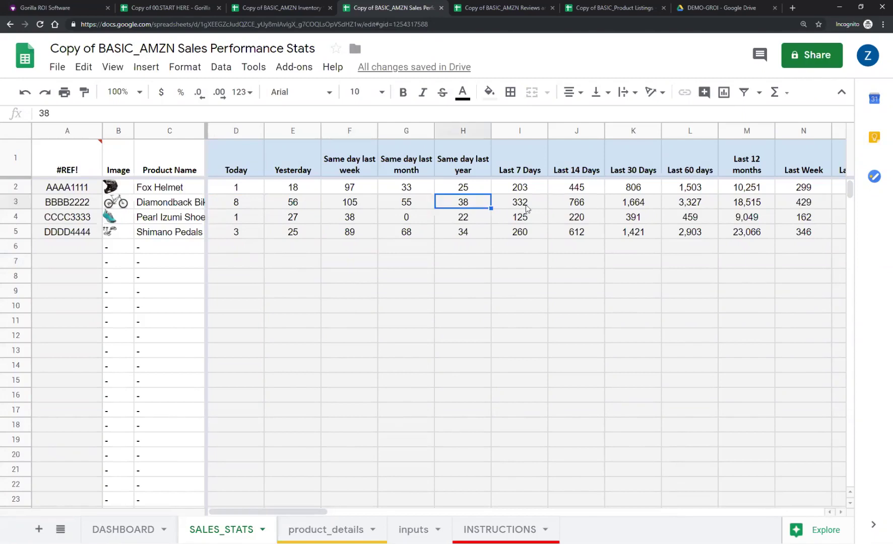
{"action": "left_click", "coordinate": [522, 207]}
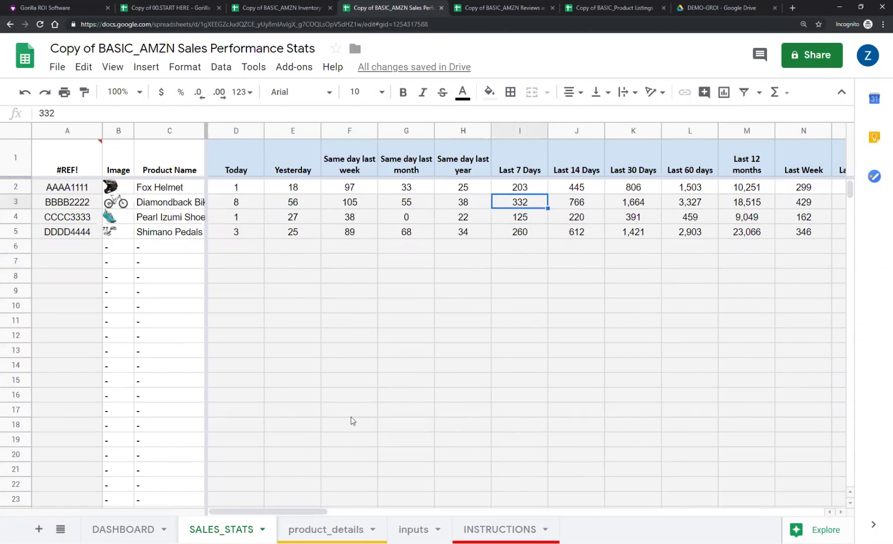
{"action": "left_click_drag", "start_coordinate": [300, 511], "coordinate": [352, 509]}
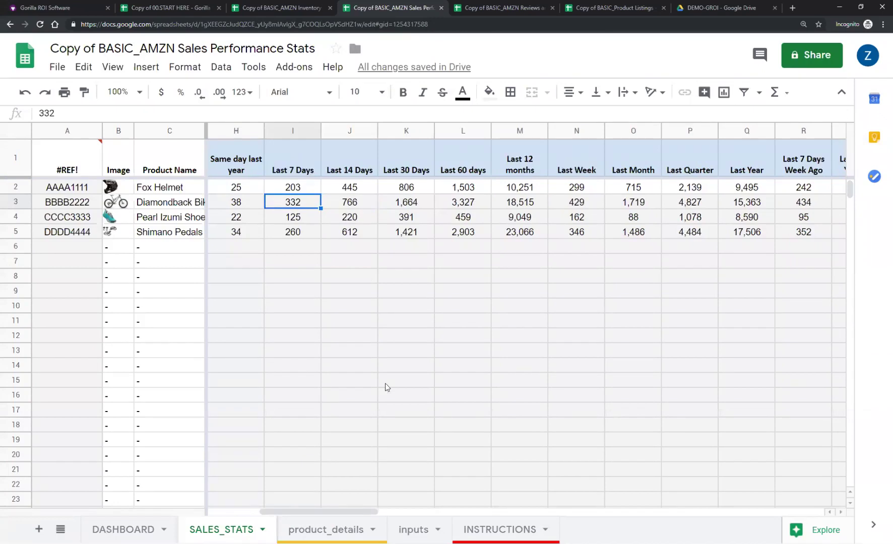
{"action": "left_click", "coordinate": [405, 132]}
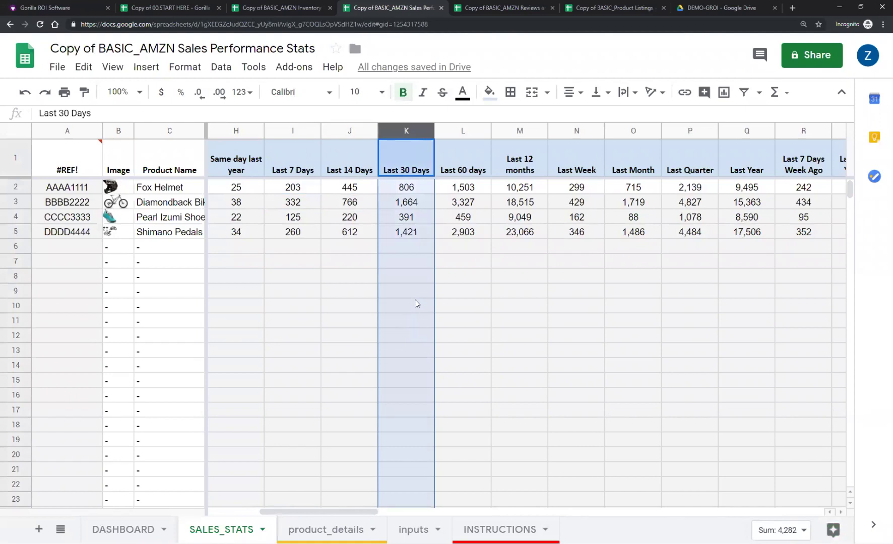
{"action": "left_click", "coordinate": [414, 233]}
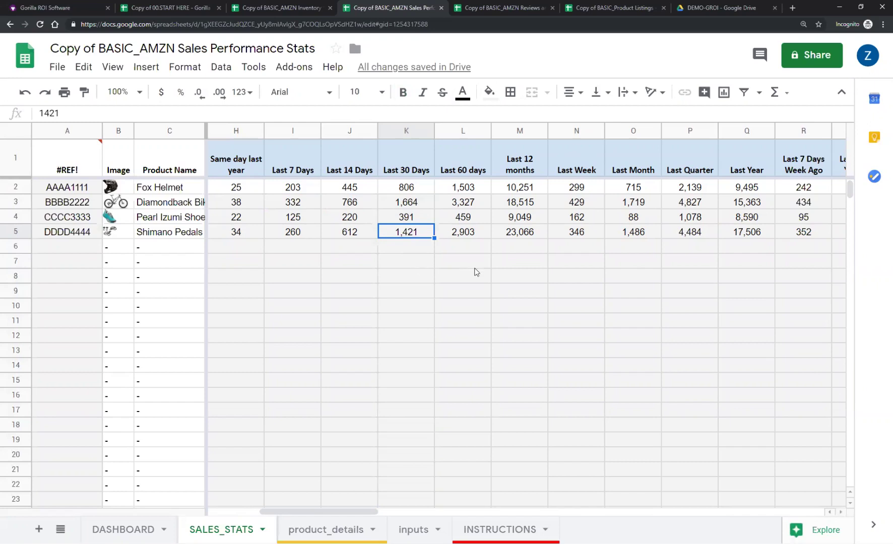
Step: Go through the Shimano Pedals sales counts from Last 60 days to Last Quarter, returning to the Last 60 days value
{"action": "key", "text": "Right"}
{"action": "key", "text": "Right"}
{"action": "key", "text": "Right"}
{"action": "key", "text": "Right"}
{"action": "key", "text": "Right"}
{"action": "key", "text": "Right"}
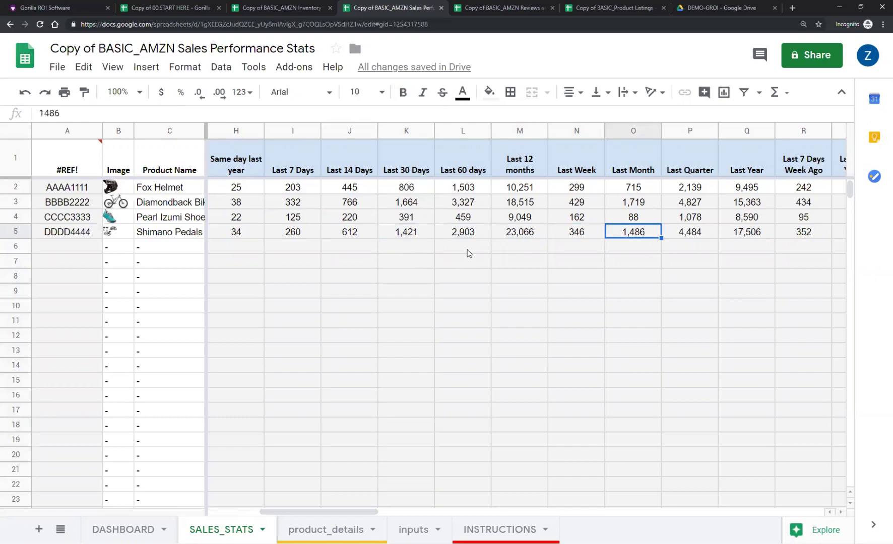
{"action": "key", "text": "Right"}
{"action": "left_click", "coordinate": [468, 250]}
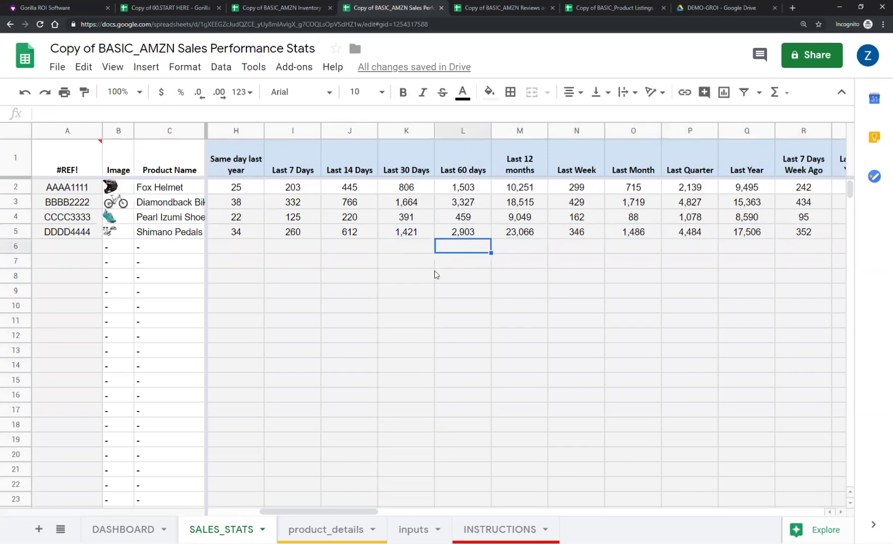
{"action": "key", "text": "Up"}
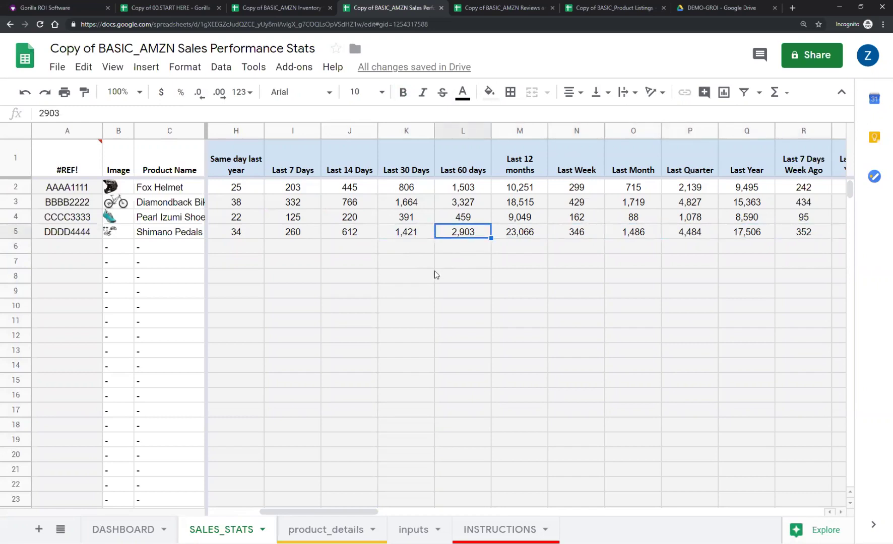
{"action": "left_click_drag", "start_coordinate": [359, 512], "coordinate": [367, 512]}
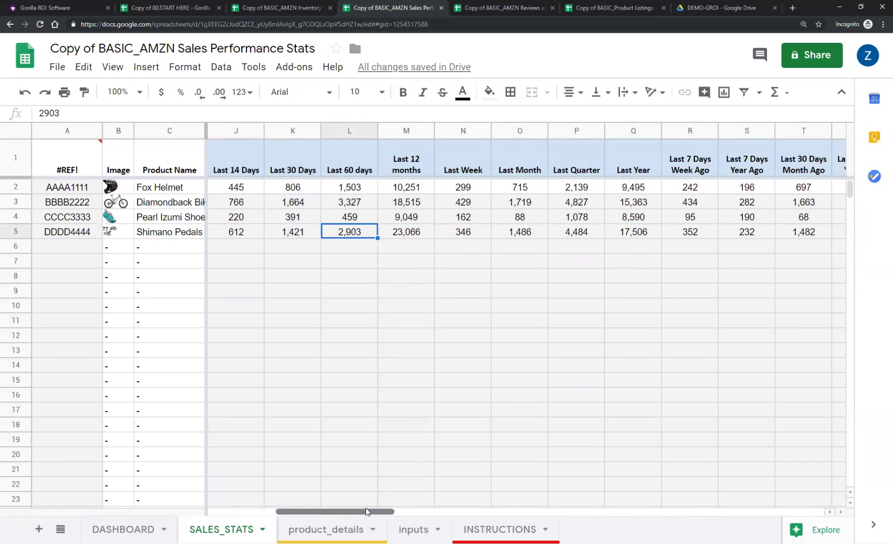
Step: Inspect the Last 60 days header in L1 and the GORILLA_SALESCOUNT formula in L2 that references it, leaving the formula unchanged
{"action": "left_click", "coordinate": [349, 165]}
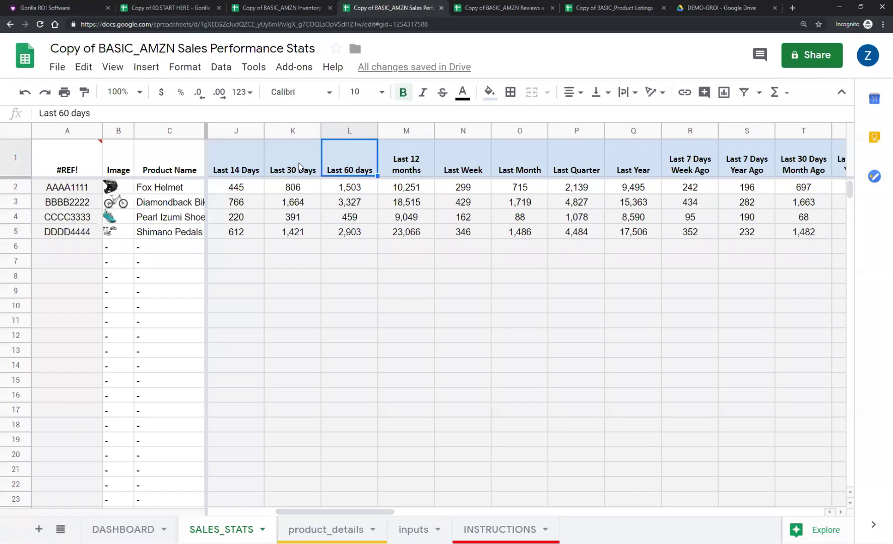
{"action": "left_click", "coordinate": [299, 167]}
{"action": "left_click", "coordinate": [360, 164]}
{"action": "left_click_drag", "start_coordinate": [357, 168], "coordinate": [356, 285]}
{"action": "left_click", "coordinate": [351, 156]}
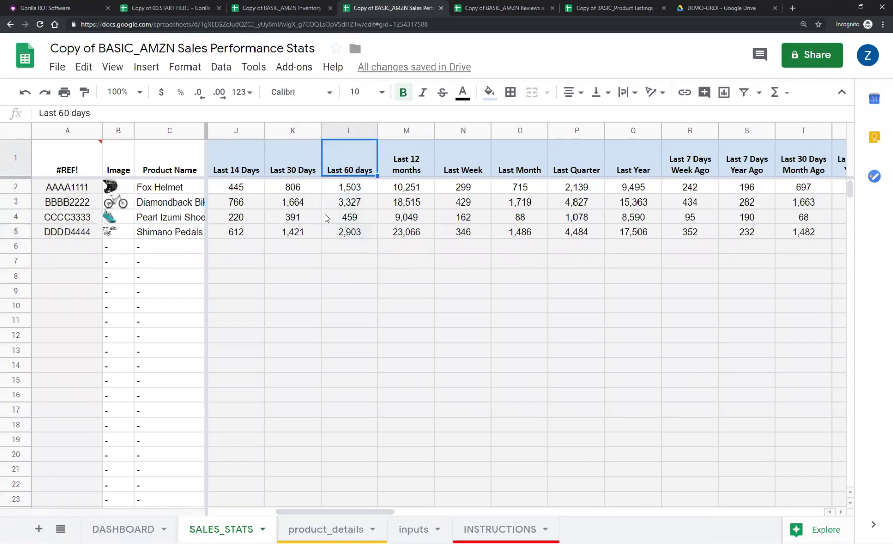
{"action": "left_click", "coordinate": [342, 190]}
{"action": "key", "text": "Return"}
{"action": "key", "text": "ctrl+a"}
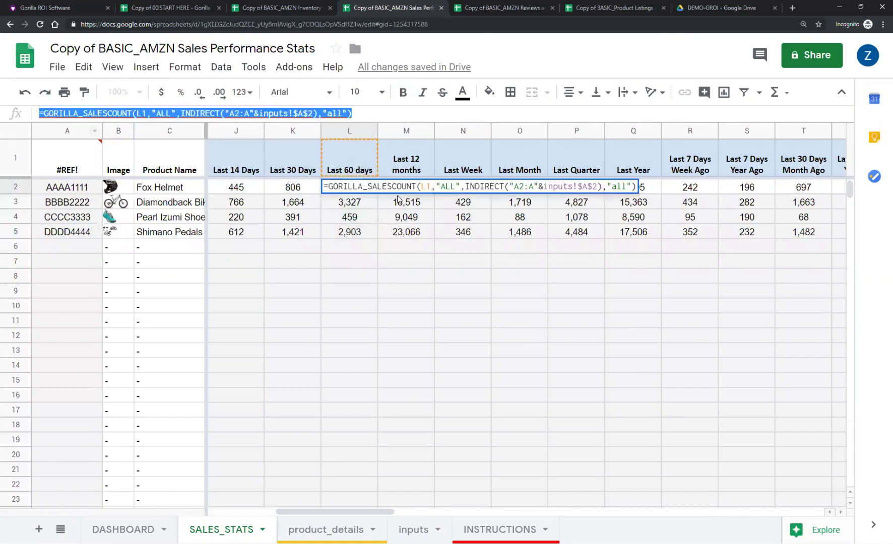
{"action": "key", "text": "Escape"}
Step: Change the period header in L1 to "Last 3 months"
{"action": "double_click", "coordinate": [351, 158]}
{"action": "left_click_drag", "start_coordinate": [344, 147], "coordinate": [385, 147]}
{"action": "type", "text": "3"}
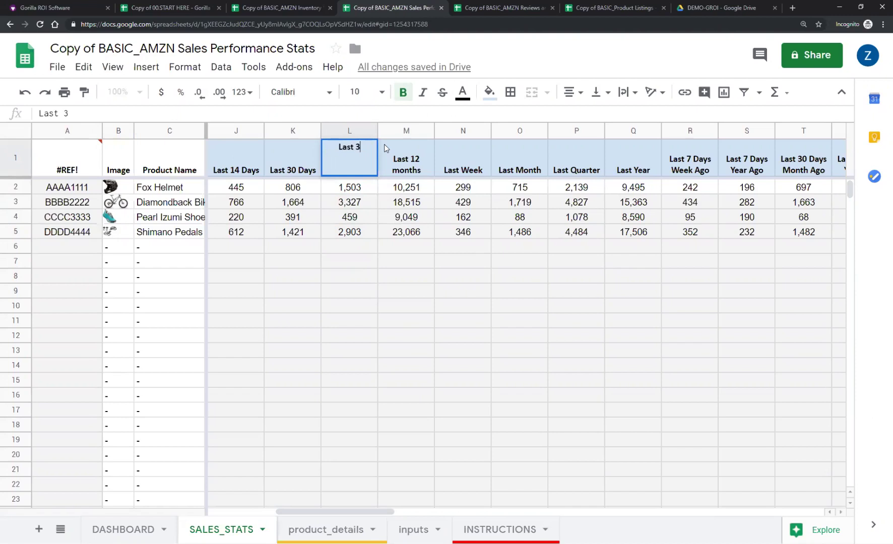
{"action": "type", "text": " months"}
{"action": "key", "text": "Return"}
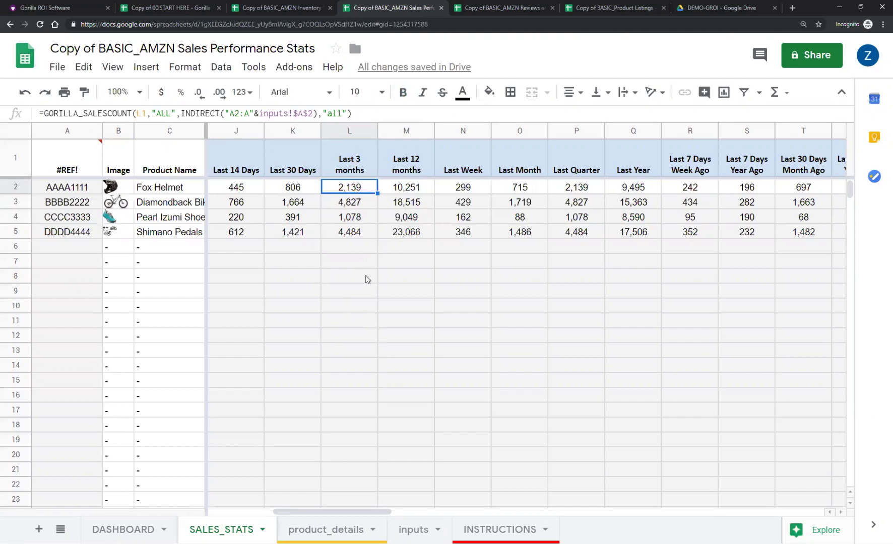
Step: Go through the Fox Helmet sales count formulas from Last 12 months to Last Month Year Ago
{"action": "key", "text": "Right"}
{"action": "key", "text": "Right"}
{"action": "key", "text": "Right"}
{"action": "key", "text": "Right"}
{"action": "key", "text": "Right"}
{"action": "key", "text": "Right"}
{"action": "key", "text": "Right"}
{"action": "key", "text": "Right"}
{"action": "key", "text": "Right"}
{"action": "key", "text": "Right"}
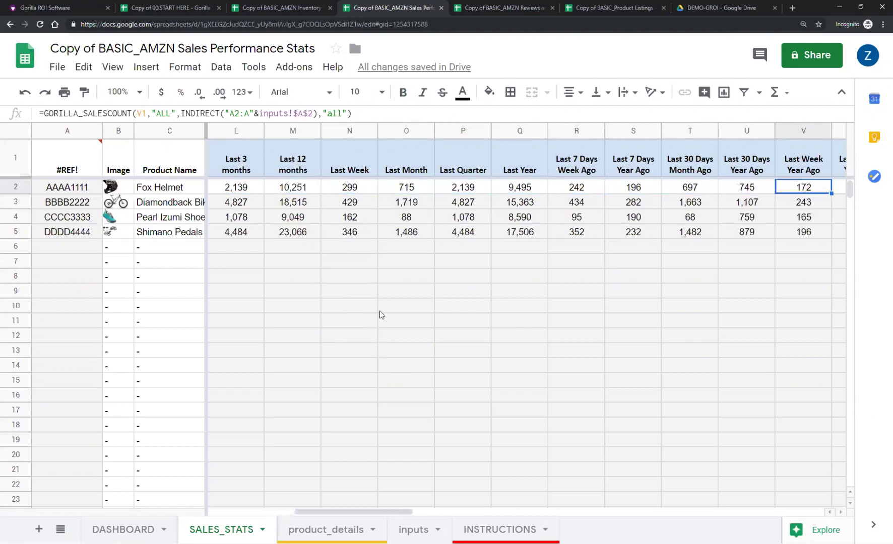
{"action": "key", "text": "Right"}
Step: Inspect the Last Quarter formula in P2 and the Last Year formula in Q2, and highlight the whole Last Year column
{"action": "left_click", "coordinate": [429, 208]}
{"action": "key", "text": "Up"}
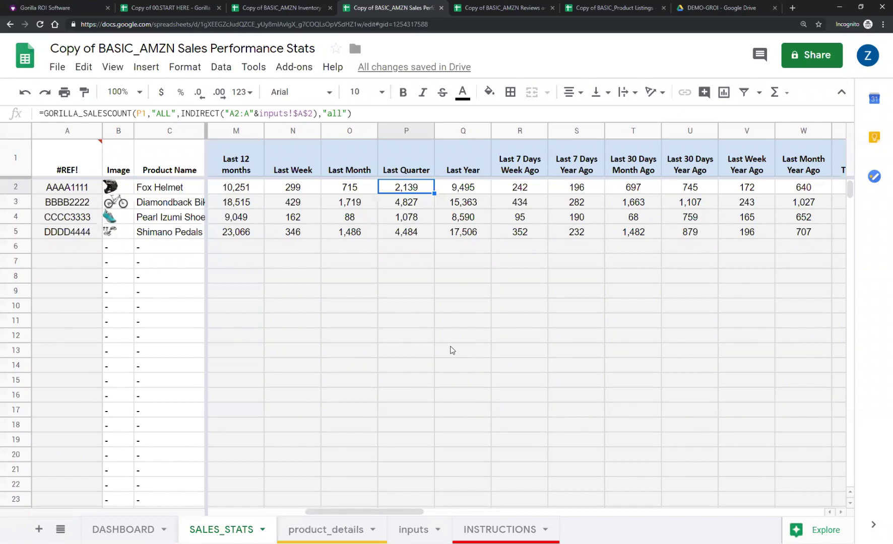
{"action": "left_click", "coordinate": [455, 192]}
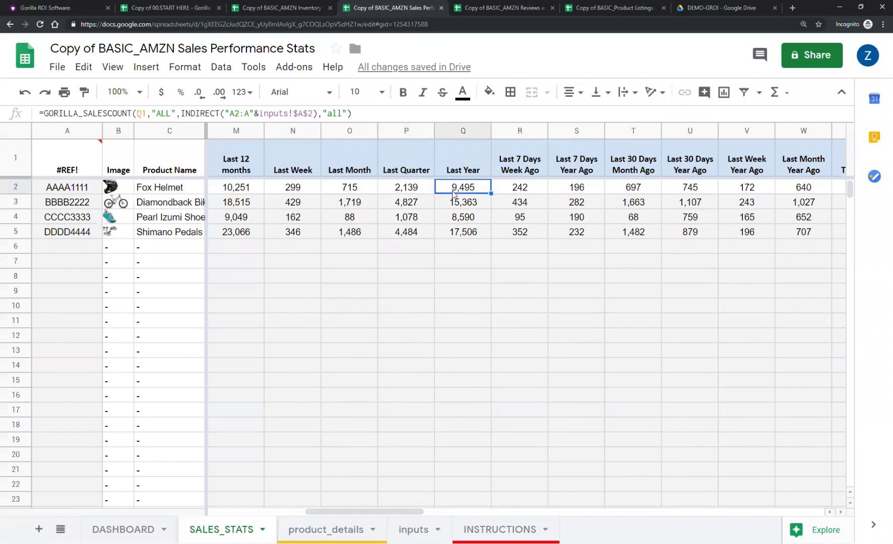
{"action": "left_click", "coordinate": [454, 131]}
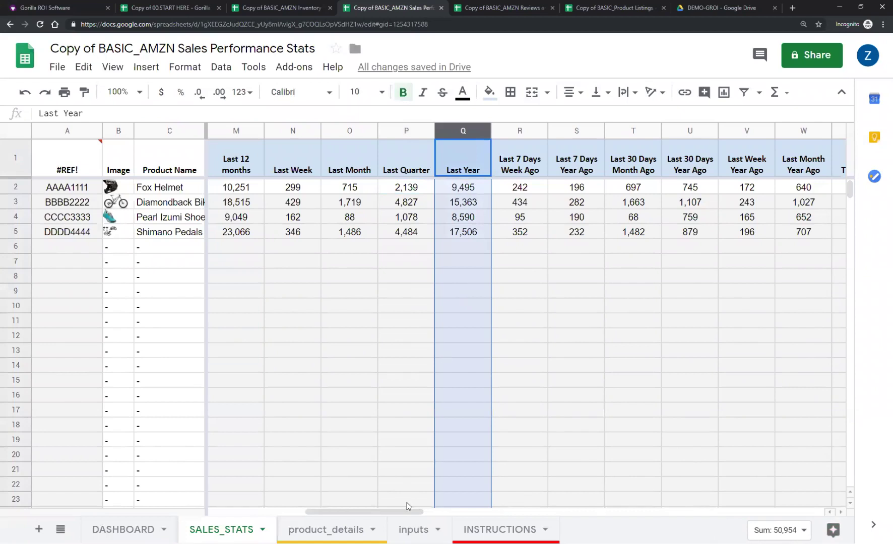
Step: Inspect the Fox Helmet sales count formulas for Last Year in Q2 and This Year in AA2, and review the neighbouring period columns
{"action": "left_click_drag", "start_coordinate": [399, 512], "coordinate": [445, 503]}
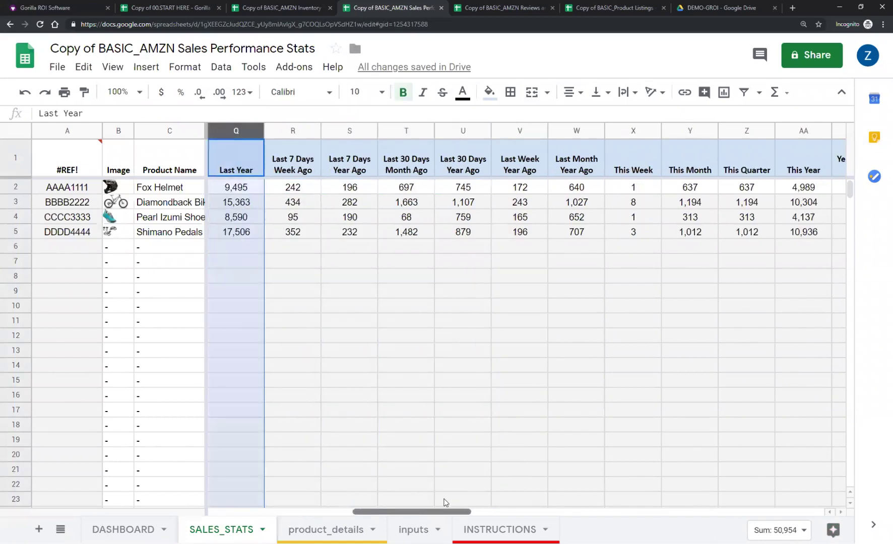
{"action": "left_click", "coordinate": [254, 191]}
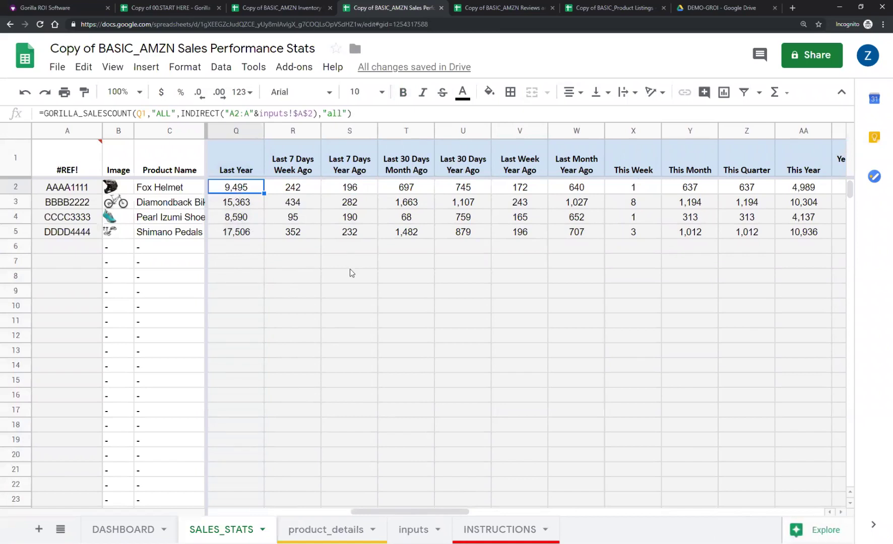
{"action": "left_click_drag", "start_coordinate": [449, 512], "coordinate": [503, 508]}
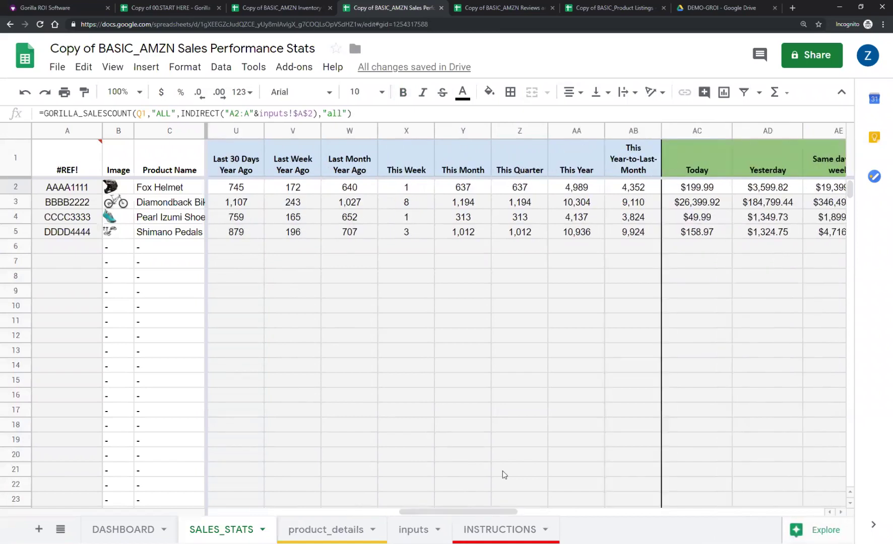
{"action": "left_click", "coordinate": [573, 191]}
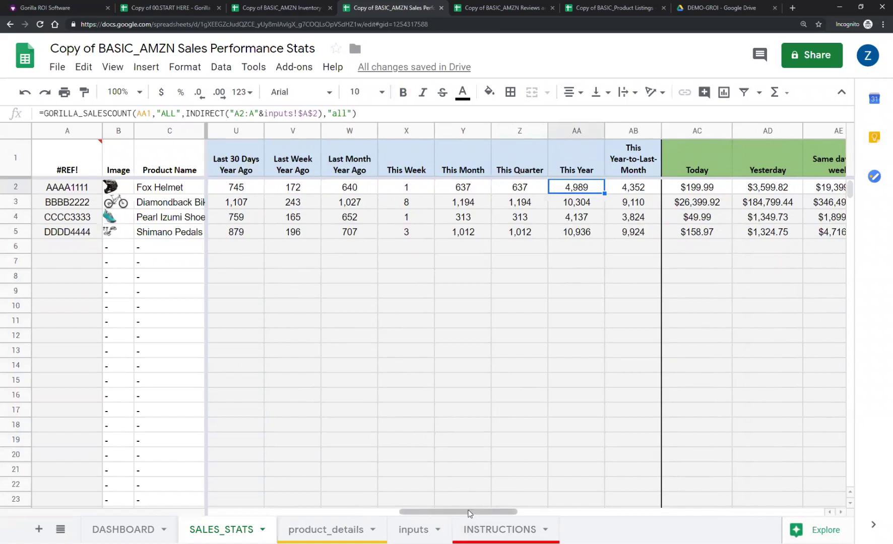
{"action": "left_click_drag", "start_coordinate": [464, 514], "coordinate": [437, 506]}
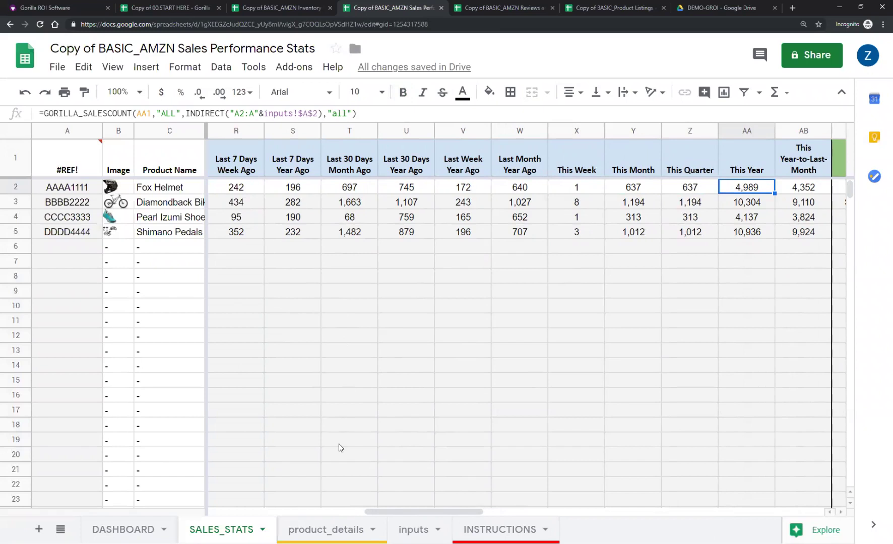
{"action": "left_click_drag", "start_coordinate": [410, 510], "coordinate": [459, 511]}
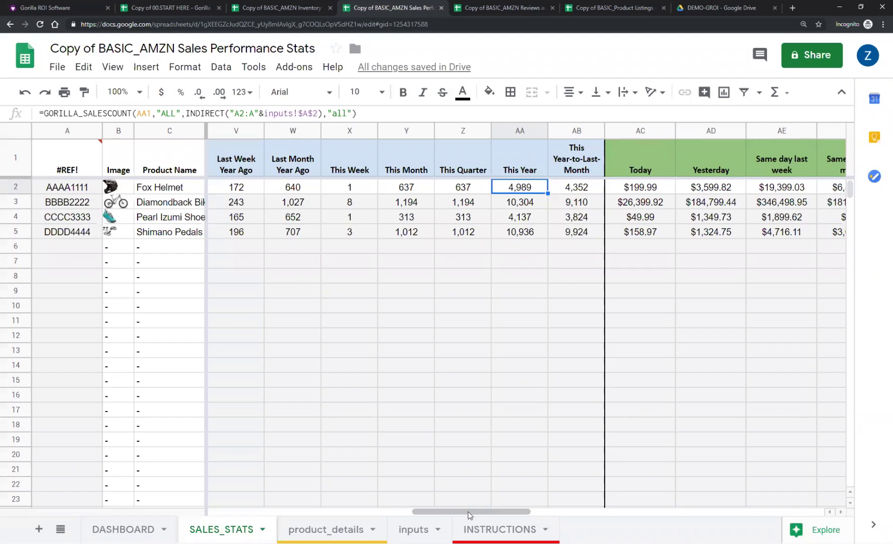
{"action": "left_click_drag", "start_coordinate": [460, 508], "coordinate": [484, 508]}
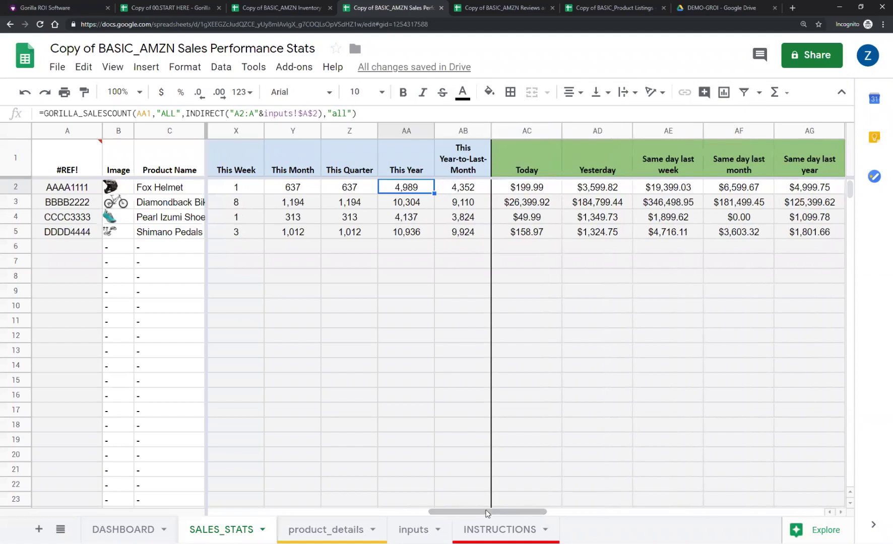
Step: Inspect the GORILLA_SALESTOTAL formula in AC2 and the Today header in AC1 that it references
{"action": "left_click_drag", "start_coordinate": [488, 512], "coordinate": [517, 513]}
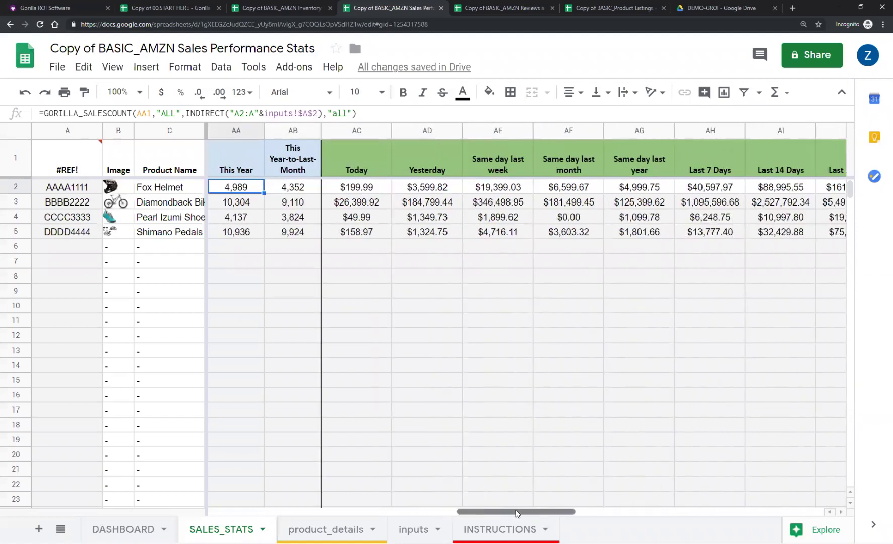
{"action": "left_click", "coordinate": [367, 188]}
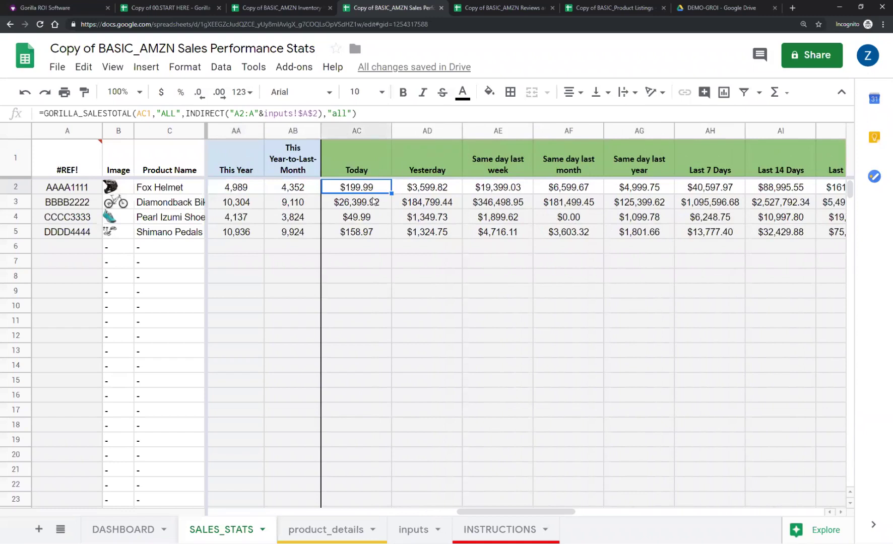
{"action": "left_click", "coordinate": [363, 160]}
{"action": "left_click", "coordinate": [368, 187]}
Step: Go through the sales totals of all products for This Year, This Quarter and This Month in columns AZ, AY and AX
{"action": "left_click_drag", "start_coordinate": [498, 512], "coordinate": [750, 485]}
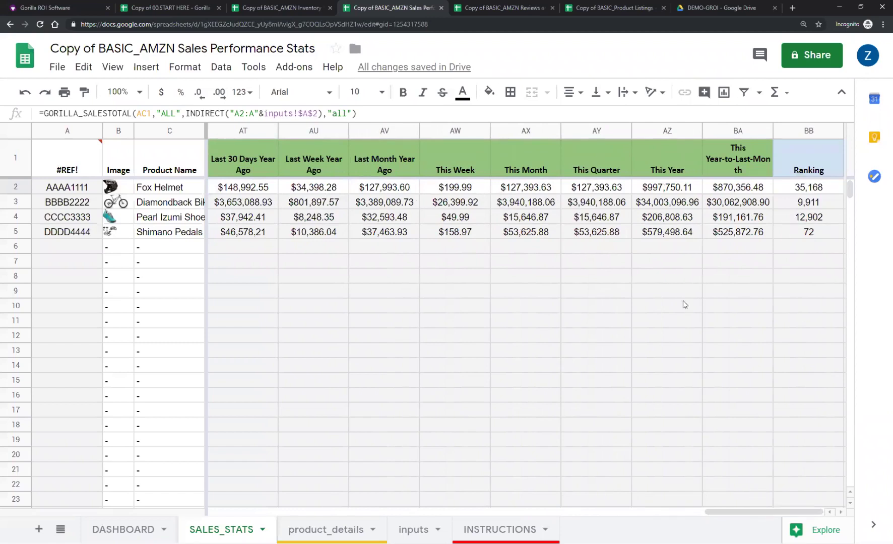
{"action": "left_click", "coordinate": [663, 178]}
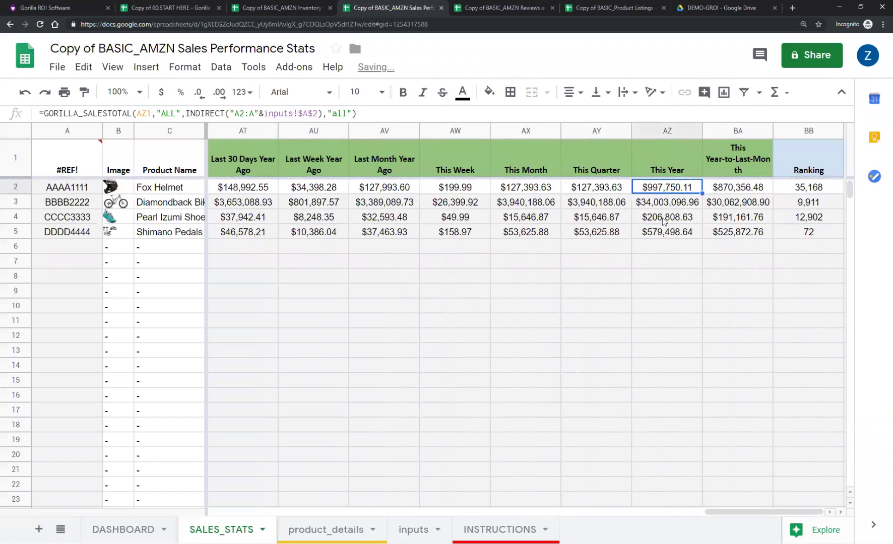
{"action": "left_click", "coordinate": [665, 206]}
{"action": "key", "text": "Down"}
{"action": "key", "text": "Down"}
{"action": "left_click_drag", "start_coordinate": [623, 192], "coordinate": [596, 231]}
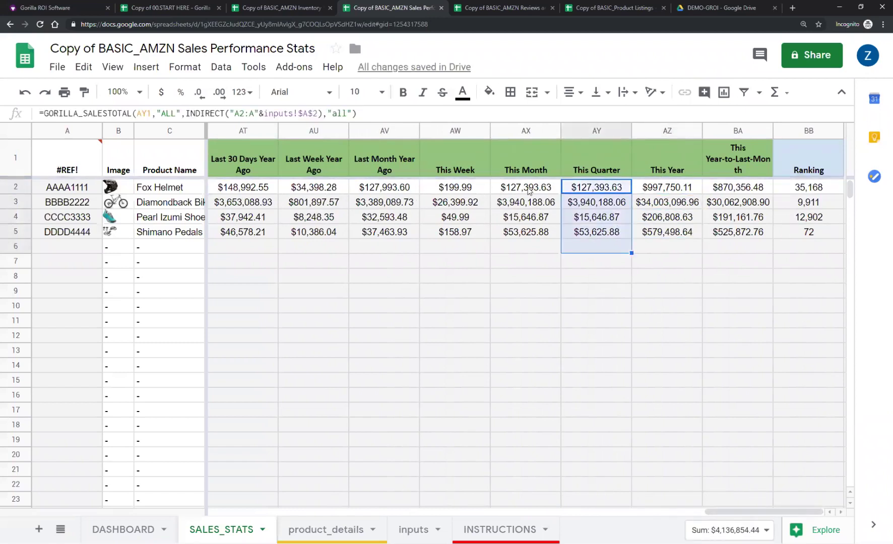
{"action": "left_click_drag", "start_coordinate": [528, 191], "coordinate": [526, 232]}
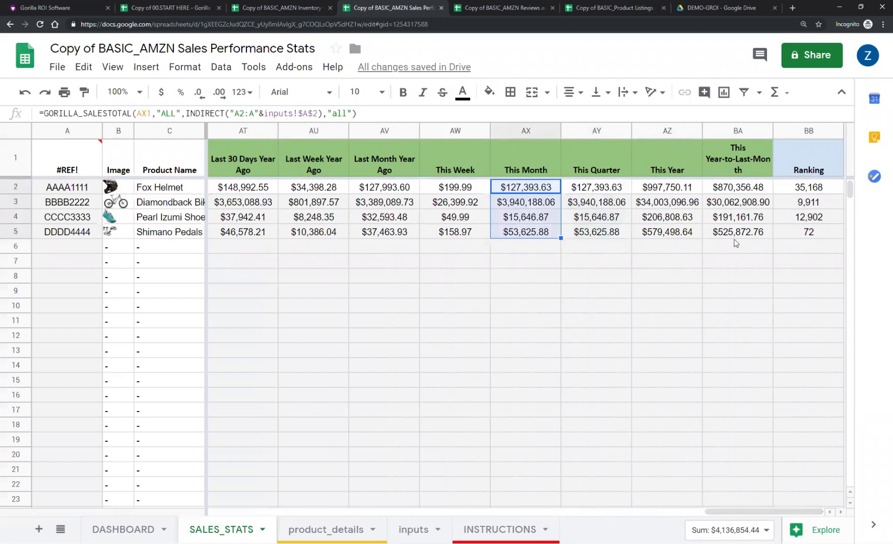
Step: Try clearing the This Year-to-Last-Month sales totals in BA2:BA6, and undo the deletion
{"action": "left_click_drag", "start_coordinate": [723, 189], "coordinate": [728, 241]}
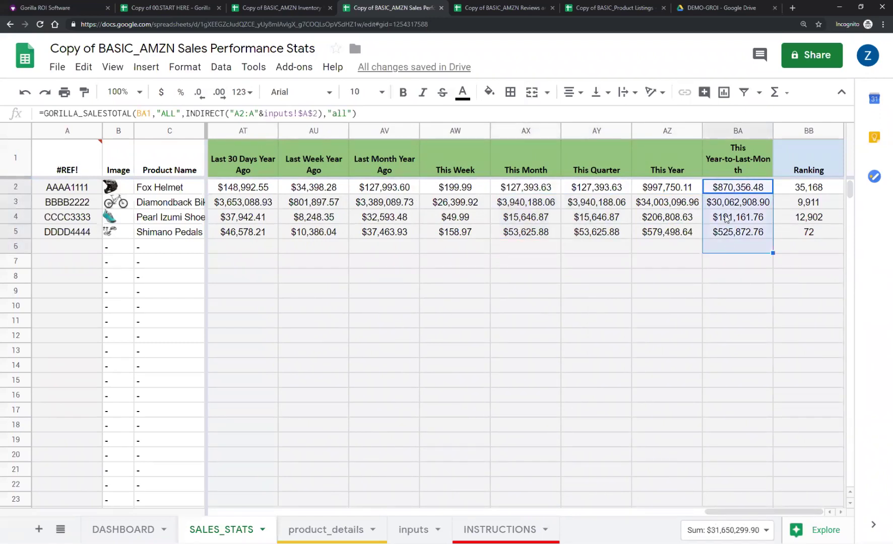
{"action": "key", "text": "Delete"}
{"action": "left_click", "coordinate": [524, 232]}
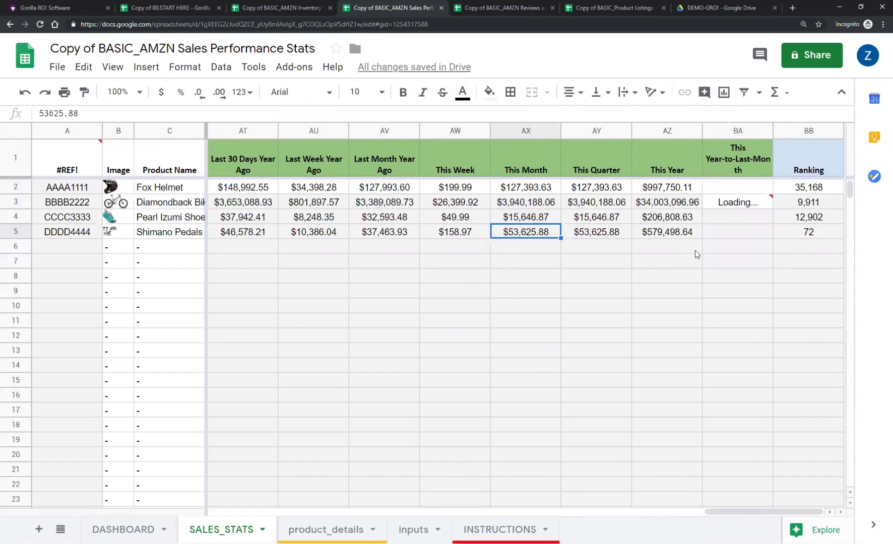
{"action": "key", "text": "ctrl+z"}
{"action": "left_click", "coordinate": [726, 276]}
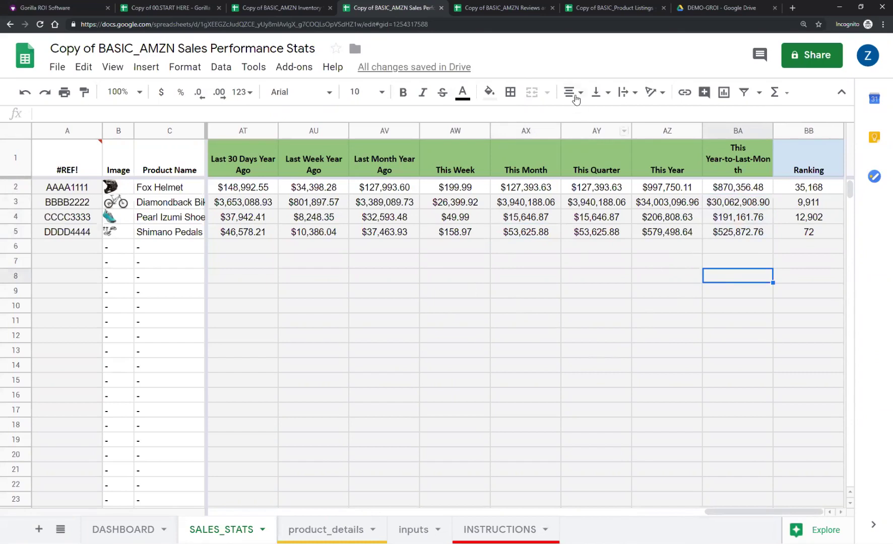
Step: Open the DASHBOARD sheet and inspect the SUM formula behind Yesterday's total sales dollars in F5
{"action": "key", "text": "ctrl+shift+Page_Up"}
{"action": "left_click", "coordinate": [246, 277]}
{"action": "left_click", "coordinate": [307, 264]}
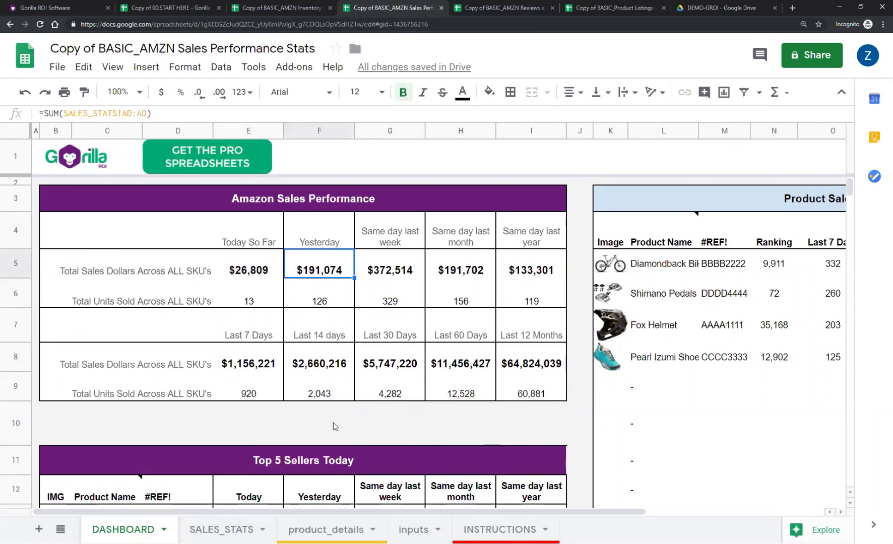
Step: Review the Top 5 Sellers Today, Top 3 and Worst 3 Amazon Sellers tables, checking the Last 7 Days sales values in E21 and E22
{"action": "scroll", "coordinate": [459, 330], "scroll_direction": "down", "scroll_amount": 2}
{"action": "scroll", "coordinate": [459, 330], "scroll_direction": "down", "scroll_amount": 5}
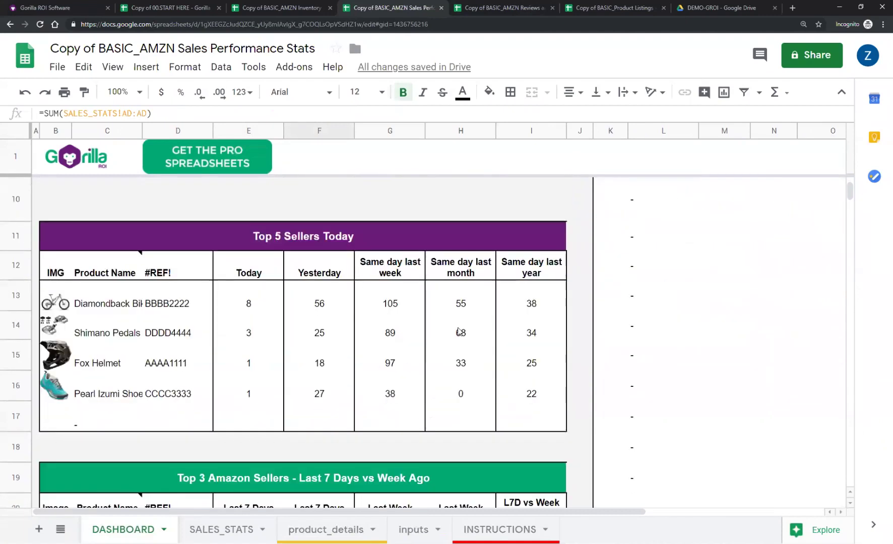
{"action": "scroll", "coordinate": [458, 364], "scroll_direction": "down", "scroll_amount": 1}
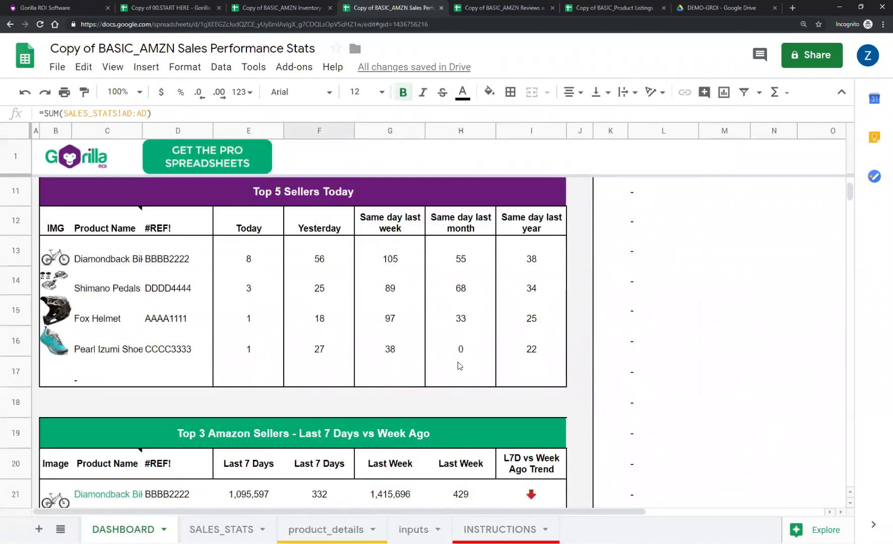
{"action": "scroll", "coordinate": [458, 362], "scroll_direction": "down", "scroll_amount": 6}
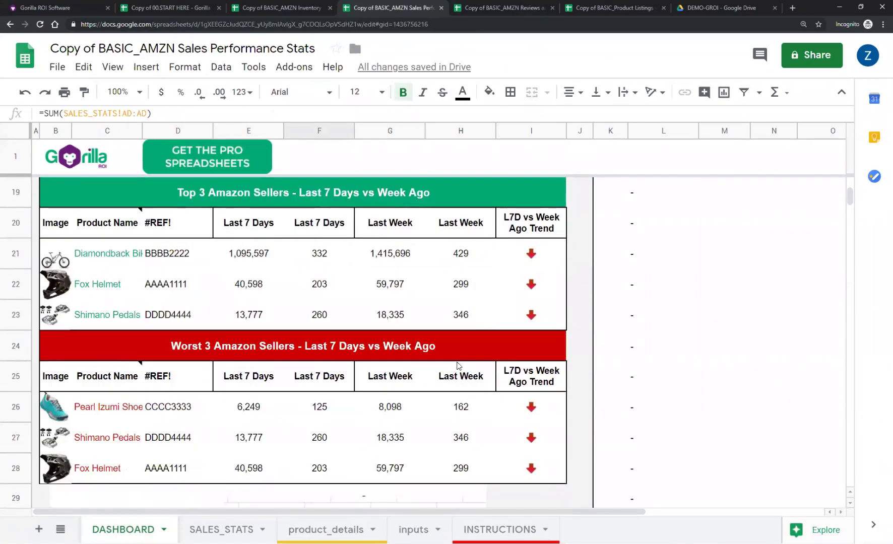
{"action": "left_click", "coordinate": [331, 255]}
{"action": "left_click", "coordinate": [270, 255]}
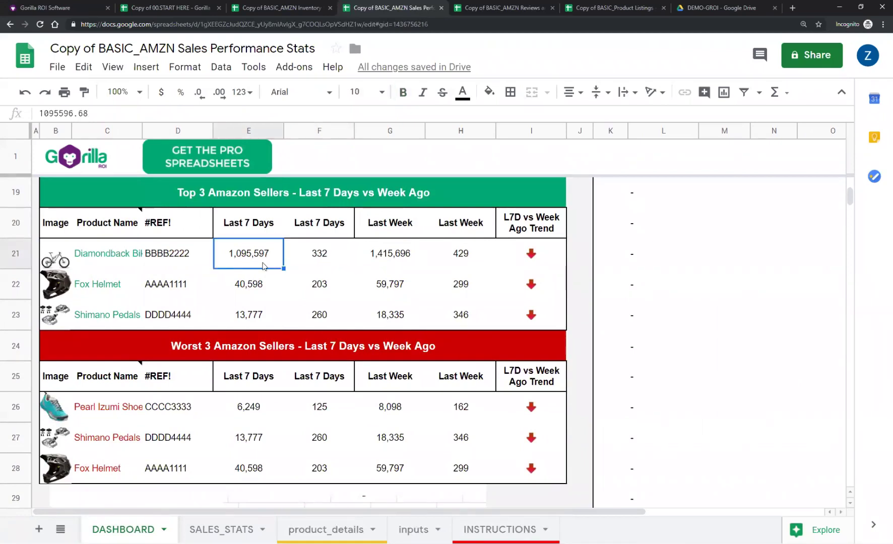
{"action": "left_click", "coordinate": [268, 288]}
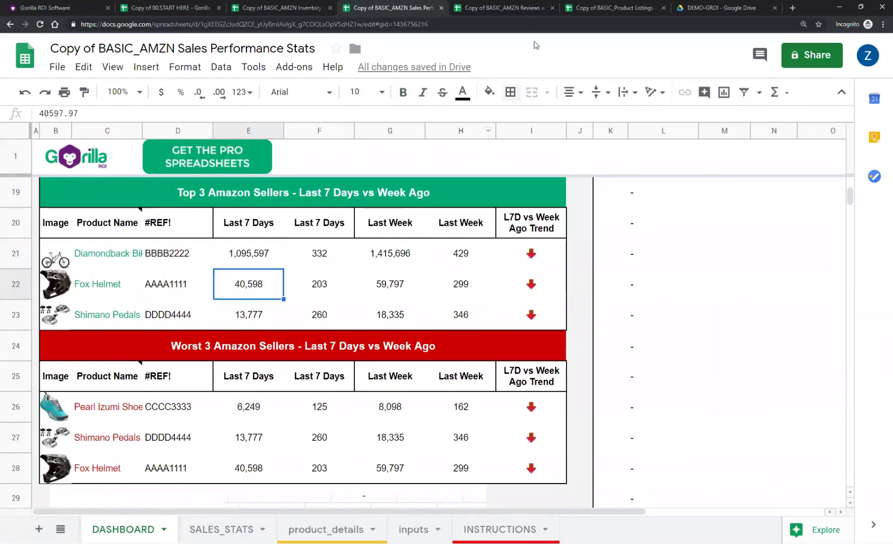
Step: Switch to the BASIC_AMZN Reviews and Prices template and examine the rating, date and title columns of the latest 5 reviews
{"action": "left_click", "coordinate": [545, 6]}
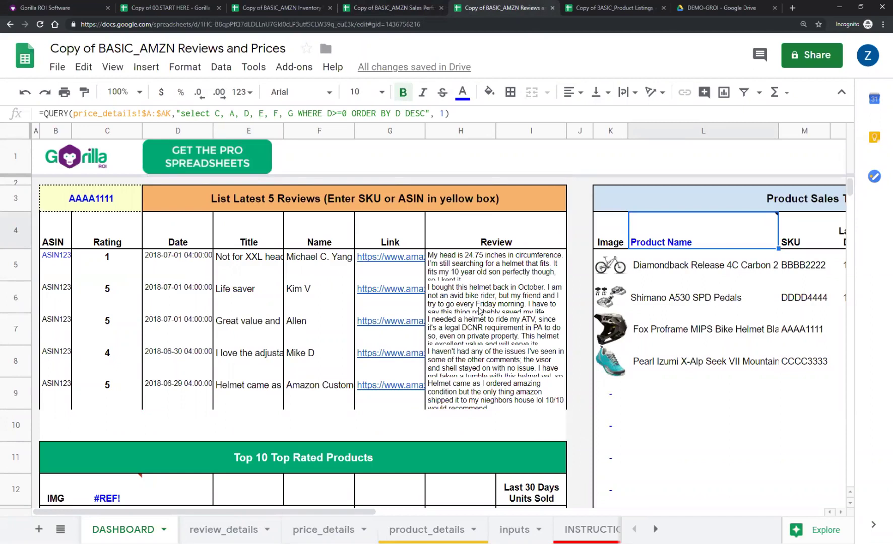
{"action": "left_click", "coordinate": [430, 277]}
{"action": "left_click", "coordinate": [99, 277]}
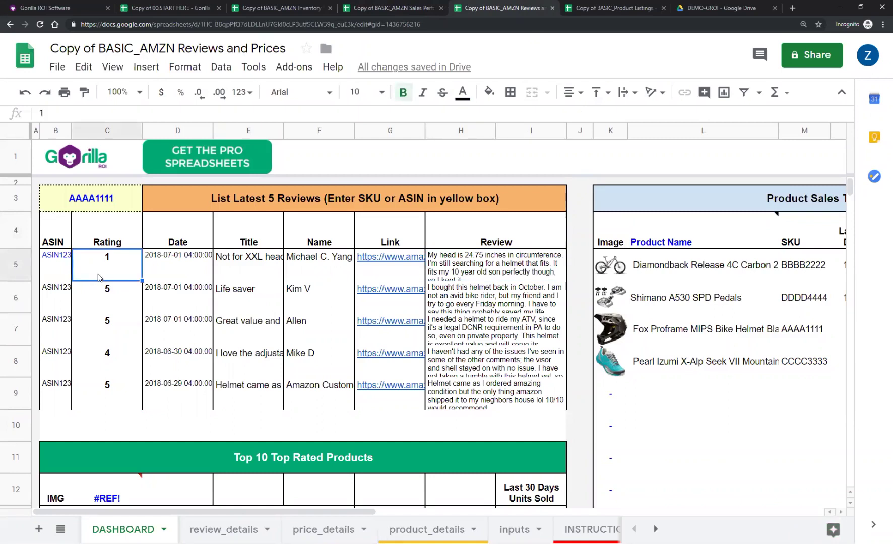
{"action": "left_click", "coordinate": [170, 276]}
{"action": "left_click", "coordinate": [194, 305]}
{"action": "key", "text": "Right"}
{"action": "key", "text": "Up"}
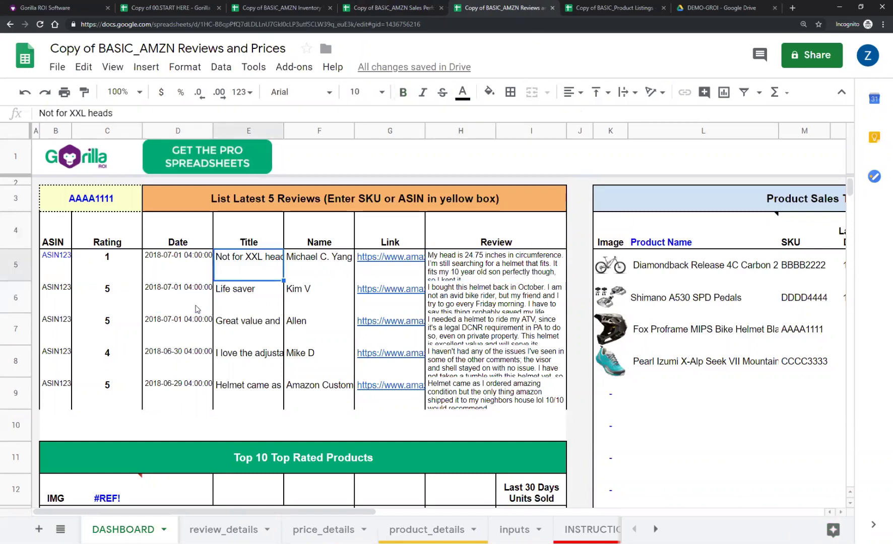
Step: Check the first review's date and reviewer name, and the review link in G6
{"action": "key", "text": "Left"}
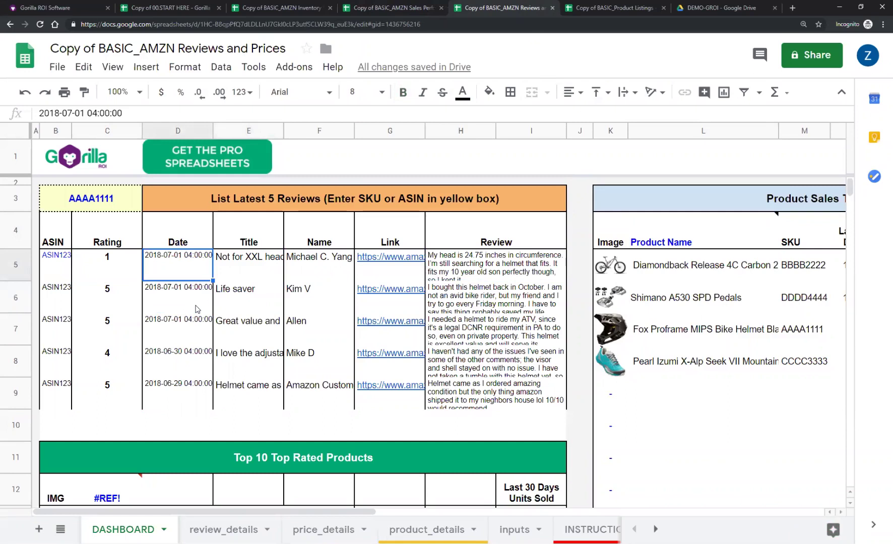
{"action": "key", "text": "Left"}
{"action": "key", "text": "Right"}
{"action": "key", "text": "Right"}
{"action": "key", "text": "Right"}
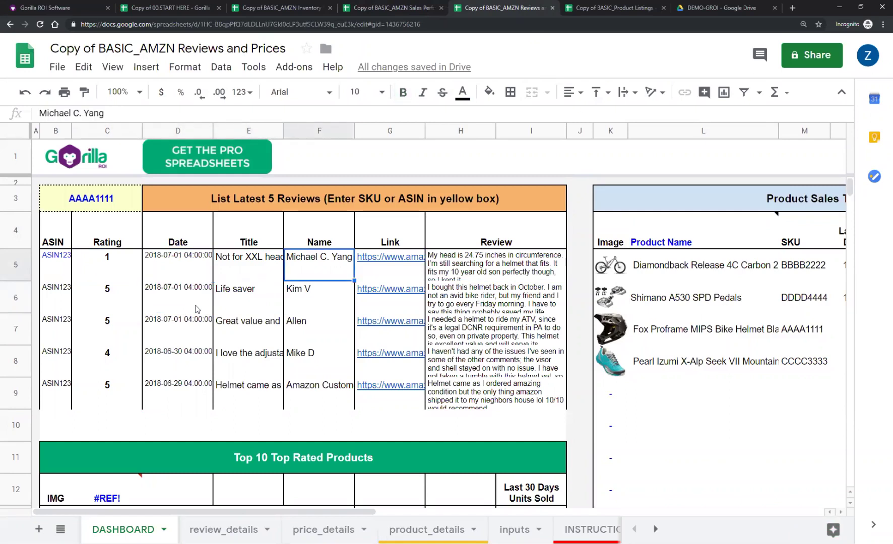
{"action": "key", "text": "Down"}
{"action": "key", "text": "Right"}
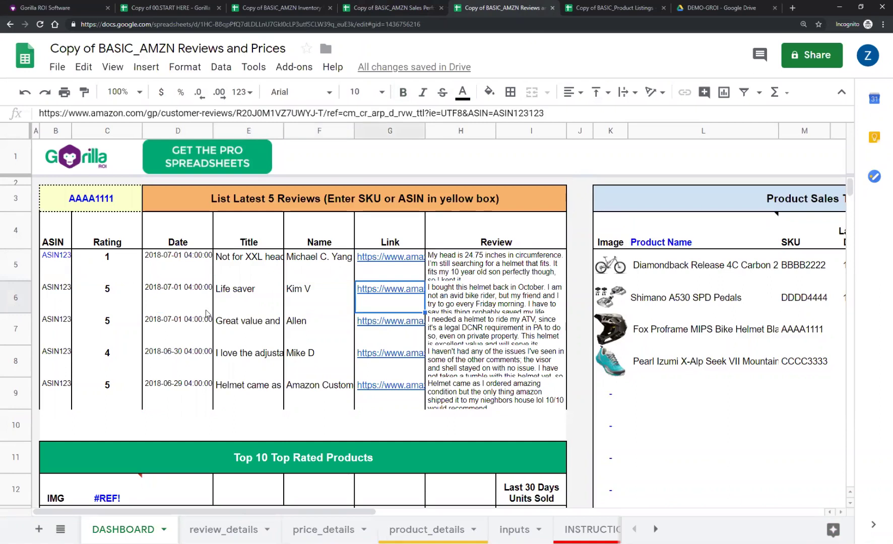
Step: Clear the product names in C13:C18 below the #REF! header of the Top 10 Top Rated Products table
{"action": "scroll", "coordinate": [306, 342], "scroll_direction": "down", "scroll_amount": 5}
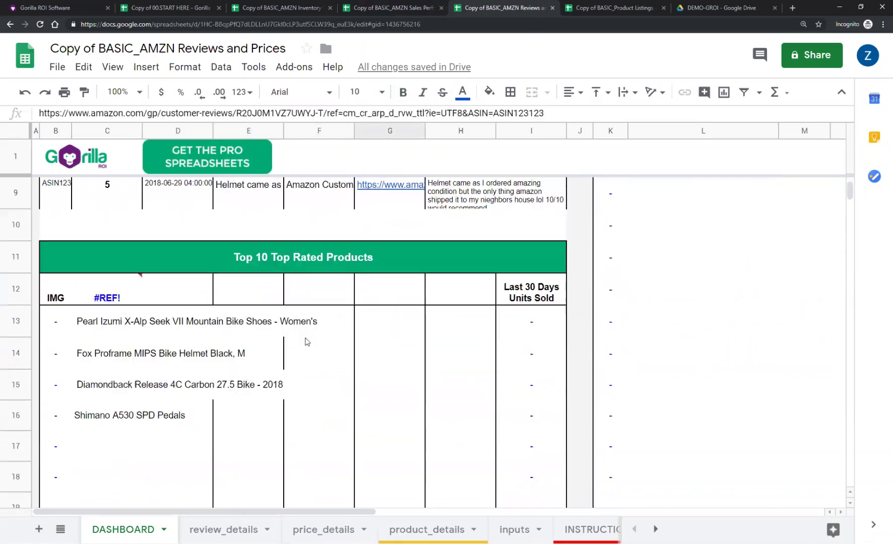
{"action": "left_click", "coordinate": [124, 261]}
{"action": "left_click_drag", "start_coordinate": [176, 257], "coordinate": [531, 290]}
{"action": "left_click_drag", "start_coordinate": [116, 288], "coordinate": [111, 447]}
{"action": "key", "text": "Delete"}
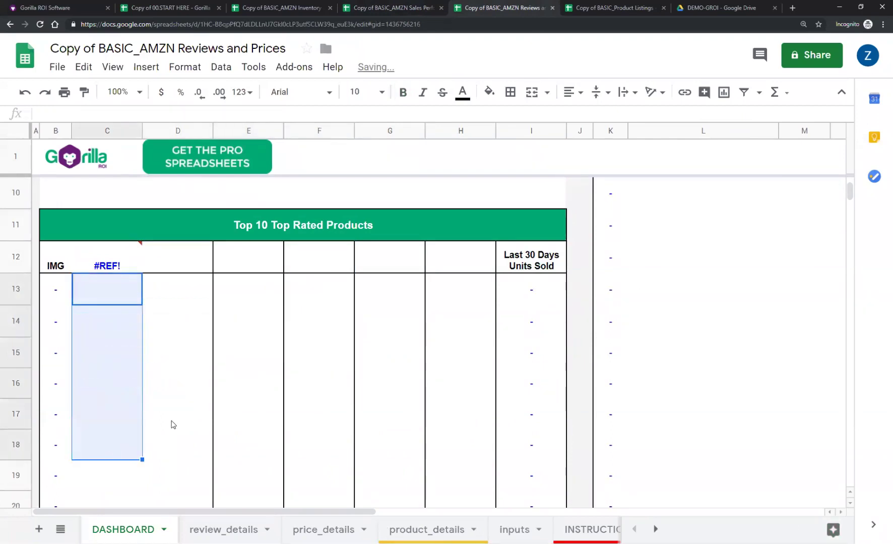
{"action": "left_click", "coordinate": [176, 421]}
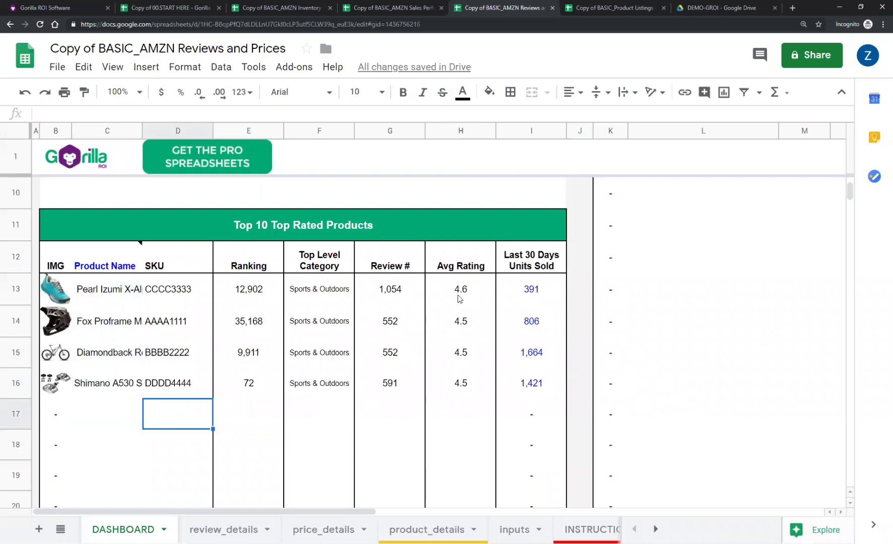
Step: Examine the Avg Rating and Review # values and the first product name in the Top 10 Top Rated Products table
{"action": "left_click_drag", "start_coordinate": [460, 299], "coordinate": [443, 388]}
{"action": "left_click", "coordinate": [403, 451]}
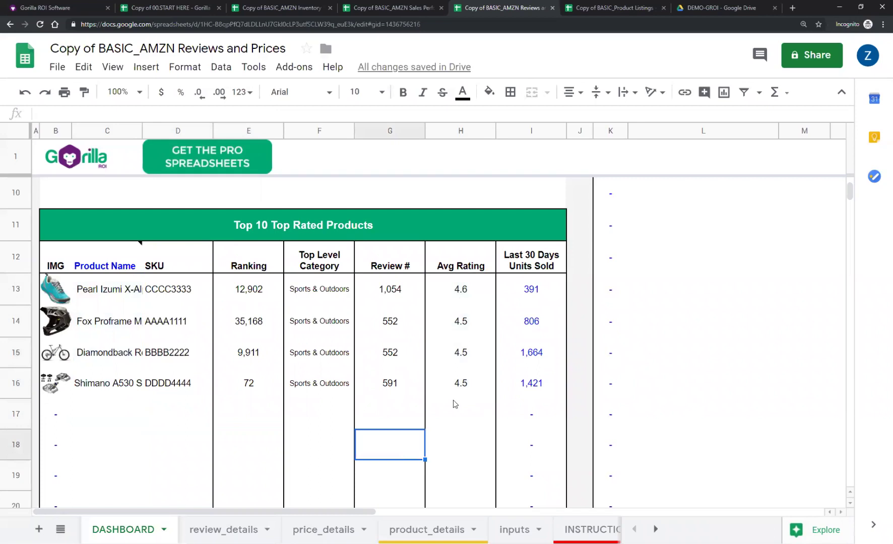
{"action": "left_click_drag", "start_coordinate": [386, 291], "coordinate": [383, 400]}
{"action": "left_click", "coordinate": [323, 444]}
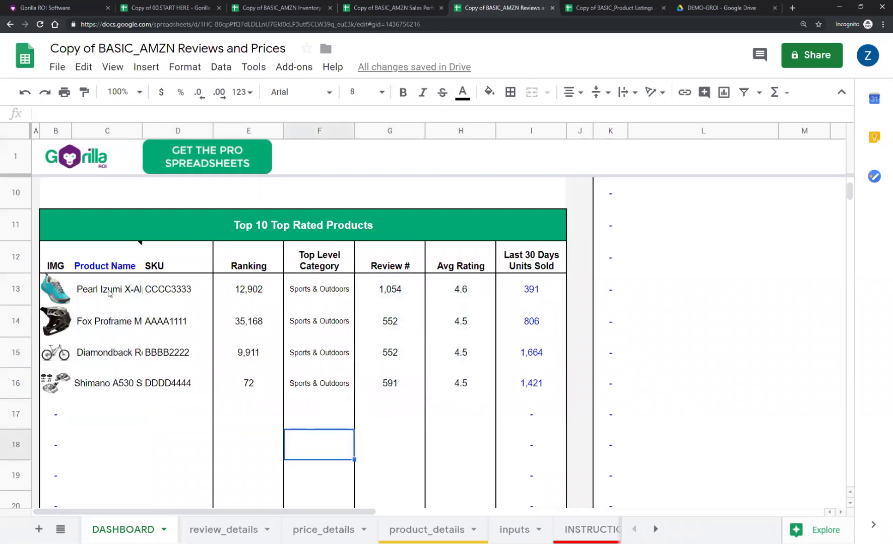
{"action": "left_click", "coordinate": [110, 294]}
Step: Open the review_details sheet and look through the Top Level Category entries
{"action": "left_click", "coordinate": [234, 527]}
{"action": "key", "text": "Up"}
{"action": "key", "text": "Up"}
{"action": "key", "text": "Up"}
{"action": "key", "text": "Up"}
{"action": "key", "text": "Up"}
{"action": "key", "text": "Up"}
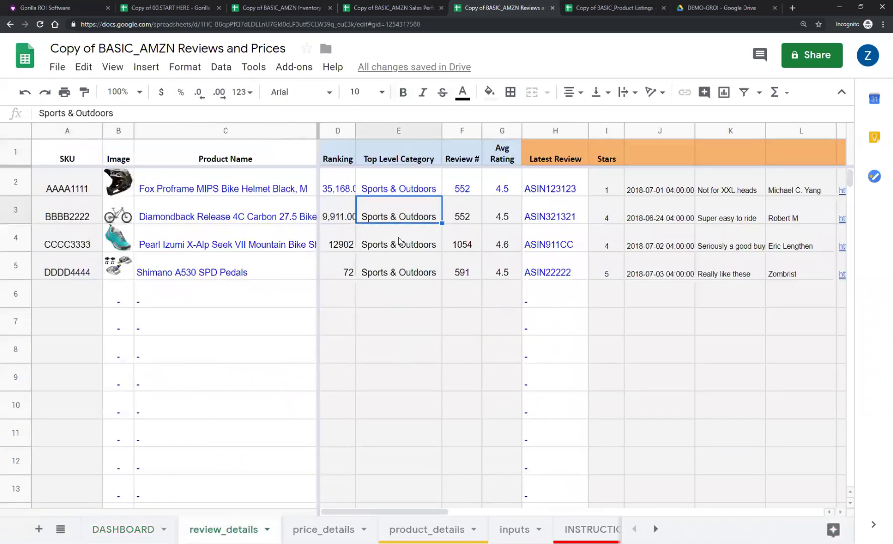
Step: Inspect the GORILLA_REVIEW formula under Latest Review in H2 and the review fields next to it
{"action": "key", "text": "Right"}
{"action": "key", "text": "Right"}
{"action": "key", "text": "Right"}
{"action": "key", "text": "Down"}
{"action": "key", "text": "Right"}
{"action": "key", "text": "Right"}
{"action": "key", "text": "Right"}
{"action": "key", "text": "Left"}
{"action": "key", "text": "Left"}
{"action": "key", "text": "Left"}
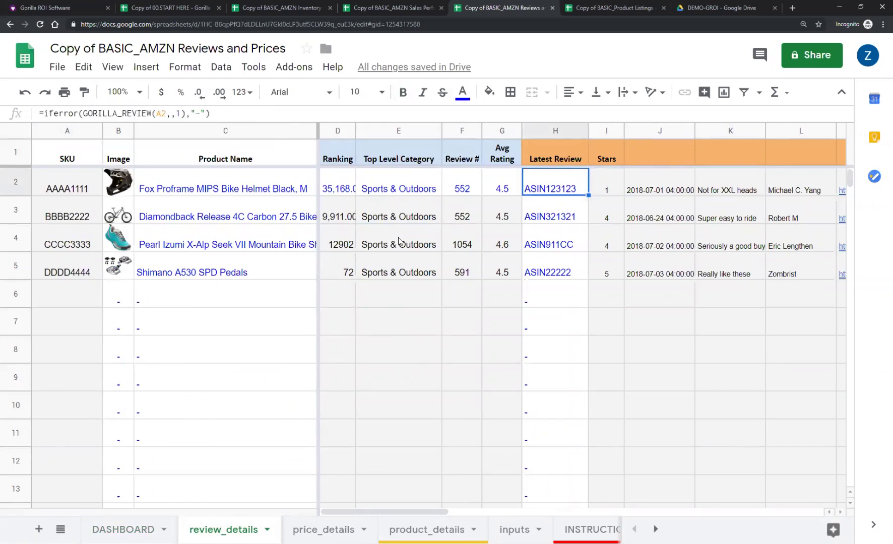
Step: Inspect the VLOOKUP formula behind the first Product Name in C2 of review_details
{"action": "key", "text": "Left"}
{"action": "key", "text": "Left"}
{"action": "key", "text": "Left"}
{"action": "key", "text": "Left"}
{"action": "key", "text": "Left"}
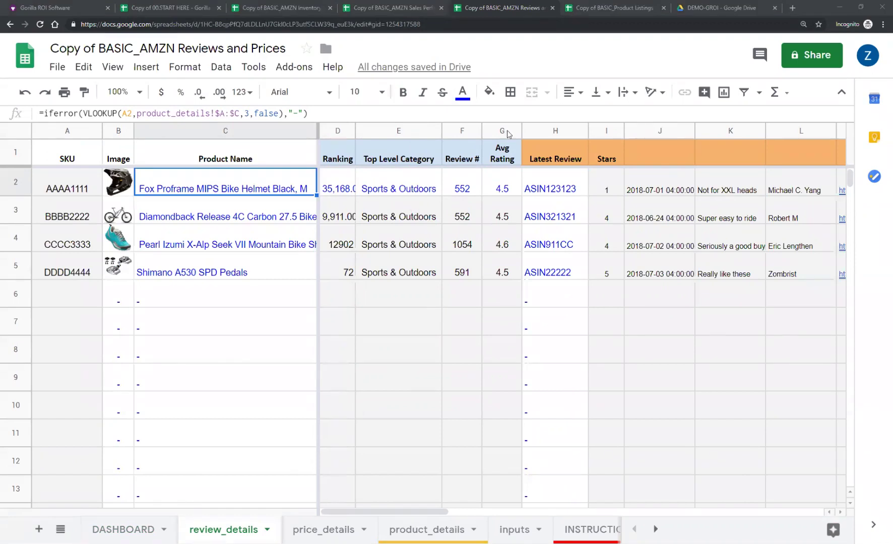
Step: Switch to the BASIC_Product Listings spreadsheet and inspect the GORILLA_PRODUCT formula under Title in E3
{"action": "key", "text": "ctrl+Tab"}
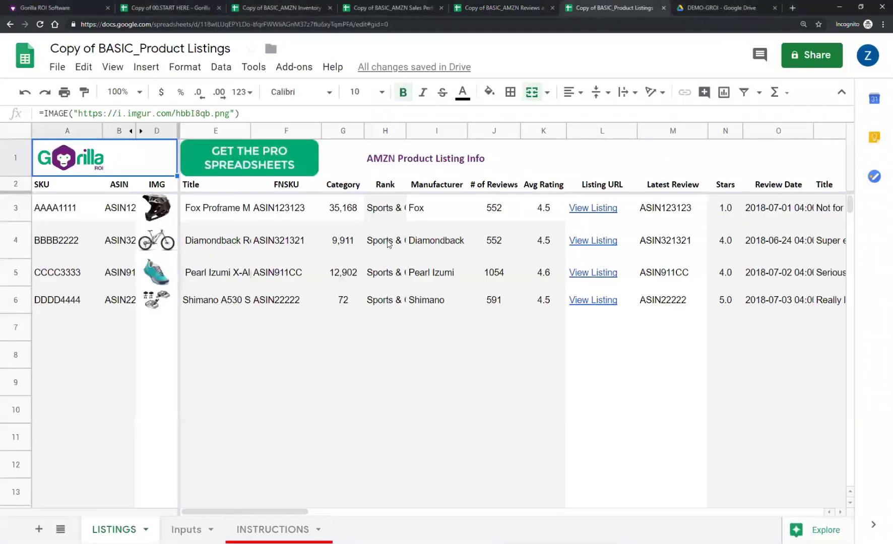
{"action": "key", "text": "Up"}
{"action": "key", "text": "Left"}
{"action": "key", "text": "Left"}
{"action": "key", "text": "Left"}
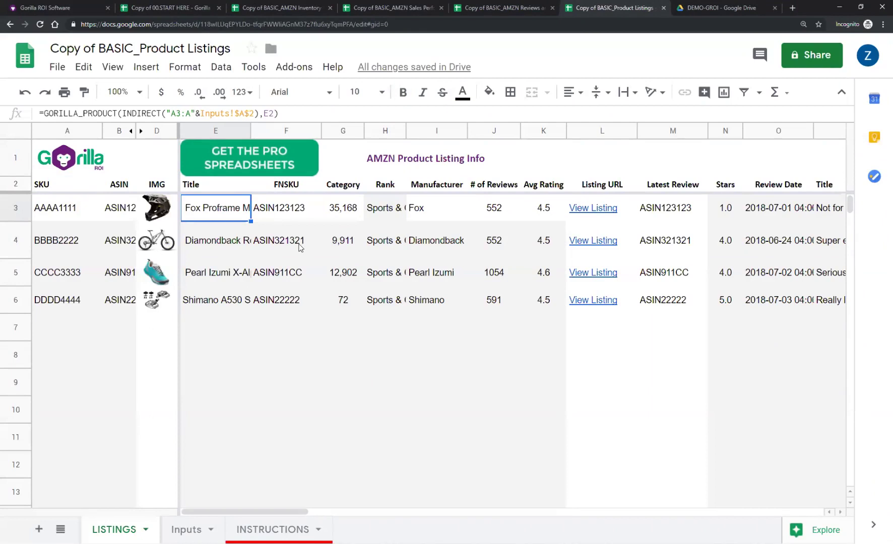
{"action": "triple_click", "coordinate": [291, 115]}
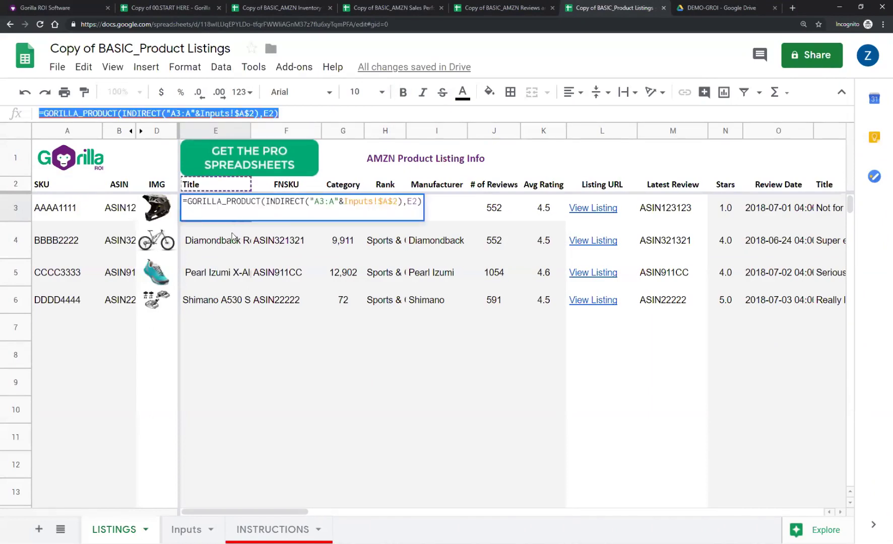
{"action": "key", "text": "Escape"}
{"action": "left_click", "coordinate": [199, 327]}
{"action": "left_click", "coordinate": [226, 218]}
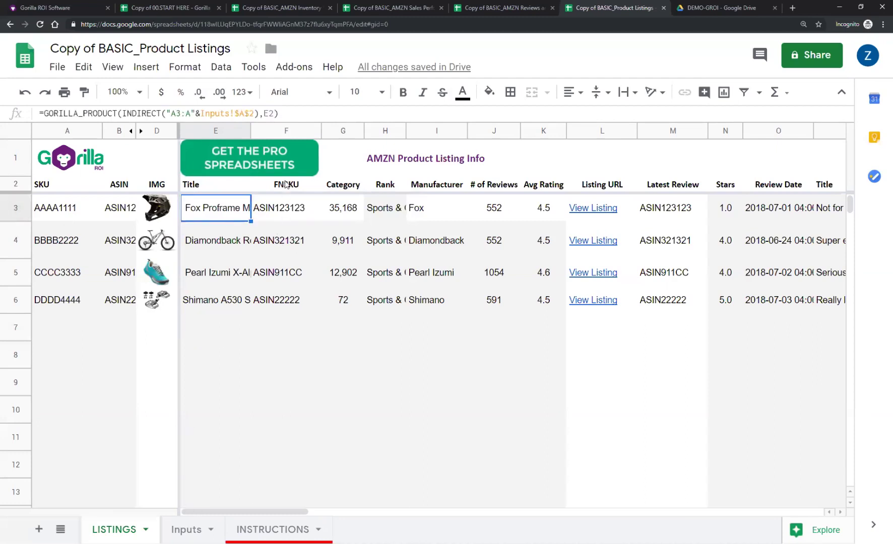
{"action": "right_click", "coordinate": [281, 129]}
{"action": "left_click", "coordinate": [283, 323]}
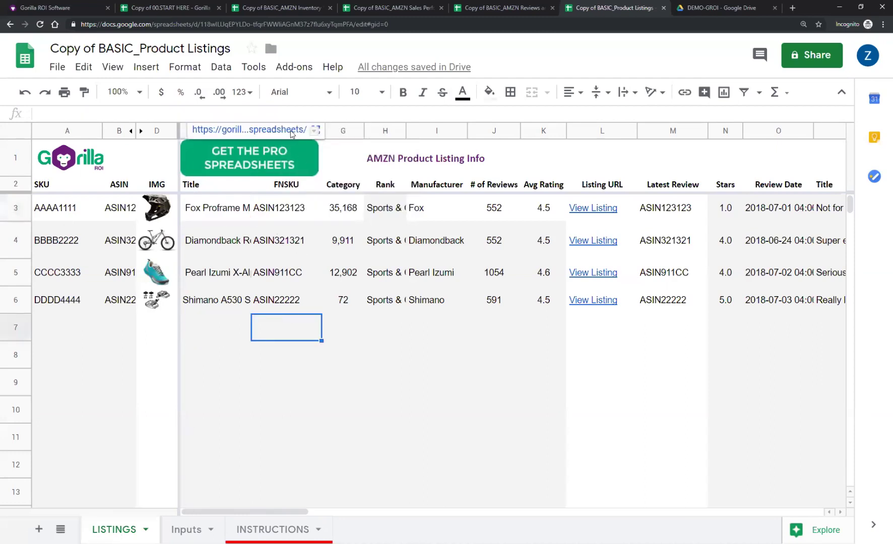
{"action": "right_click", "coordinate": [299, 129]}
{"action": "left_click", "coordinate": [328, 134]}
{"action": "left_click", "coordinate": [666, 8]}
{"action": "left_click", "coordinate": [683, 7]}
{"action": "right_click", "coordinate": [280, 134]}
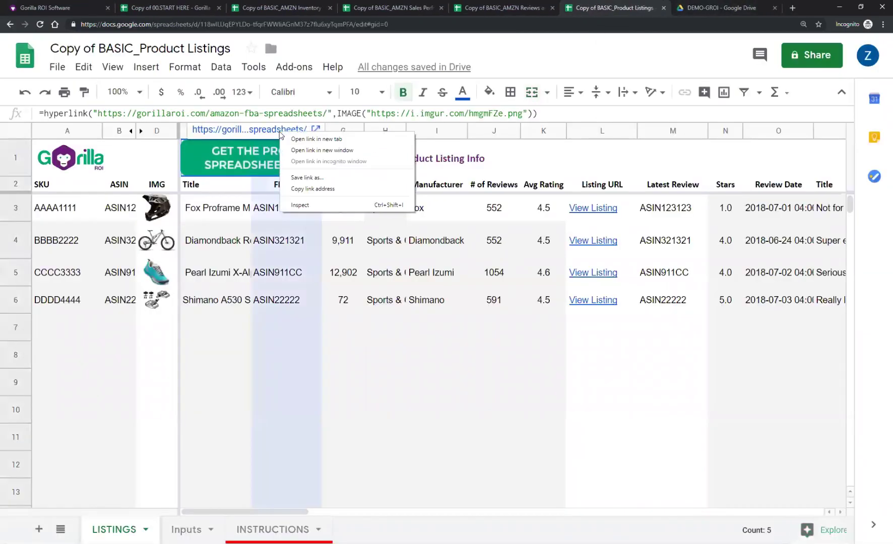
{"action": "left_click", "coordinate": [292, 267]}
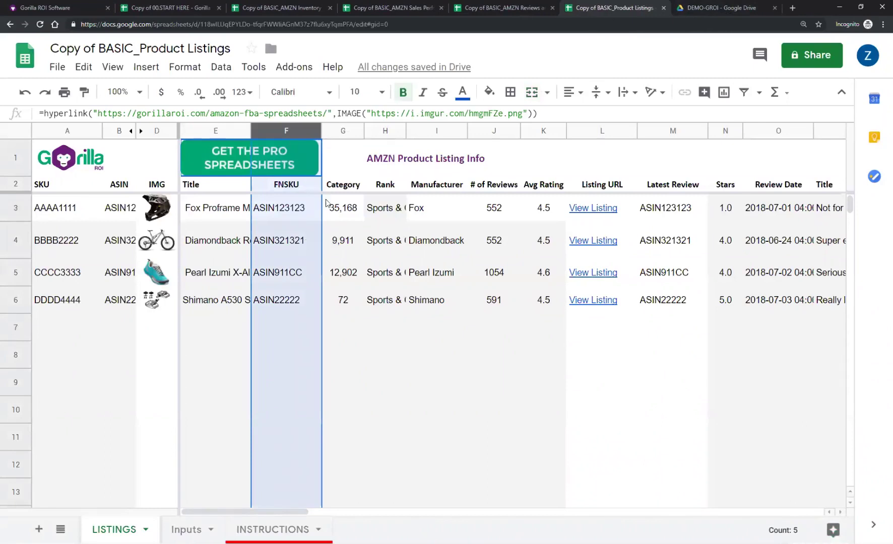
Step: Insert an empty column between FNSKU and Category on the LISTINGS sheet
{"action": "left_click", "coordinate": [353, 131]}
{"action": "right_click", "coordinate": [337, 259]}
{"action": "left_click", "coordinate": [390, 189]}
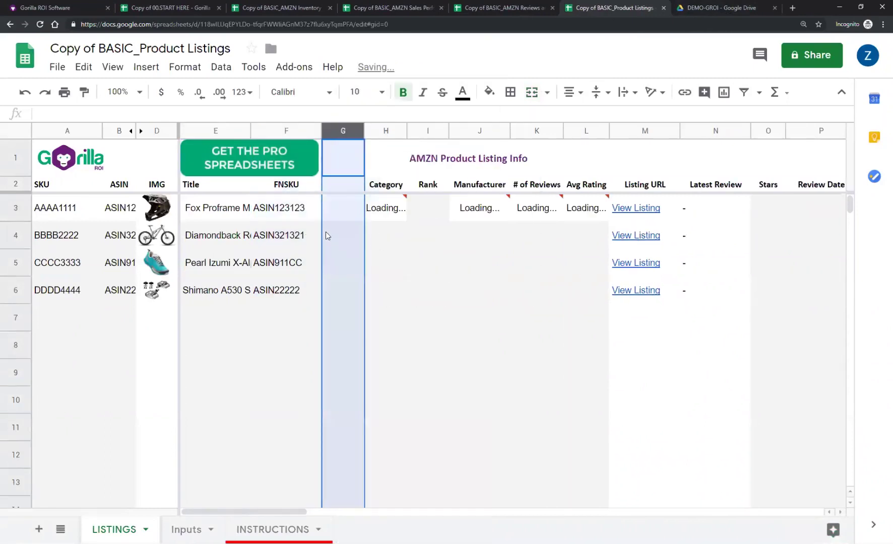
{"action": "left_click", "coordinate": [222, 212]}
{"action": "left_click_drag", "start_coordinate": [223, 215], "coordinate": [226, 349]}
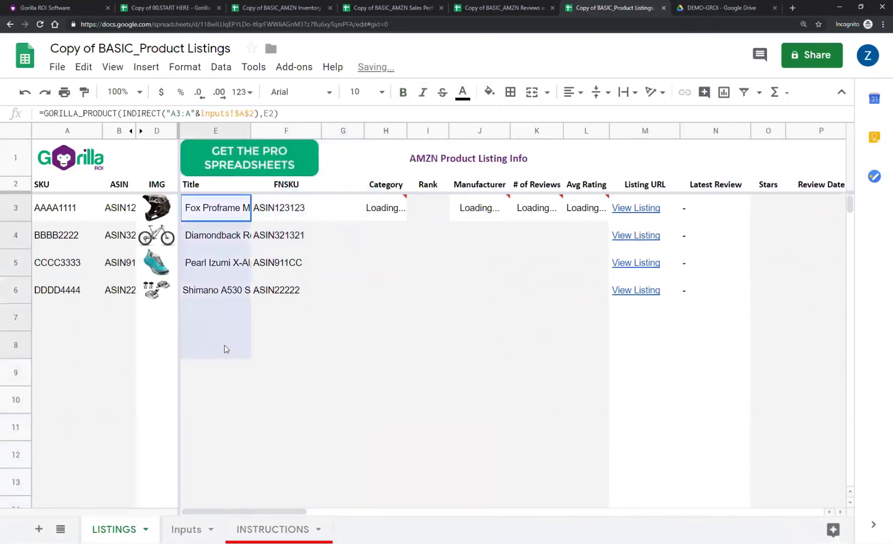
{"action": "left_click", "coordinate": [217, 209]}
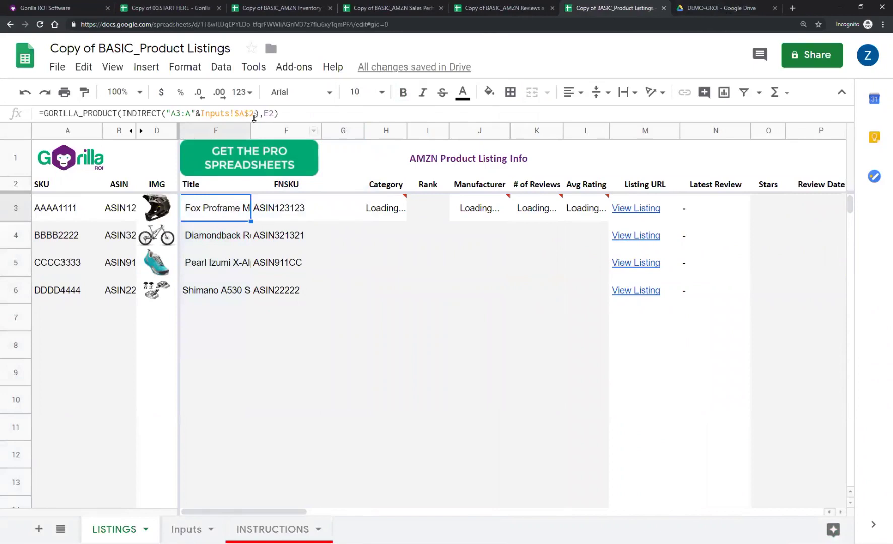
Step: Delete the GET THE PRO SPREADSHEETS link banner above the Title and FNSKU headers
{"action": "left_click", "coordinate": [260, 153]}
{"action": "right_click", "coordinate": [254, 155]}
{"action": "key", "text": "Escape"}
{"action": "key", "text": "Delete"}
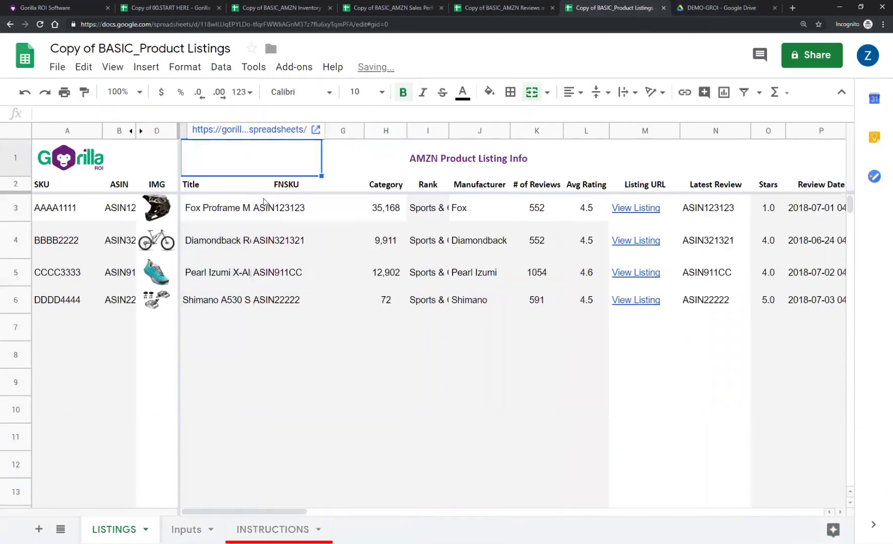
Step: Widen the Title column and the empty column G beside FNSKU
{"action": "left_click", "coordinate": [269, 228]}
{"action": "left_click_drag", "start_coordinate": [251, 131], "coordinate": [286, 124]}
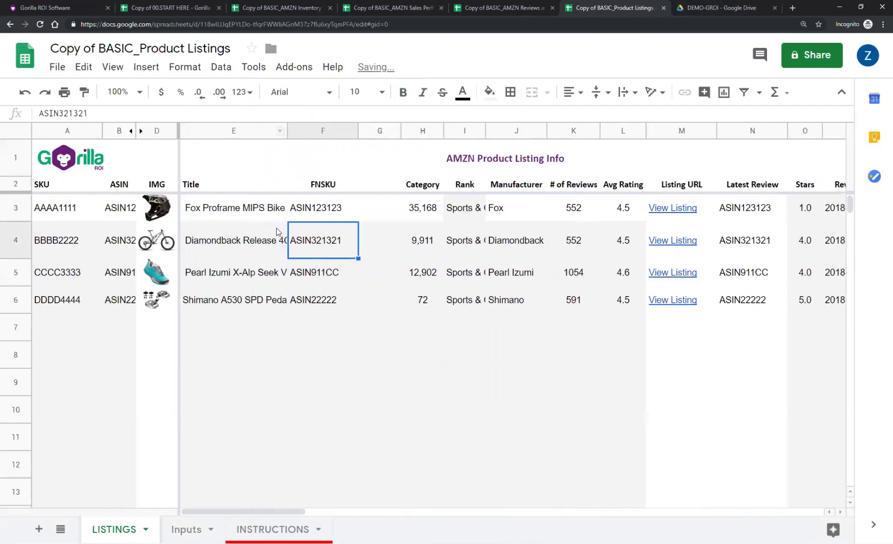
{"action": "left_click", "coordinate": [264, 215]}
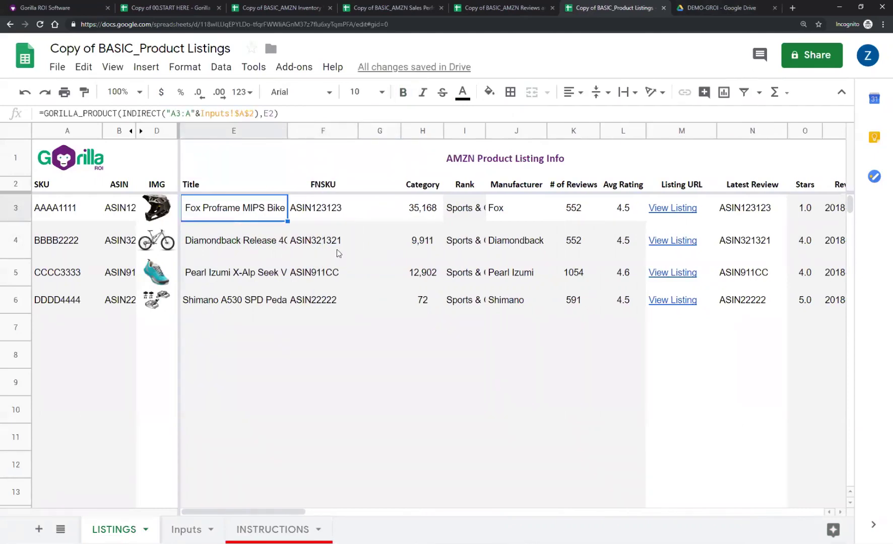
{"action": "left_click", "coordinate": [375, 208]}
{"action": "left_click_drag", "start_coordinate": [399, 136], "coordinate": [460, 132]}
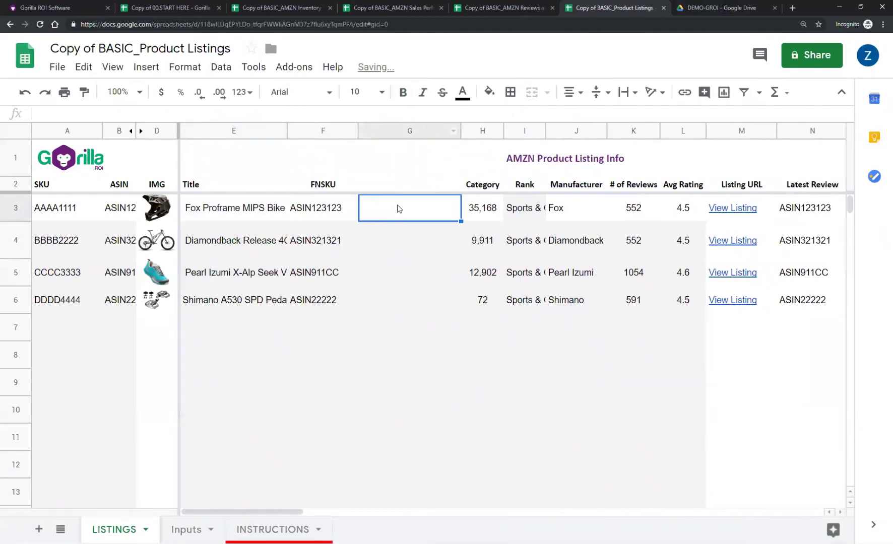
Step: Paste the product title from E3 into G3 as values only and left-align it
{"action": "left_click", "coordinate": [225, 218]}
{"action": "left_click", "coordinate": [406, 212]}
{"action": "right_click", "coordinate": [406, 212]}
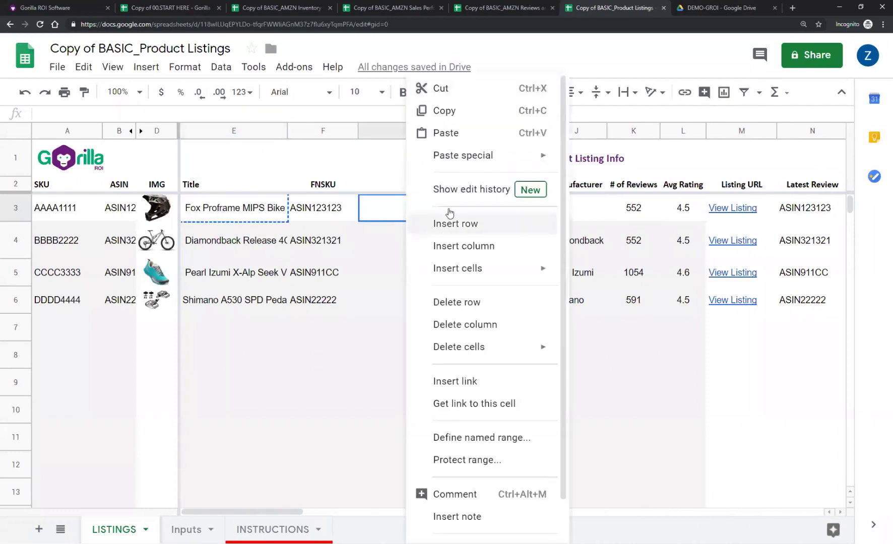
{"action": "mouse_move", "coordinate": [454, 155]}
{"action": "left_click", "coordinate": [634, 161]}
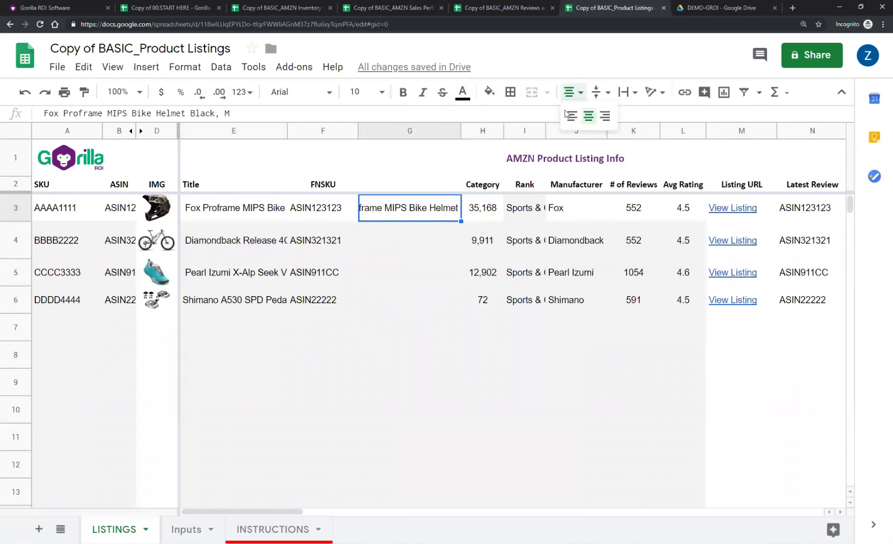
{"action": "key", "text": "Down"}
{"action": "key", "text": "Down"}
{"action": "left_click", "coordinate": [387, 218]}
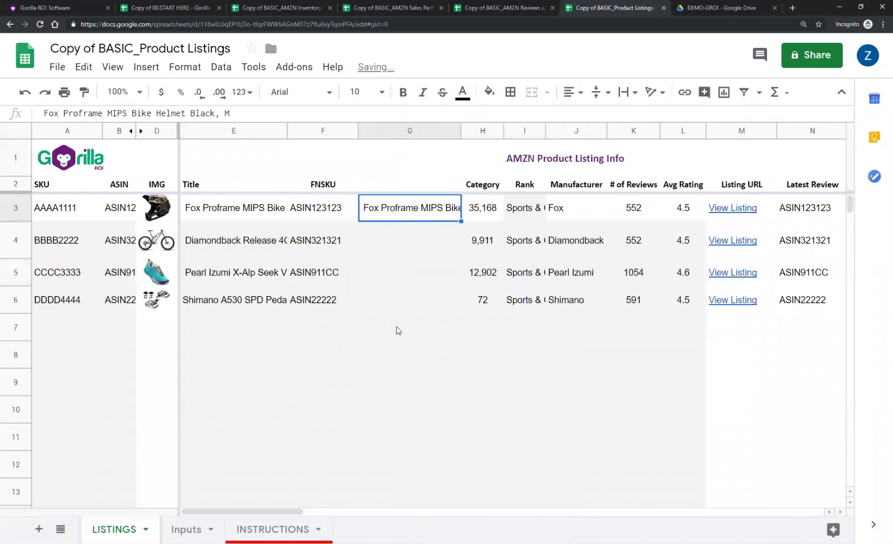
Step: Enter Jan 1 2020 as the header of column G in G2
{"action": "left_click", "coordinate": [409, 175]}
{"action": "left_click", "coordinate": [418, 190]}
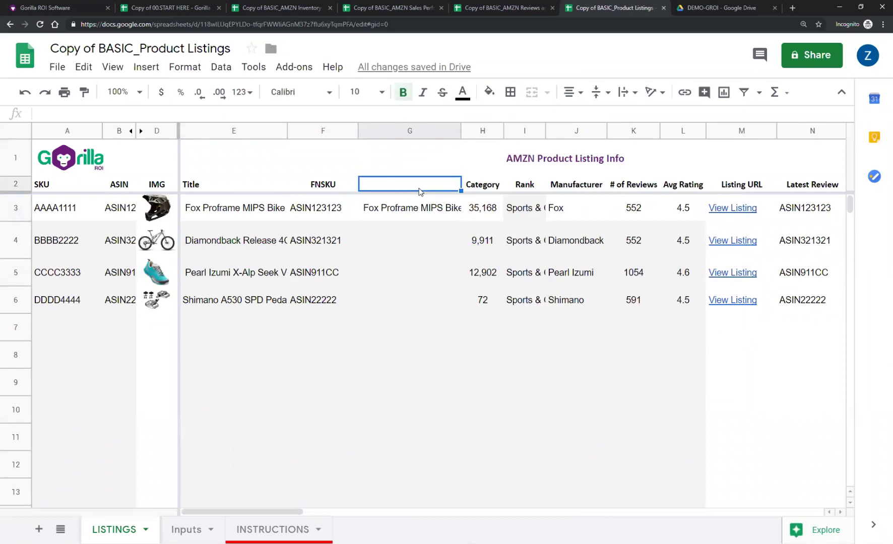
{"action": "type", "text": "Jan 1 2010"}
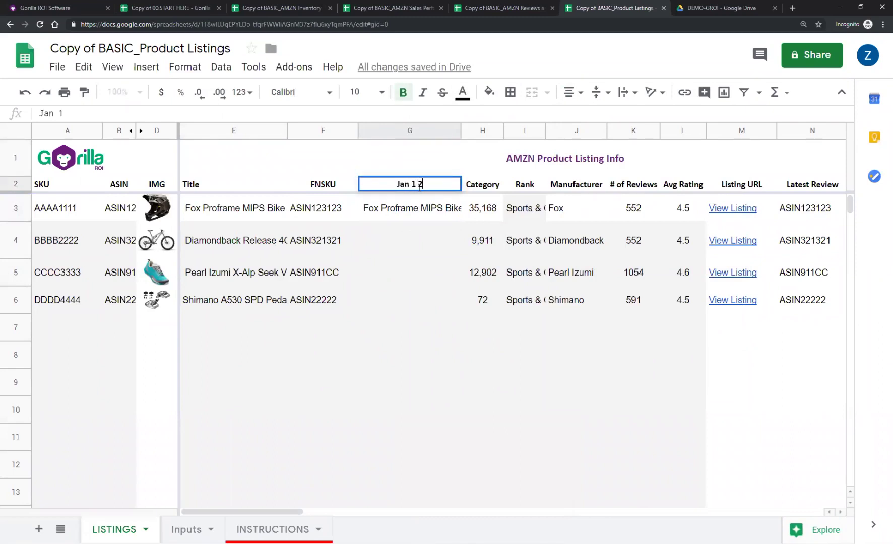
{"action": "key", "text": "BackSpace"}
{"action": "key", "text": "BackSpace"}
{"action": "type", "text": "20"}
{"action": "key", "text": "Return"}
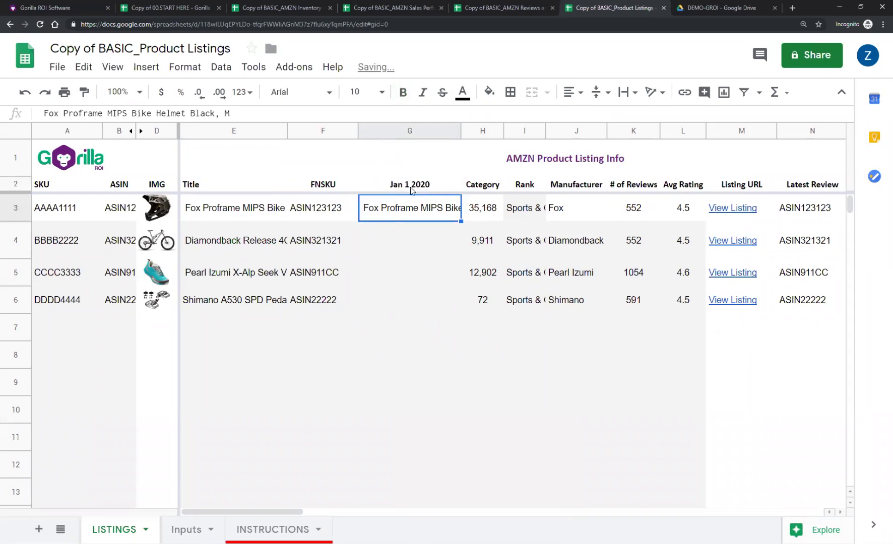
Step: Copy the product titles in E4:E6 and paste them into G4:G6 as values only
{"action": "left_click_drag", "start_coordinate": [460, 219], "coordinate": [406, 318]}
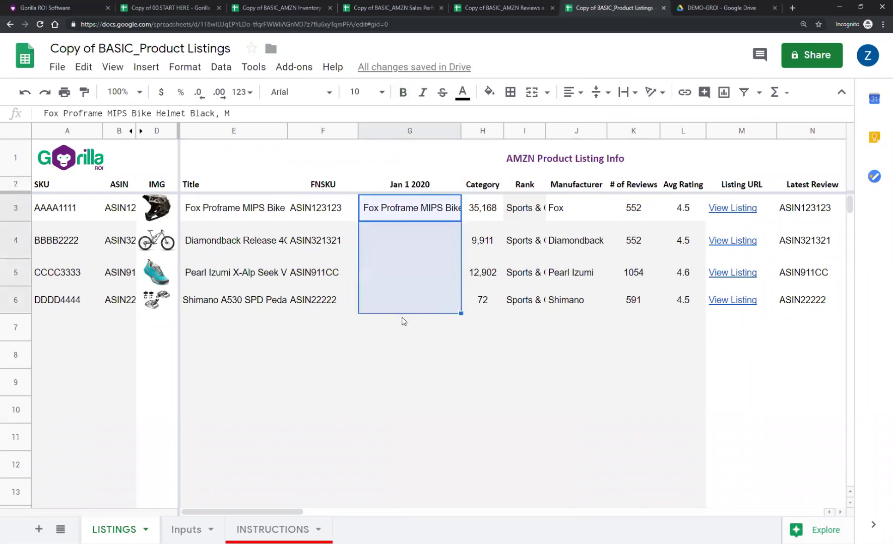
{"action": "left_click", "coordinate": [411, 352]}
{"action": "left_click_drag", "start_coordinate": [207, 238], "coordinate": [207, 300]}
{"action": "key", "text": "ctrl+c"}
{"action": "left_click", "coordinate": [415, 236]}
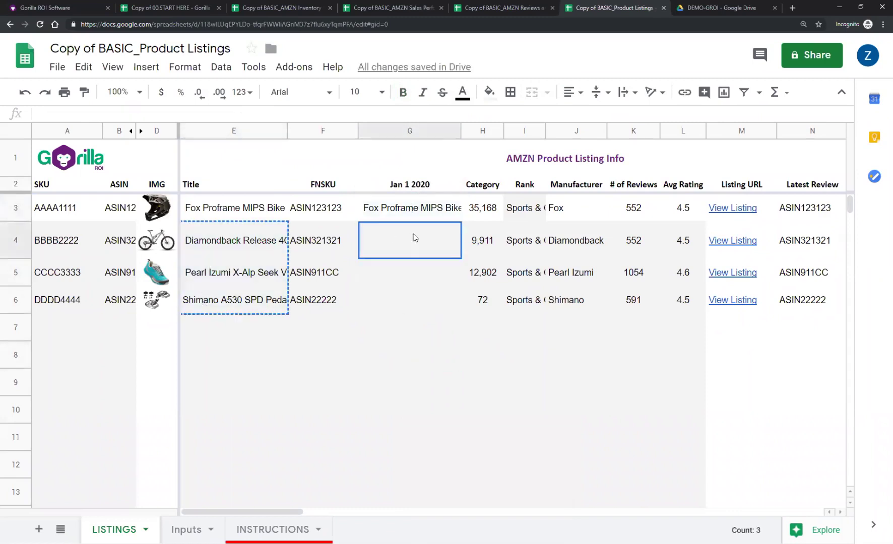
{"action": "right_click", "coordinate": [414, 236]}
{"action": "mouse_move", "coordinate": [459, 160]}
{"action": "left_click", "coordinate": [605, 159]}
{"action": "left_click", "coordinate": [391, 307]}
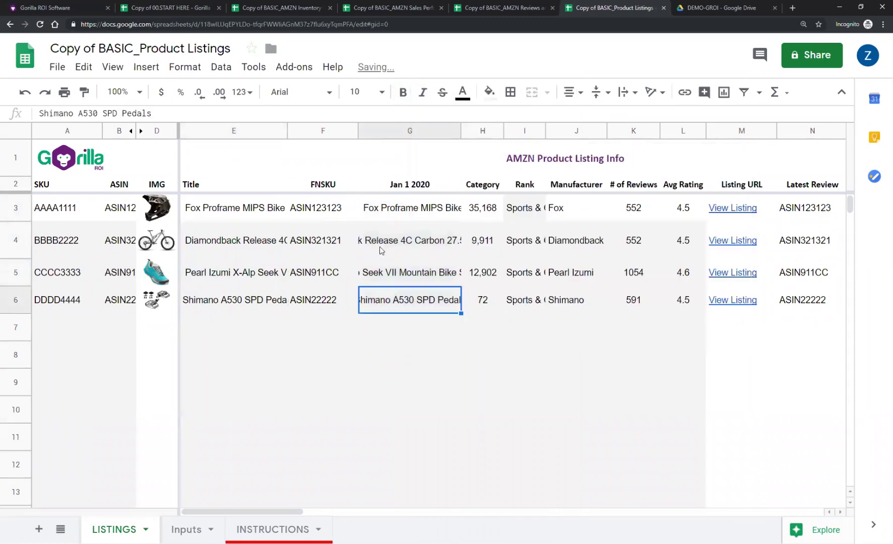
Step: Left-align the pasted product titles in G3:G6
{"action": "key", "text": "Up"}
{"action": "key", "text": "Up"}
{"action": "key", "text": "Up"}
{"action": "left_click", "coordinate": [388, 292], "text": "shift"}
{"action": "left_click", "coordinate": [572, 92]}
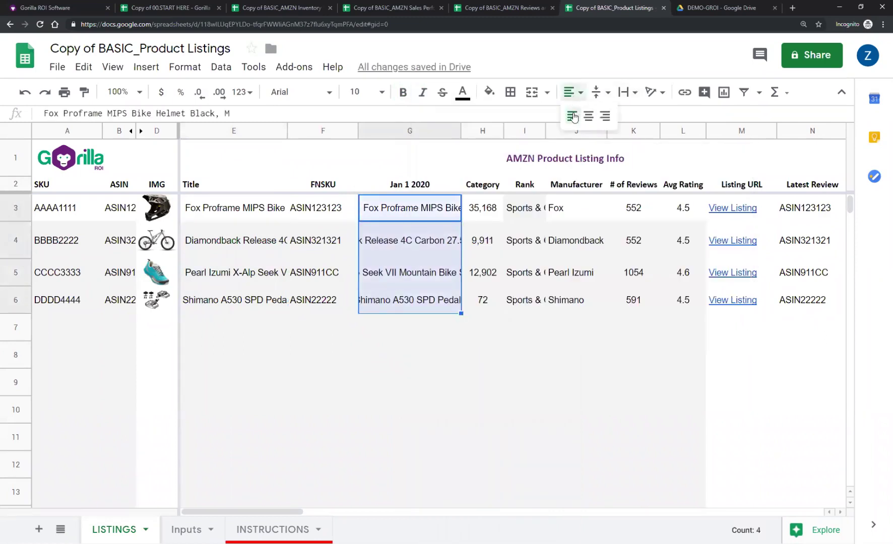
{"action": "left_click", "coordinate": [576, 115]}
{"action": "left_click", "coordinate": [392, 348]}
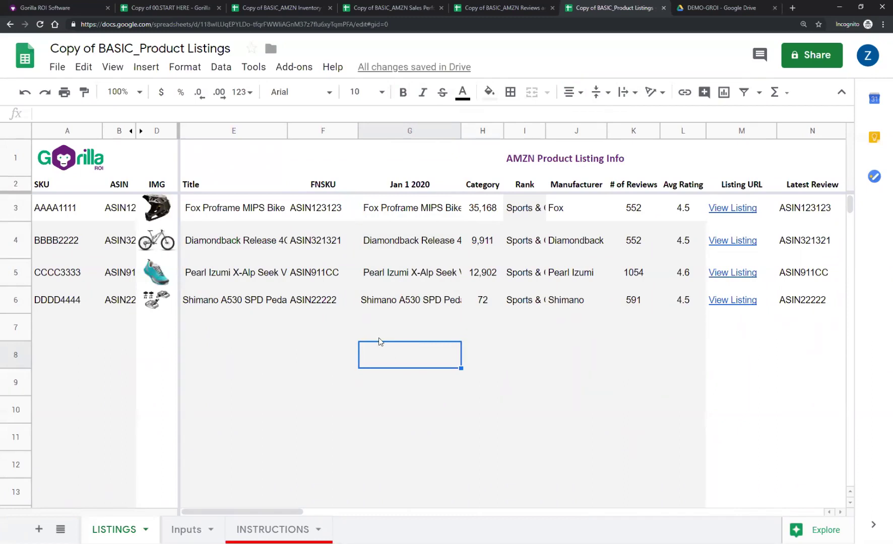
Step: Compare the static title in G3 with the live GORILLA_PRODUCT formula in E3 and the IMAGE formula in D3
{"action": "left_click", "coordinate": [404, 214]}
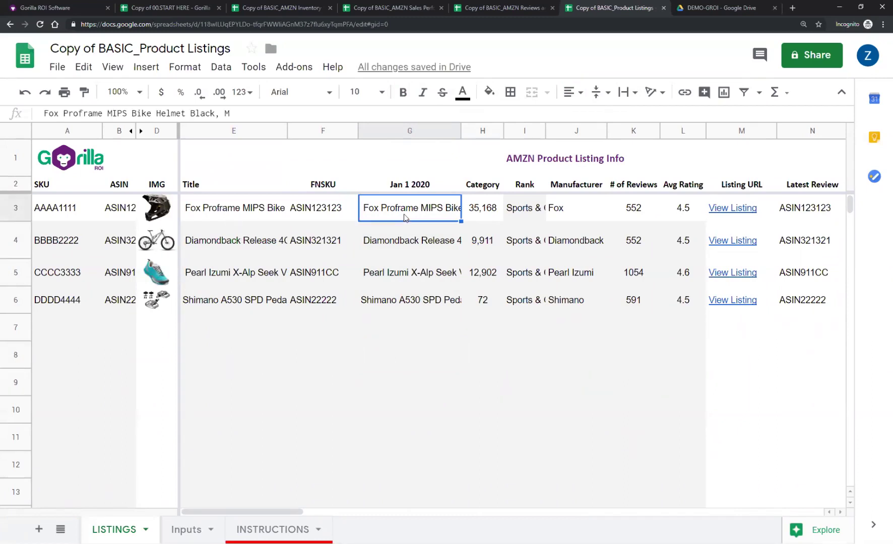
{"action": "left_click", "coordinate": [222, 211]}
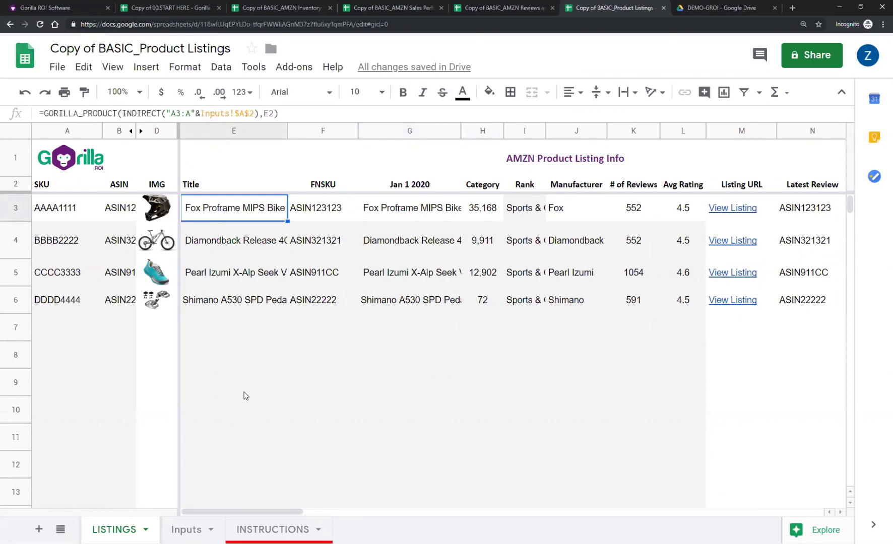
{"action": "left_click", "coordinate": [167, 211]}
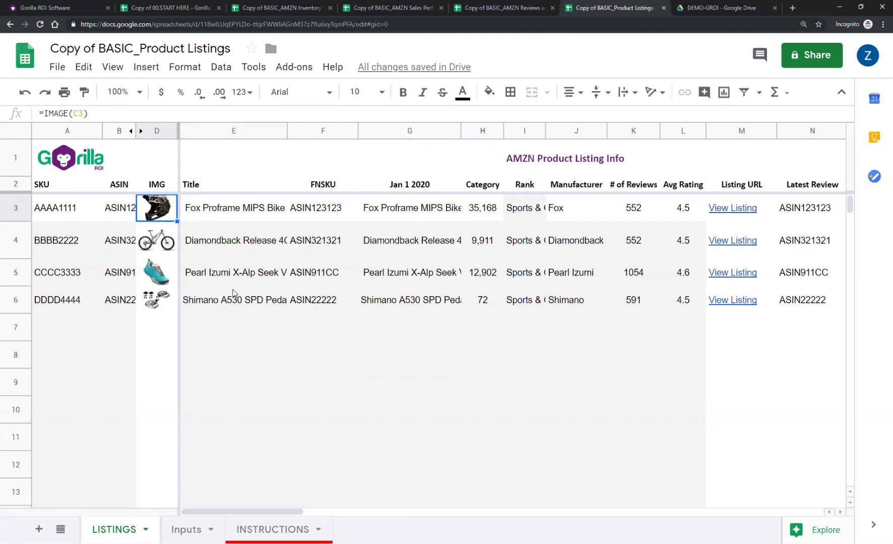
{"action": "left_click", "coordinate": [203, 213]}
{"action": "left_click", "coordinate": [154, 216]}
{"action": "left_click", "coordinate": [221, 209]}
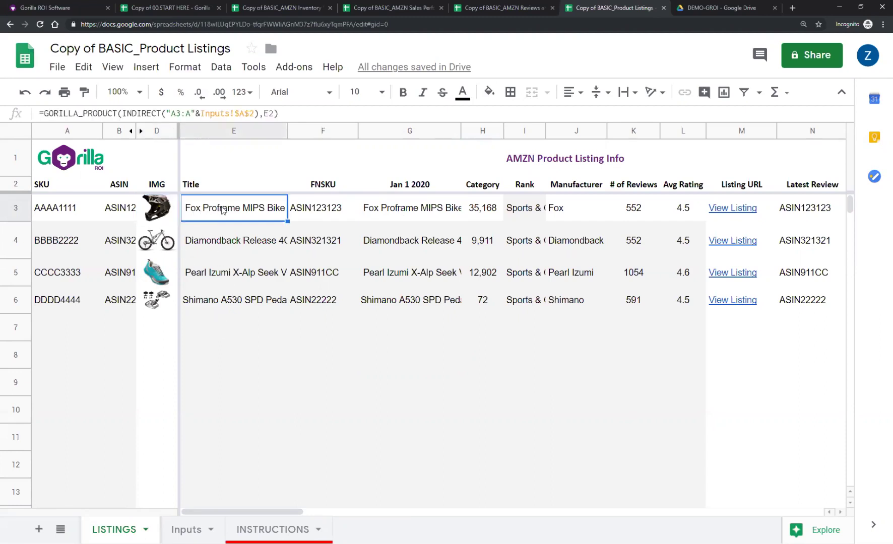
{"action": "left_click", "coordinate": [155, 213]}
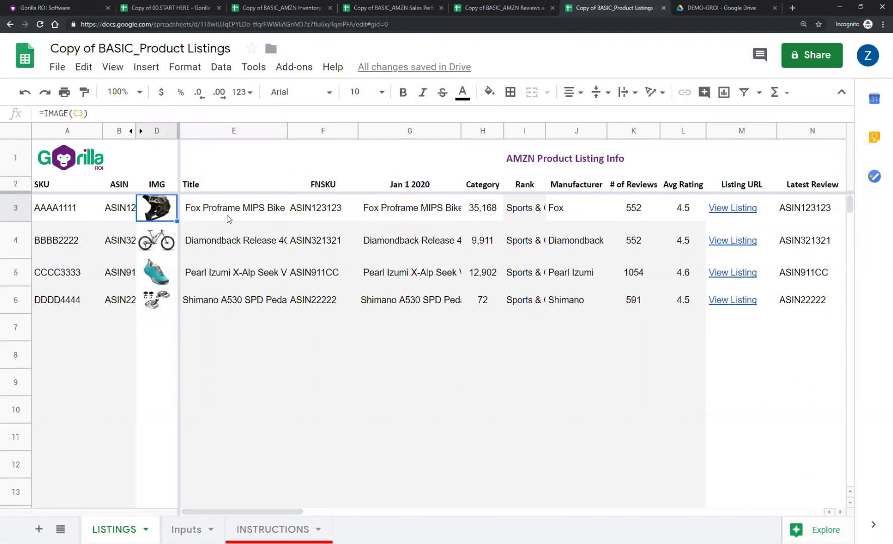
{"action": "left_click", "coordinate": [228, 218]}
{"action": "left_click", "coordinate": [401, 212]}
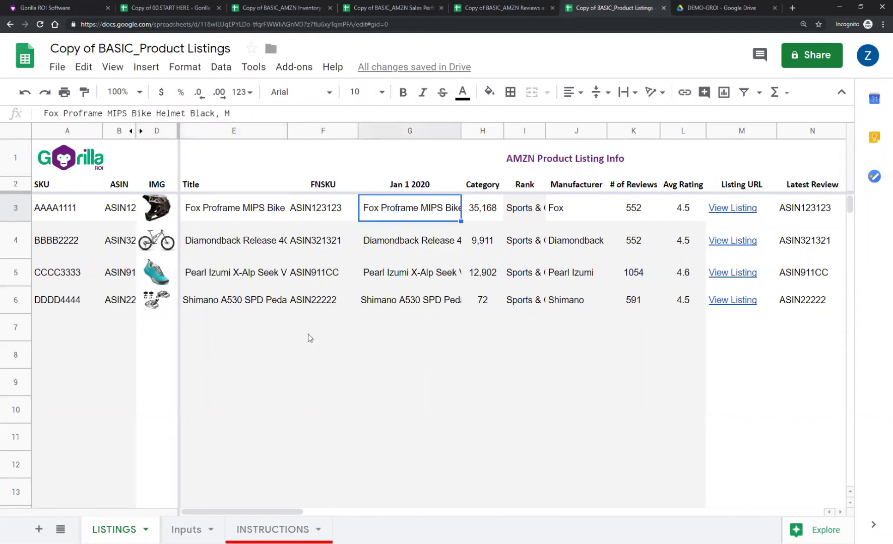